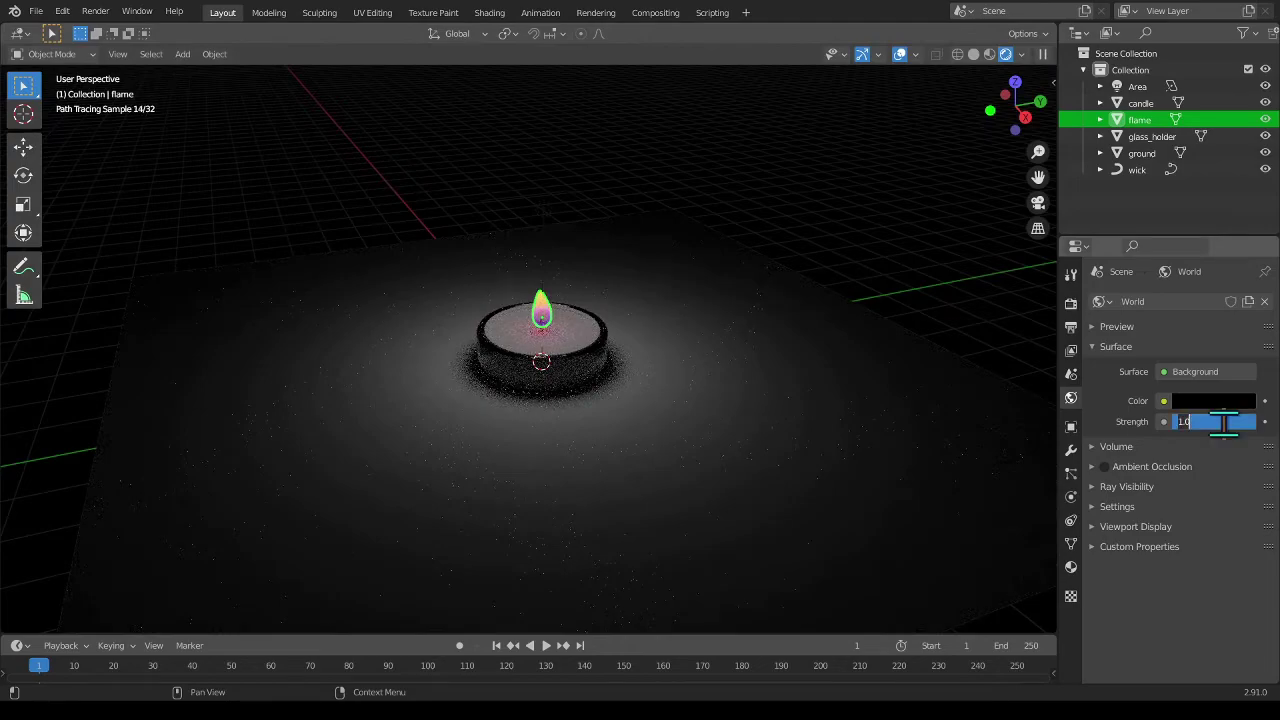
Set the world background strength to 12
type("12")
key("Return")
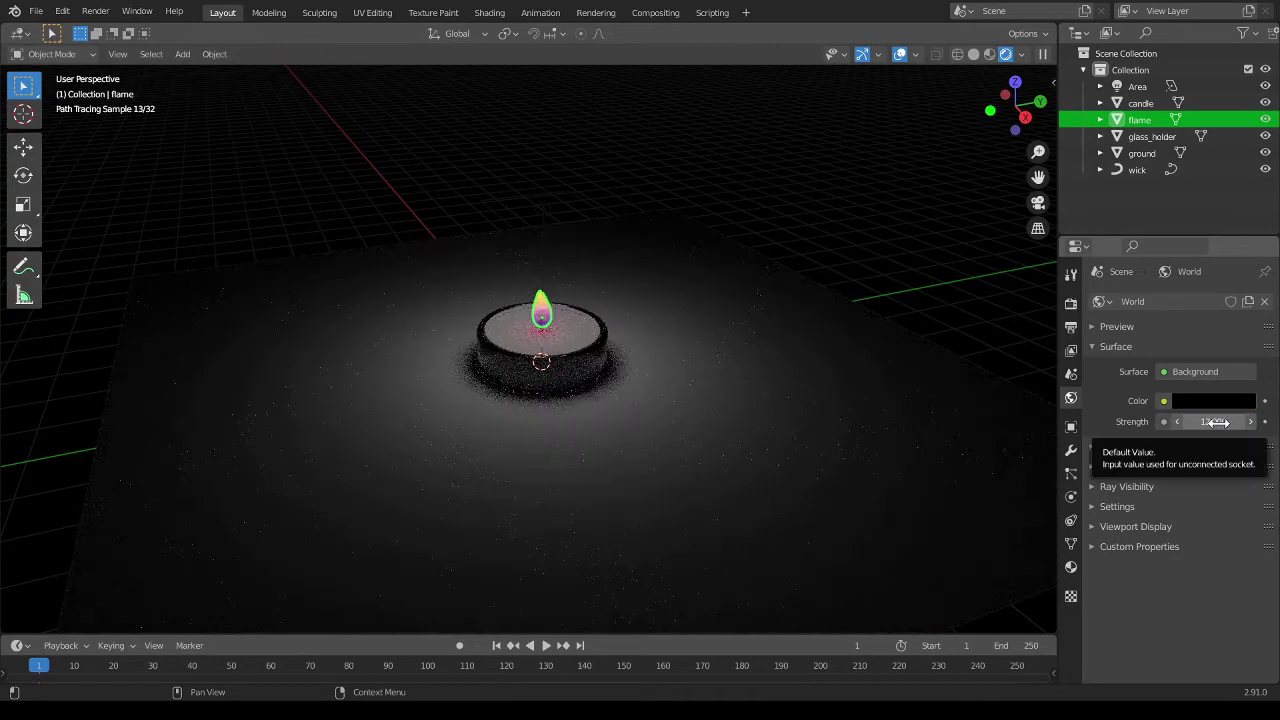
mouse_move(457, 417)
middle_mouse_down()
mouse_move(563, 409)
mouse_move(520, 391)
mouse_move(594, 420)
middle_mouse_up()
scroll(564, 368, "down", 4)
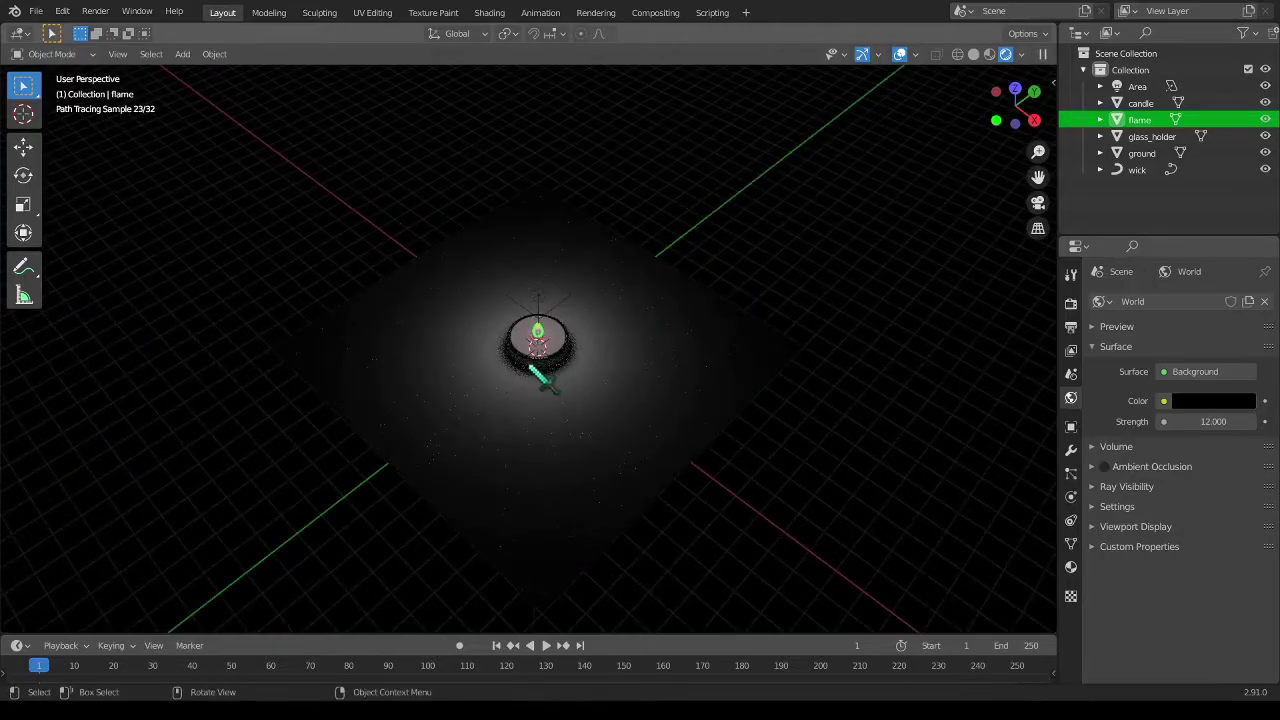
scroll(533, 358, "up", 5)
middle_click_drag(517, 326, 505, 281)
scroll(506, 282, "up", 2)
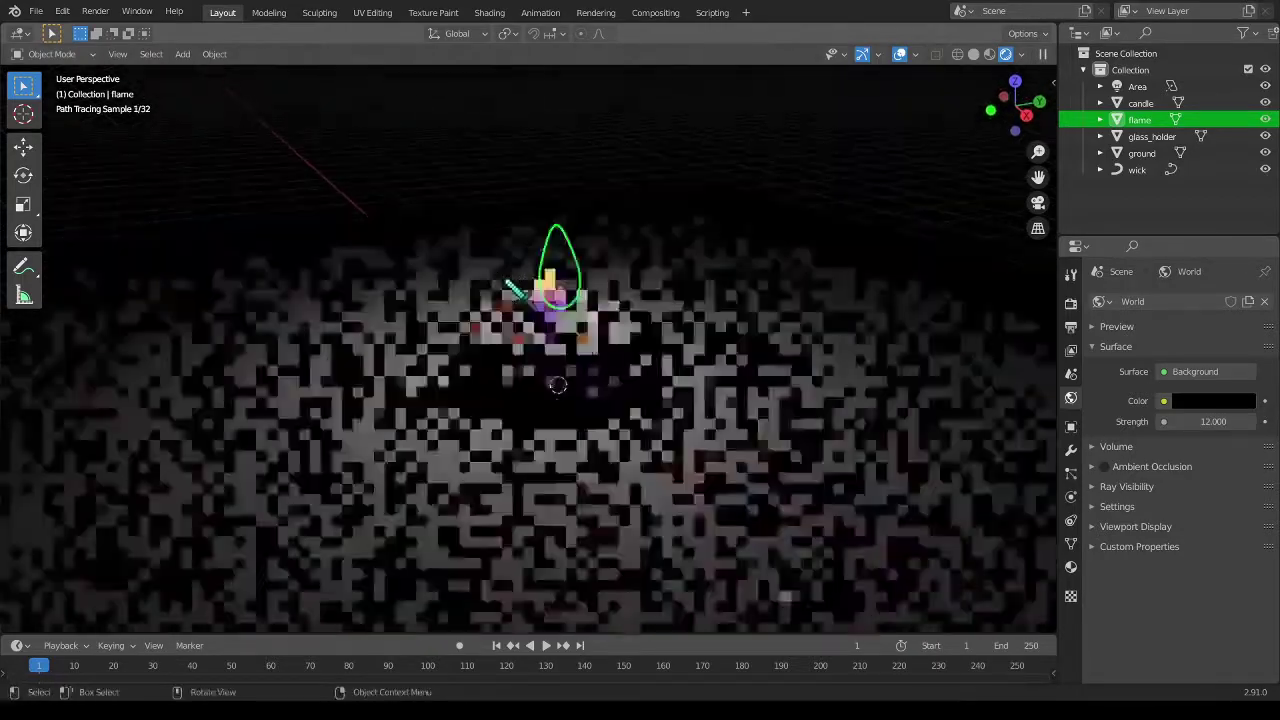
Set the power of the area light above the candle to 10 W
scroll(594, 380, "down", 6)
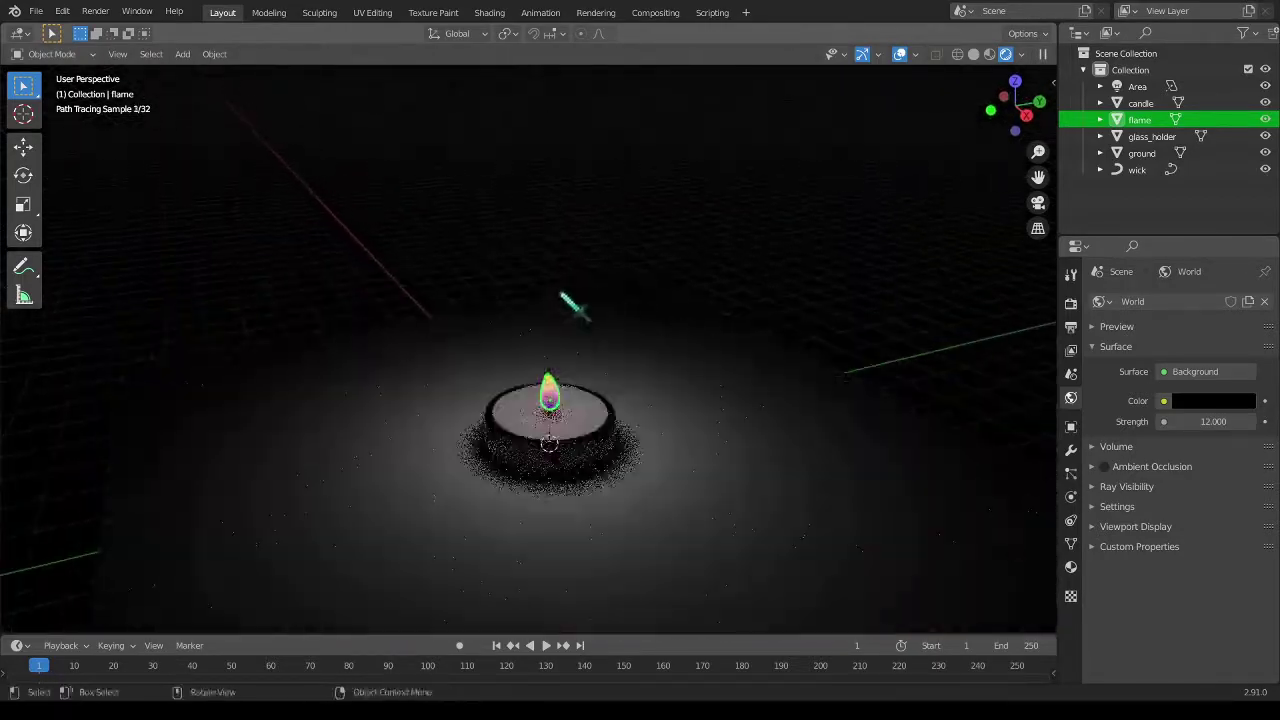
left_click(570, 308)
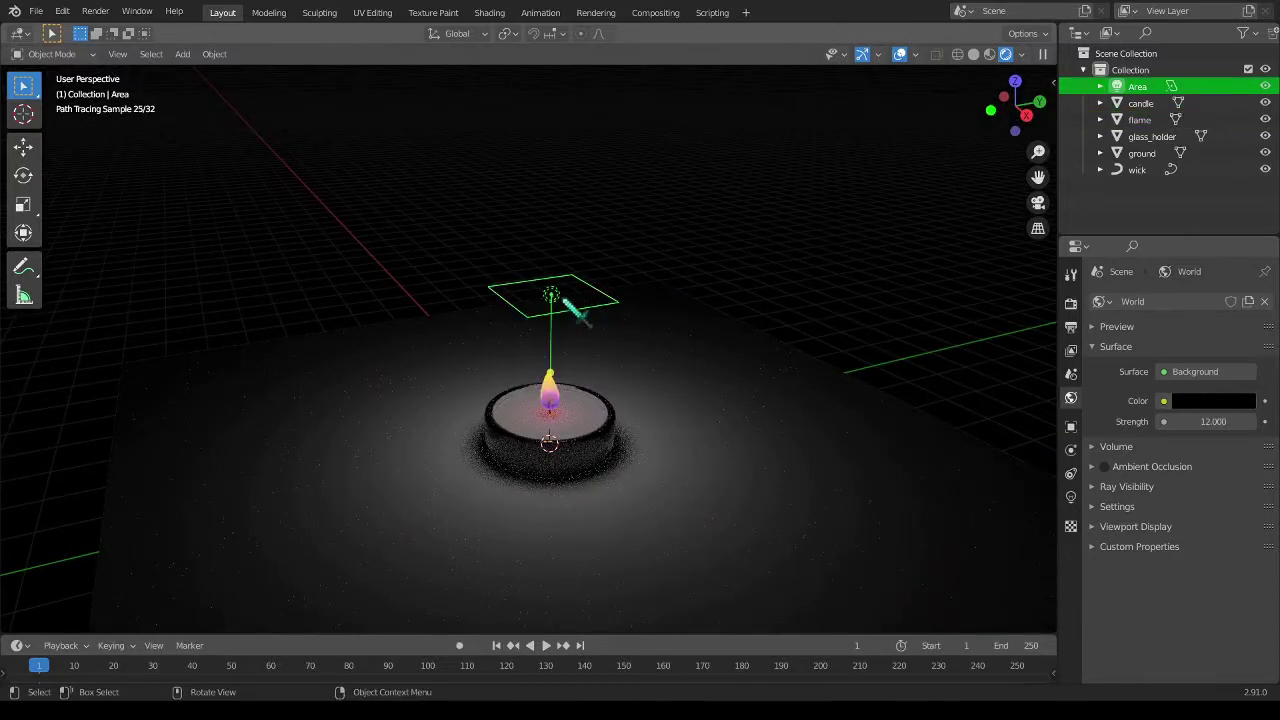
left_click(1071, 497)
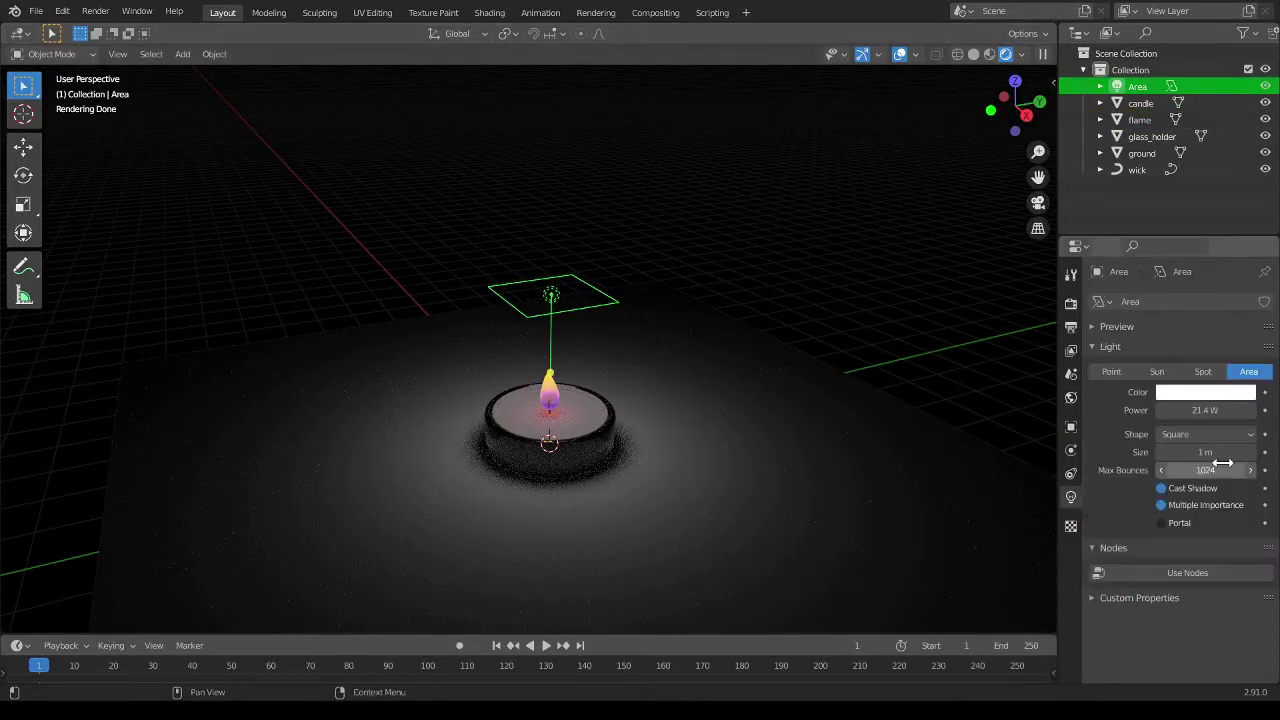
left_click(1201, 411)
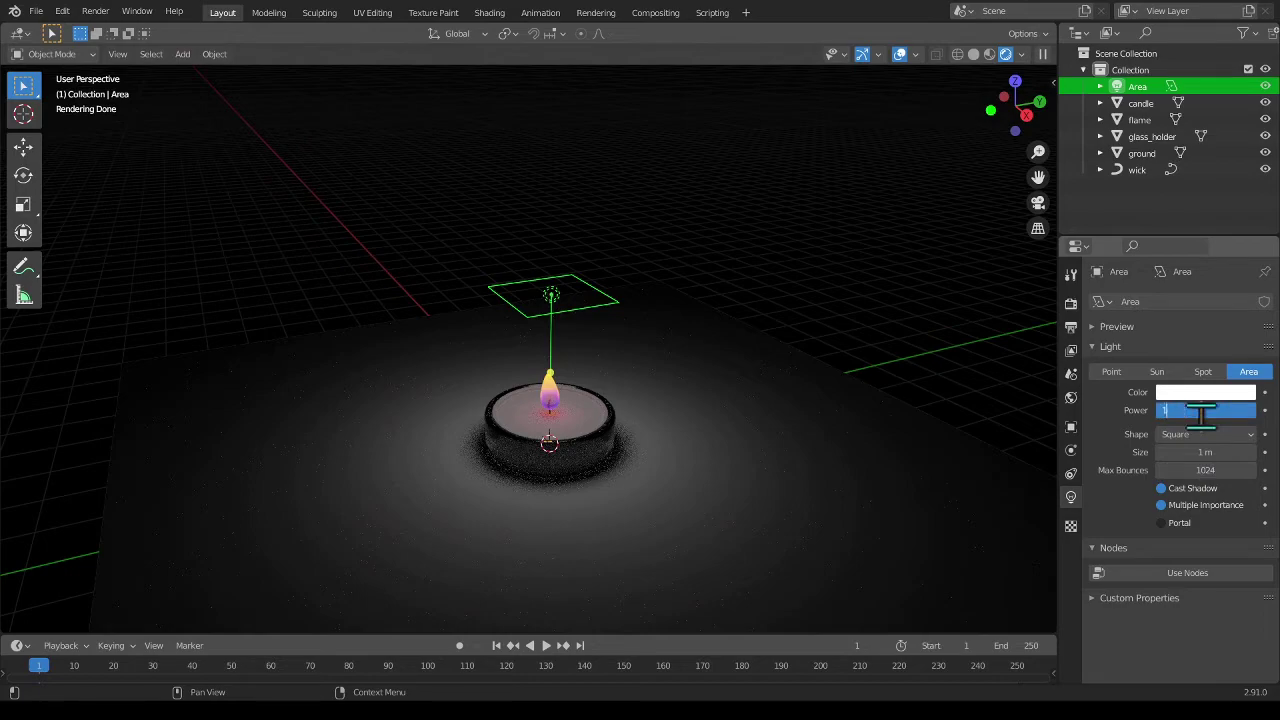
type("10")
key("Return")
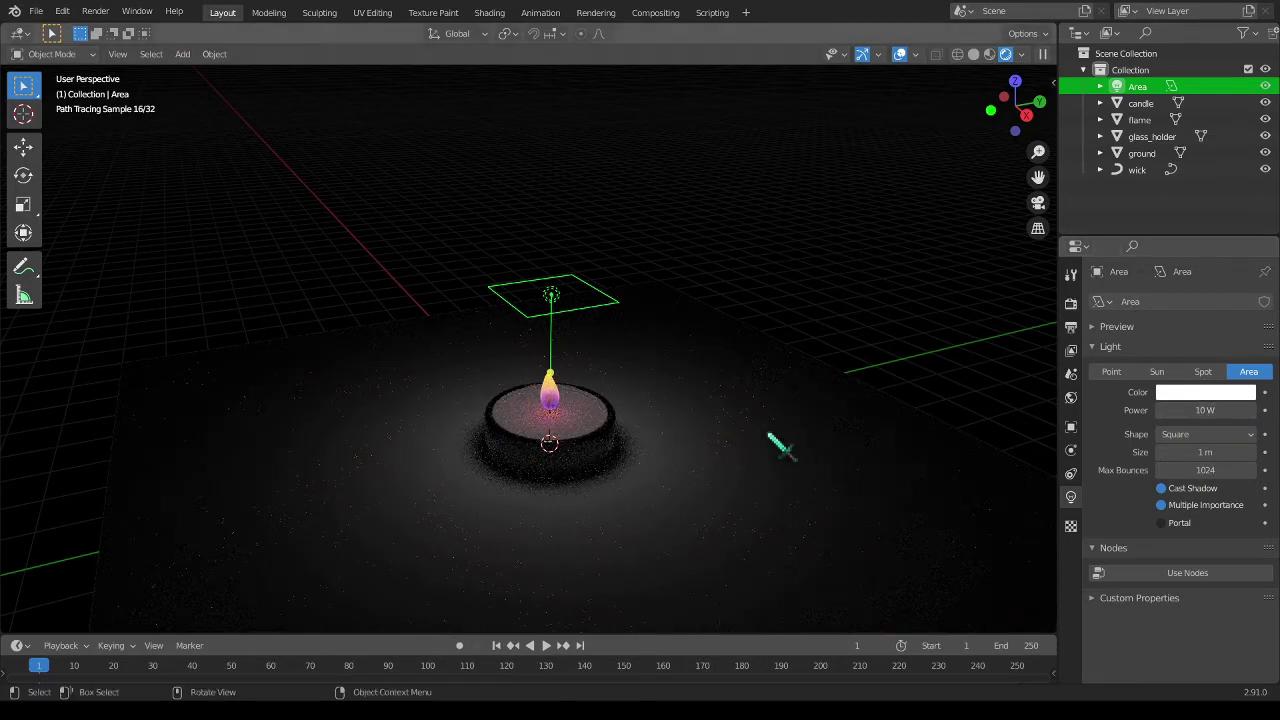
Save the candle scene file
middle_click_drag(749, 429, 642, 427)
scroll(642, 427, "down", 6)
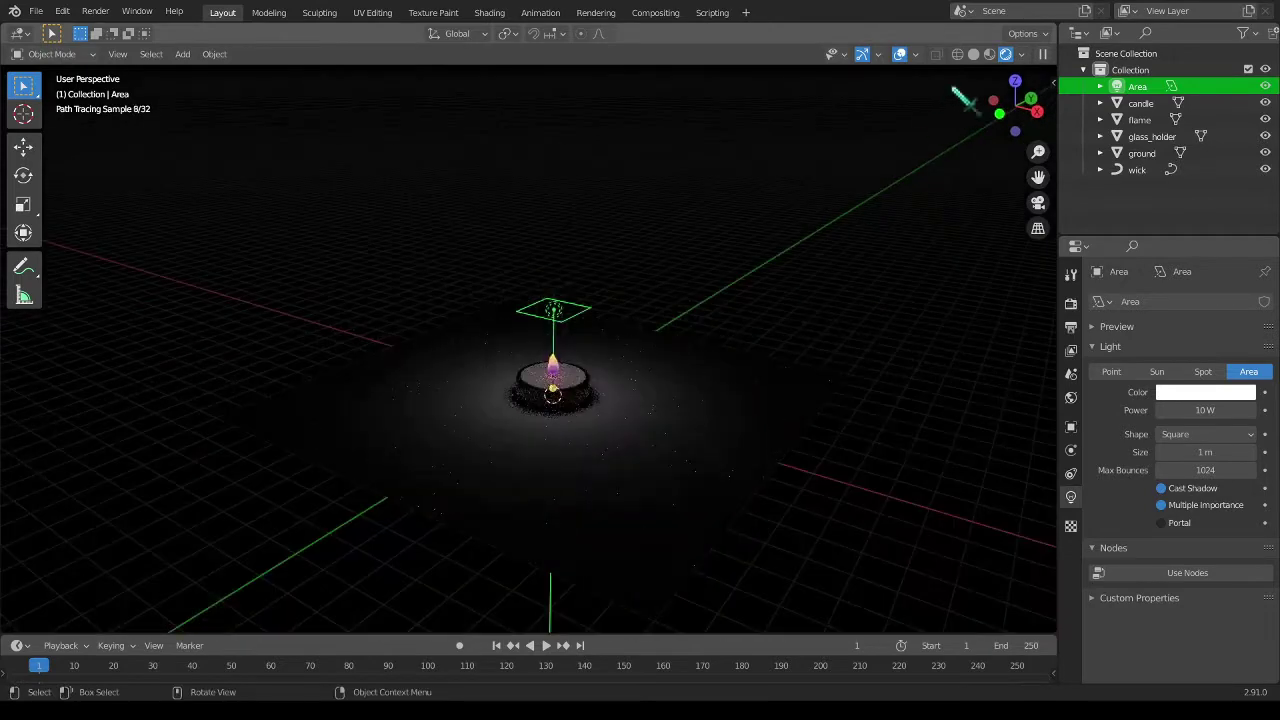
key("ctrl+s")
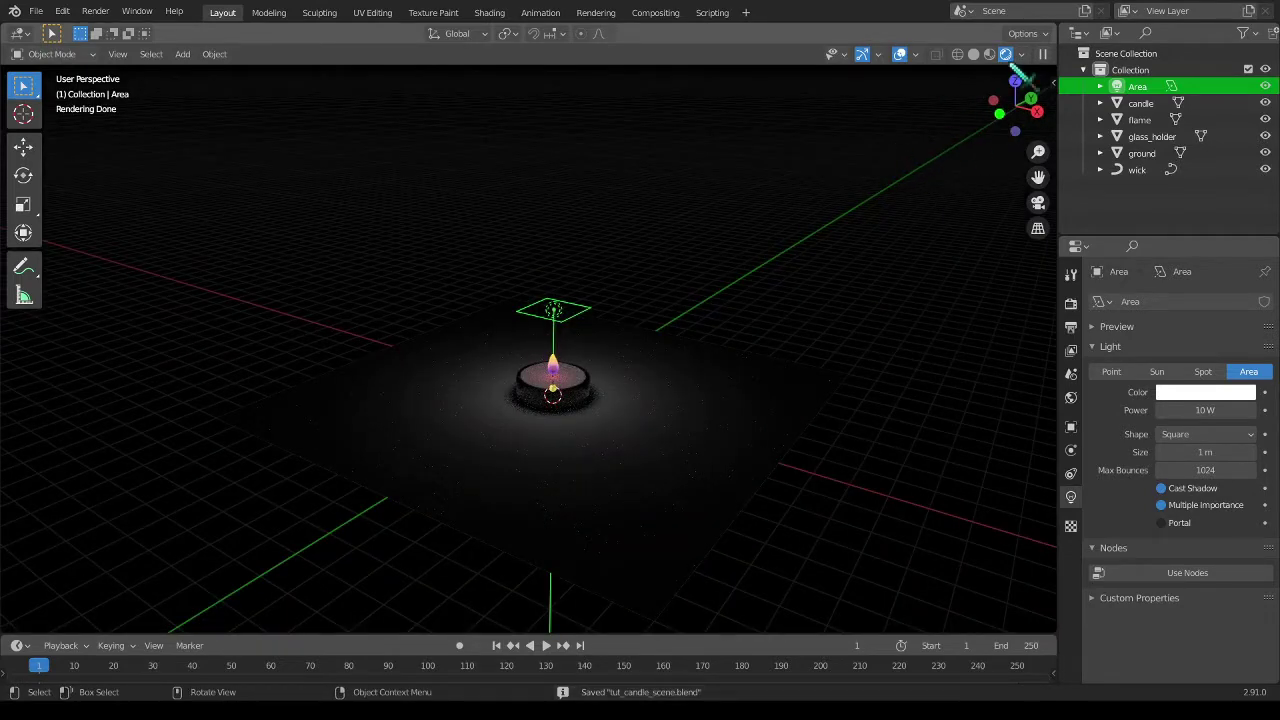
Switch the viewport to solid shading and scale the ground plane uniformly by a factor of 2
left_click(973, 54)
scroll(606, 423, "down", 3)
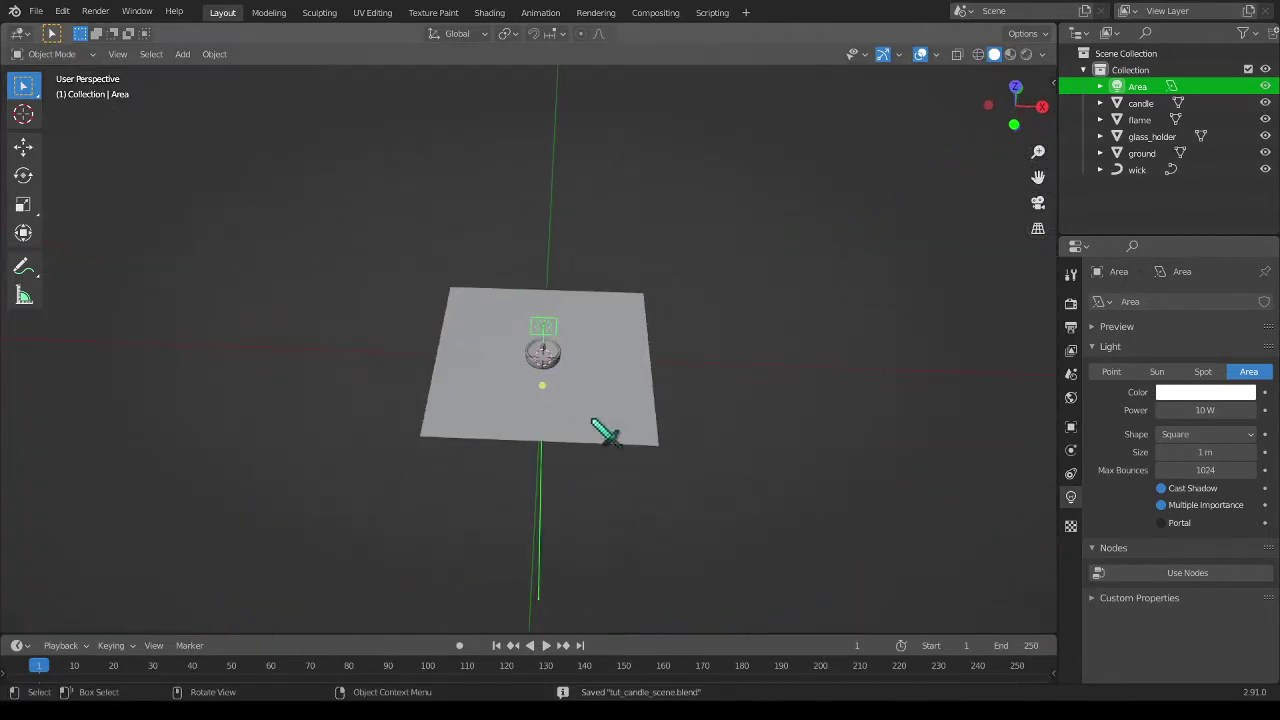
left_click(606, 423)
middle_click_drag(561, 405, 537, 400)
scroll(537, 400, "up", 6)
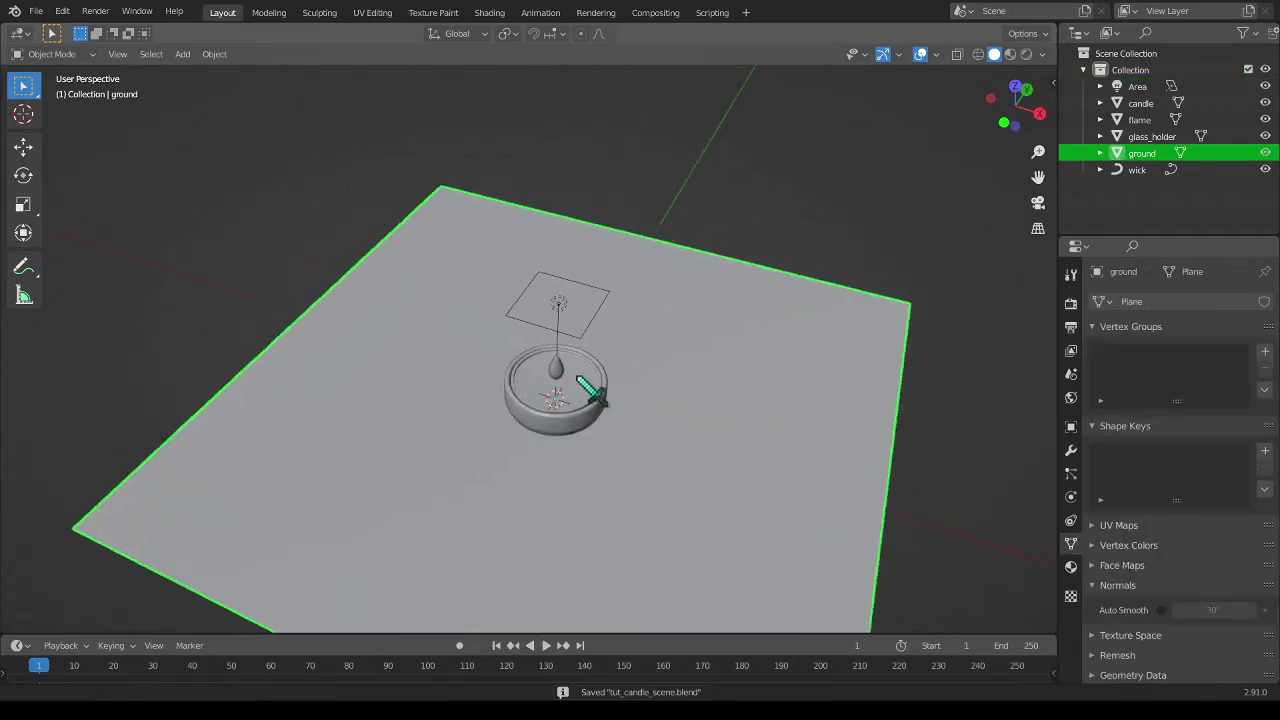
scroll(520, 338, "up", 4)
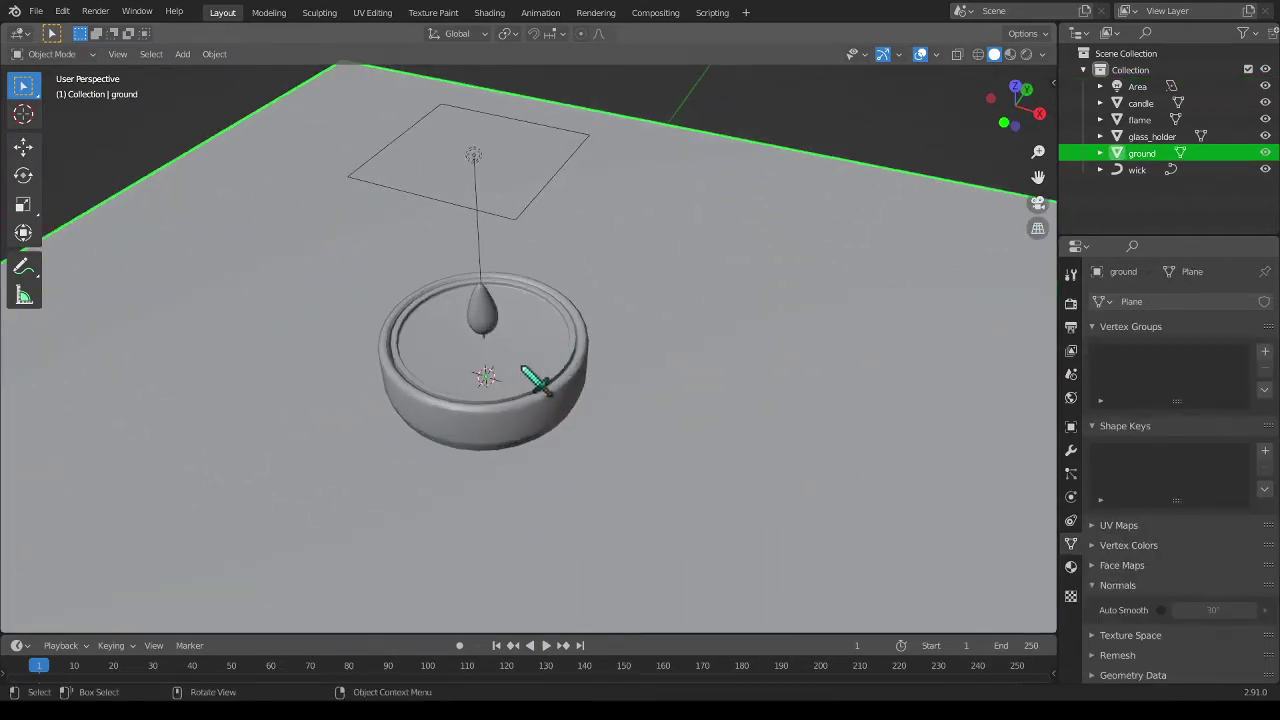
scroll(521, 366, "down", 7)
middle_click_drag(521, 366, 565, 417)
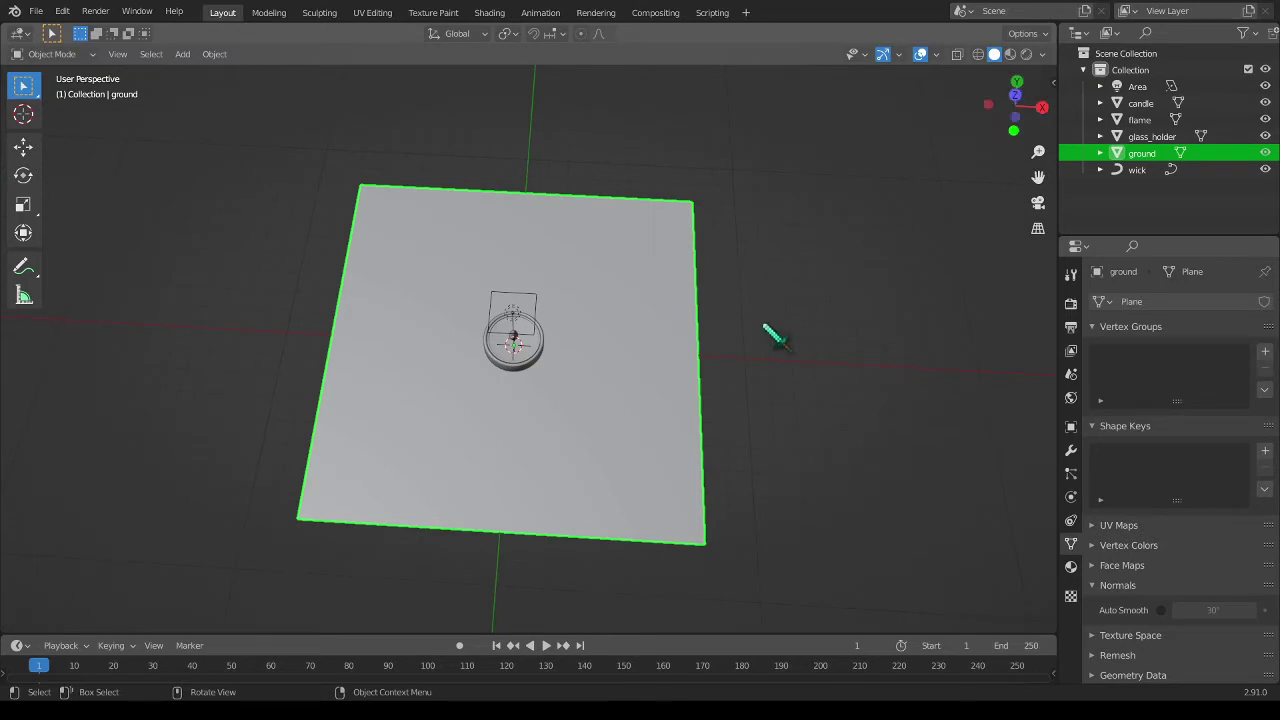
key("s")
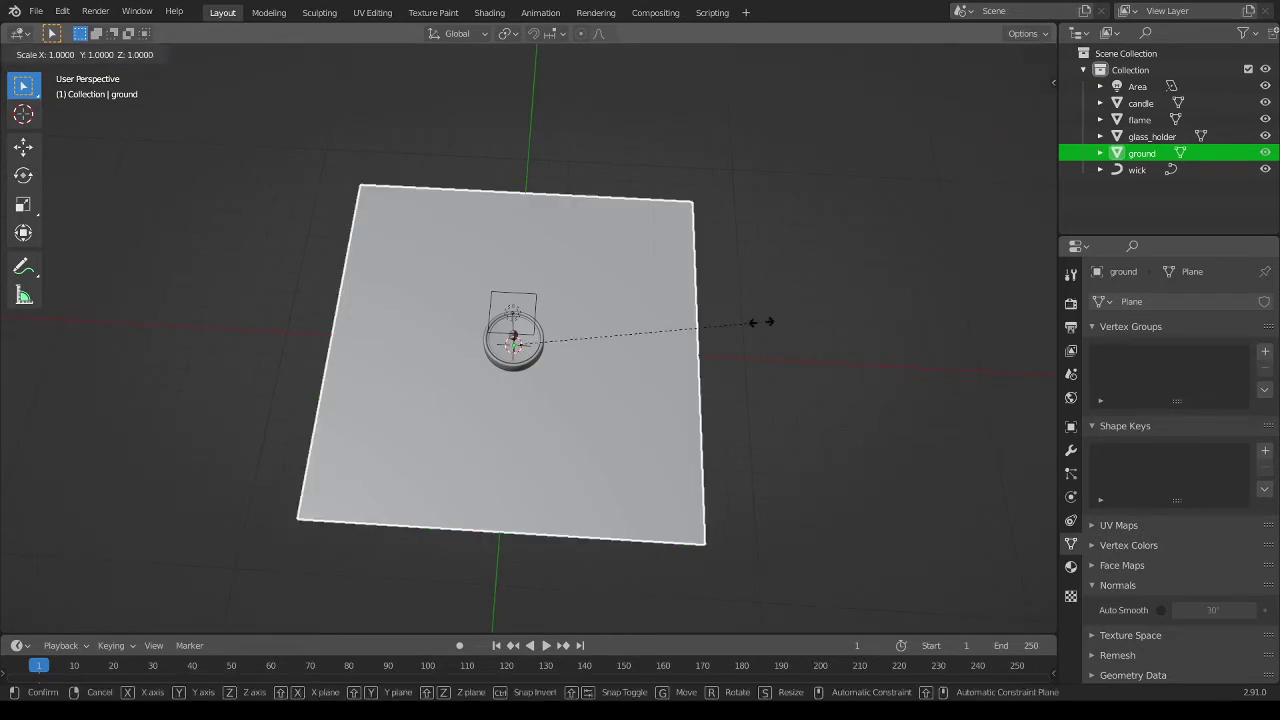
key("2")
key("Return")
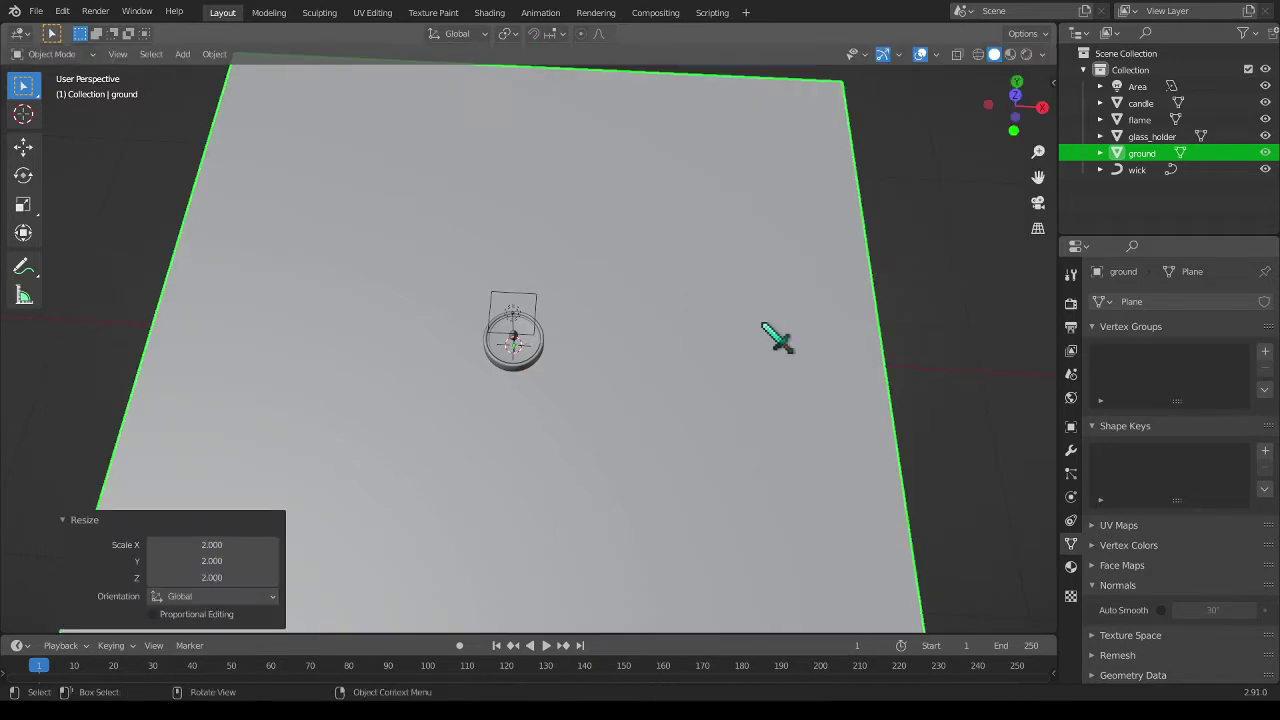
key("n")
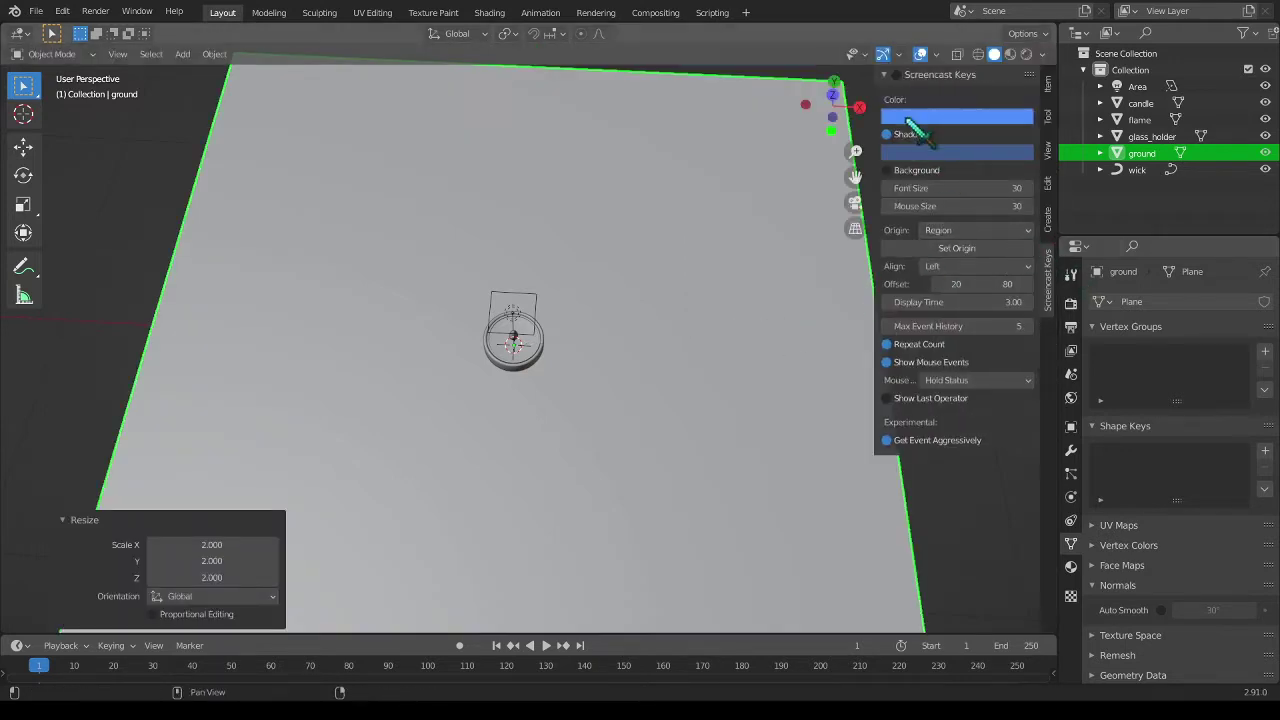
key("n")
In top view, move the ground plane about 8.7 m along X and 8.8 m along Y, keeping the candle near its corner
middle_click_drag(443, 377, 1012, 92)
left_click(1013, 95)
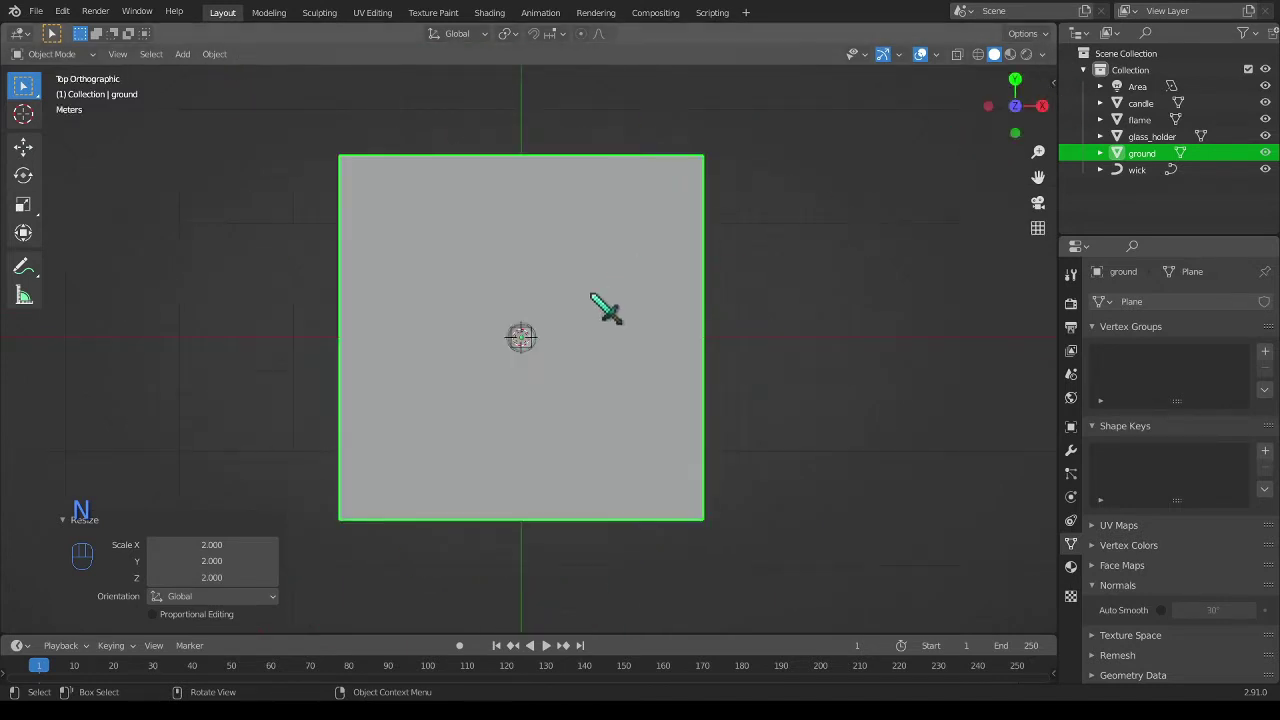
key("g")
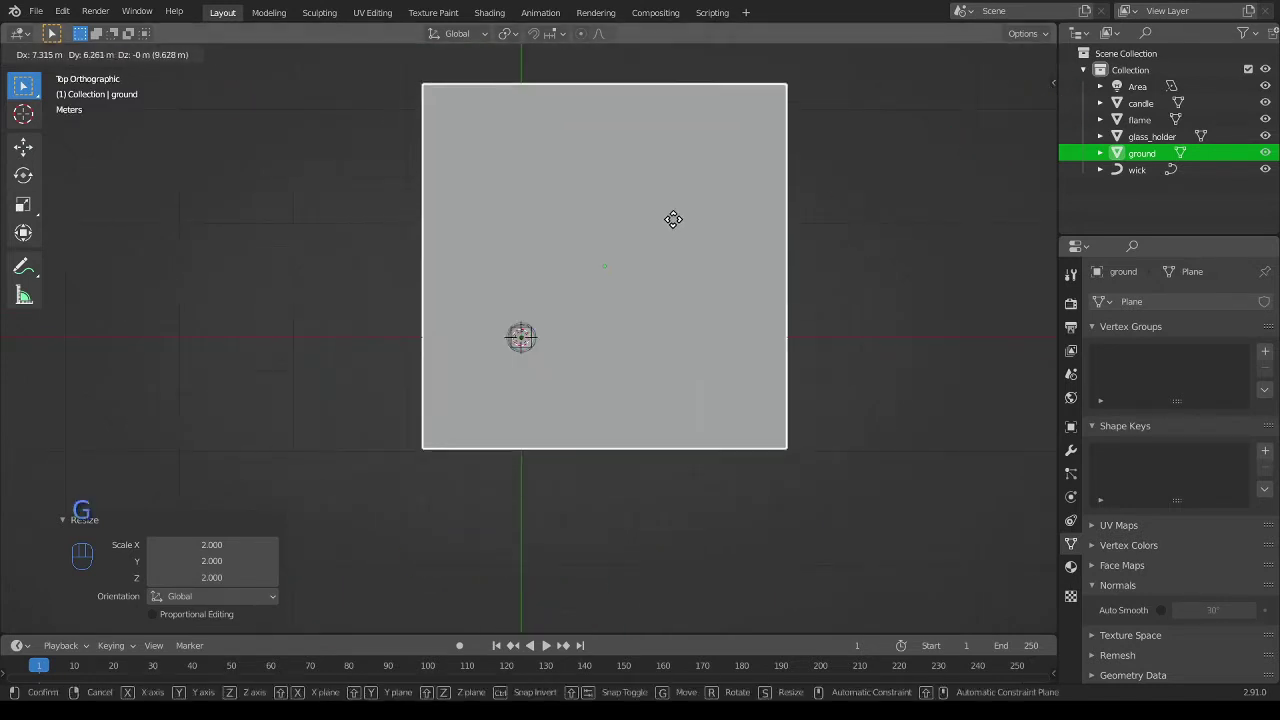
left_click(686, 194)
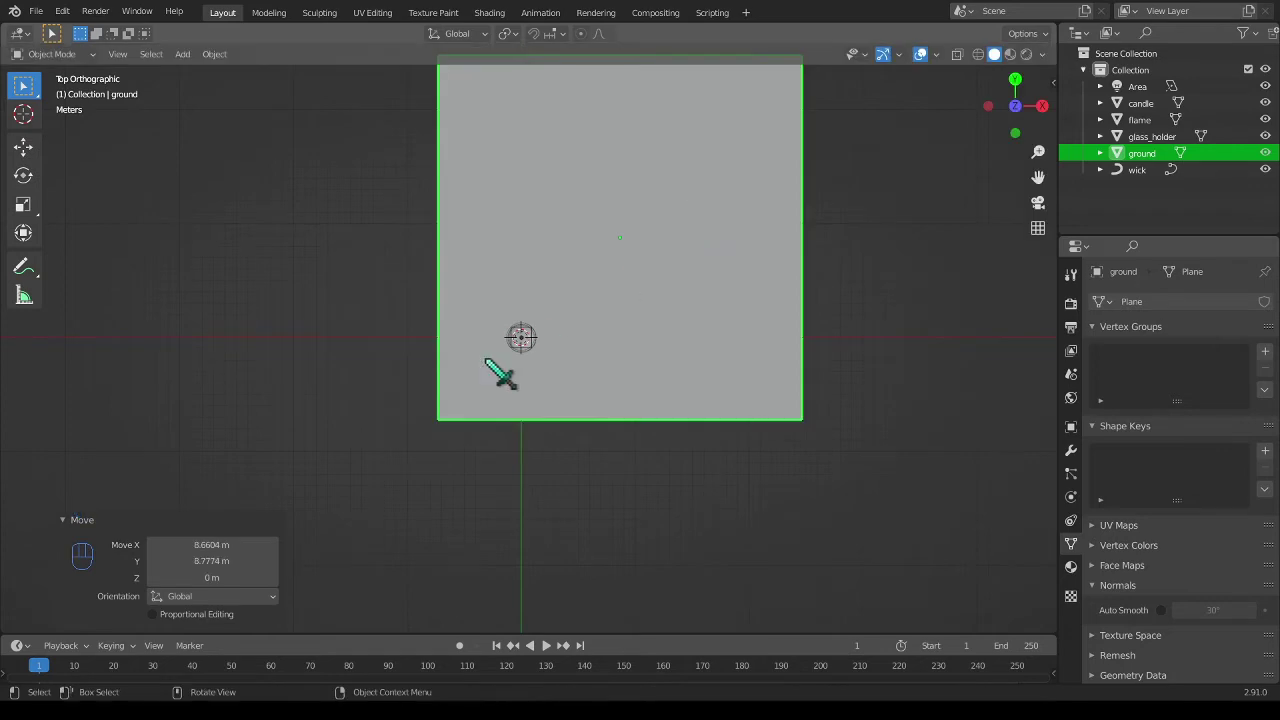
Add a camera and align it to a perspective view looking slightly down at the candle
middle_click_drag(486, 357, 612, 274)
scroll(557, 356, "up", 6)
mouse_move(557, 356)
middle_mouse_down()
mouse_move(511, 317)
mouse_move(602, 323)
mouse_move(591, 380)
mouse_move(563, 362)
middle_mouse_up()
scroll(557, 400, "up", 4)
scroll(563, 362, "down", 3)
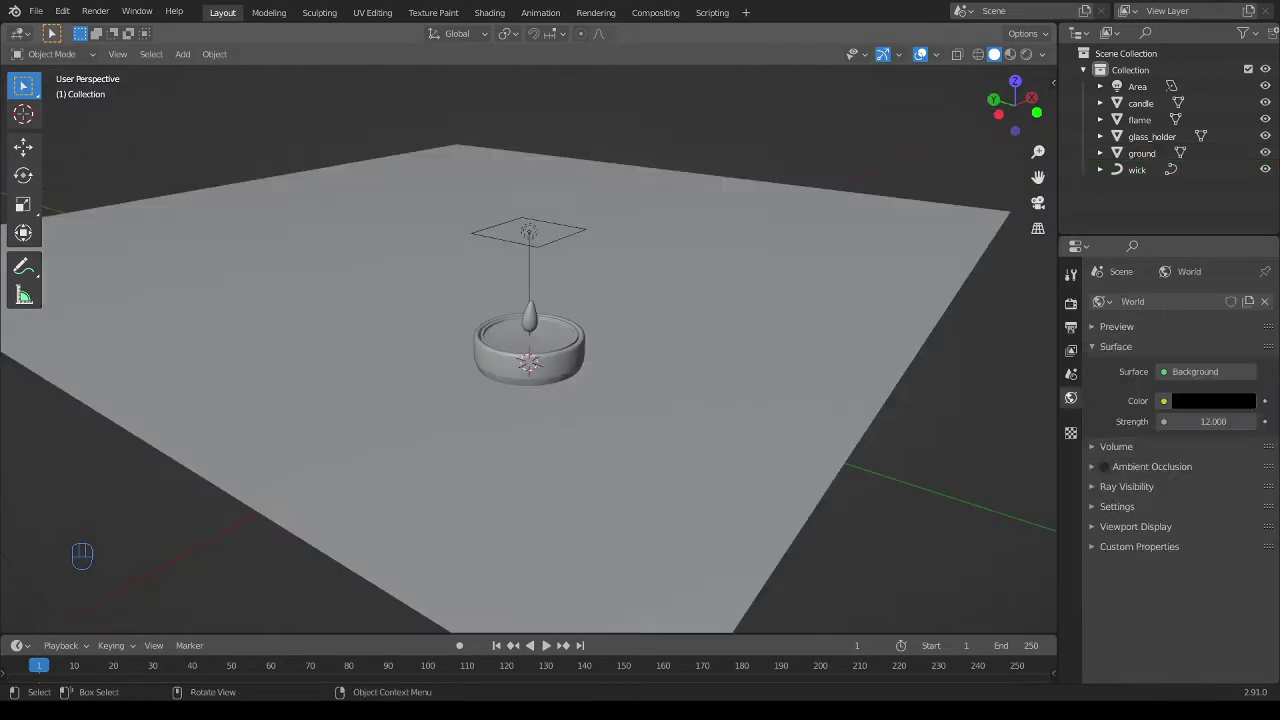
middle_click_drag(595, 435, 546, 443)
key("shift+a")
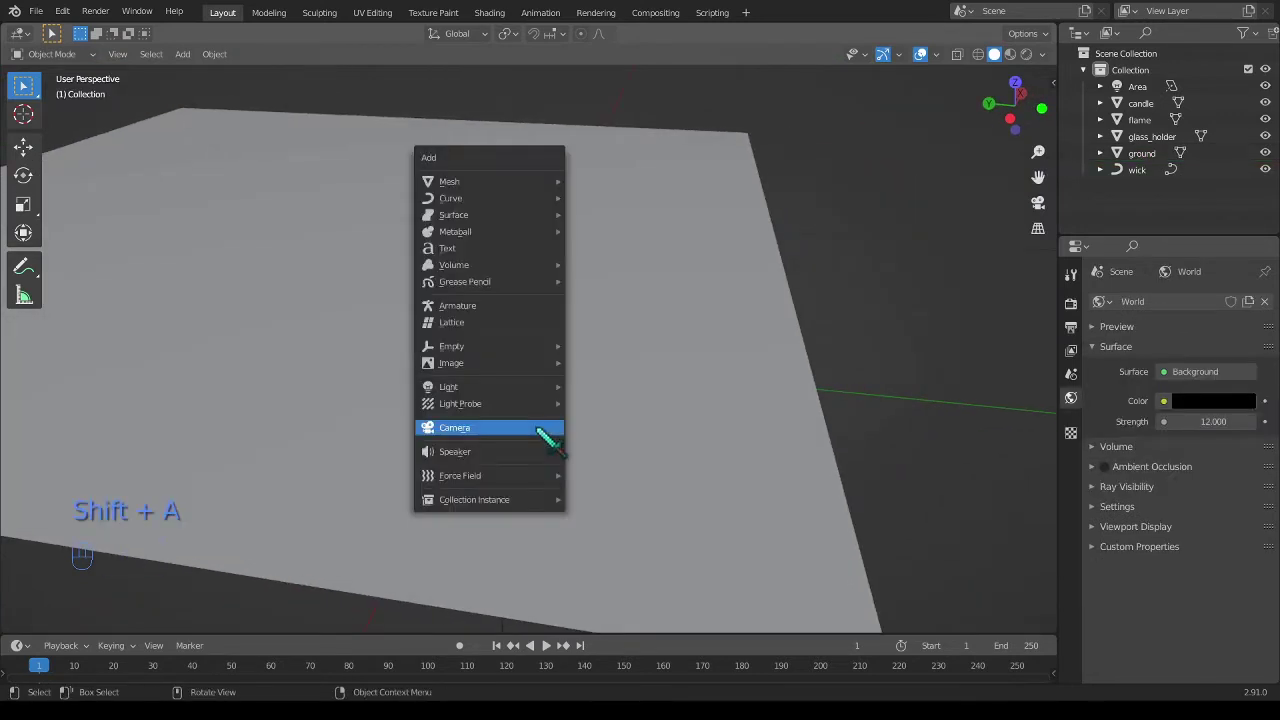
left_click(538, 433)
middle_click_drag(729, 457, 675, 457)
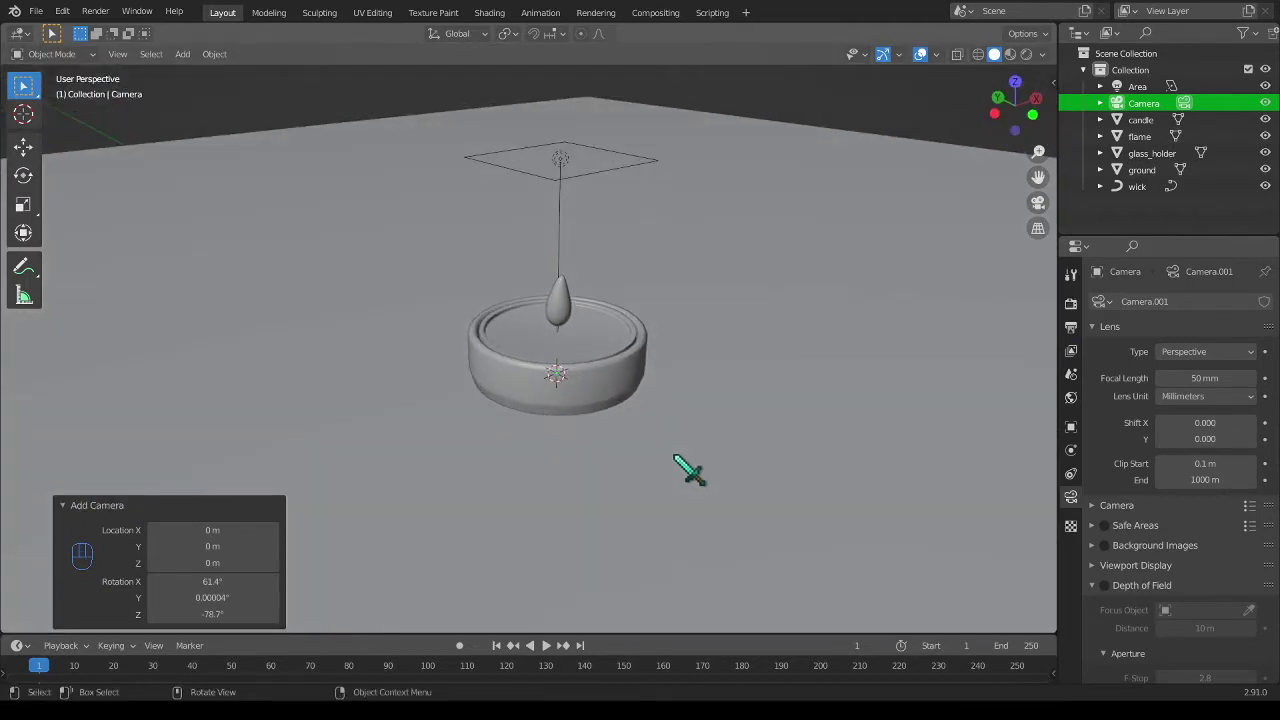
key("ctrl+alt+KP_0")
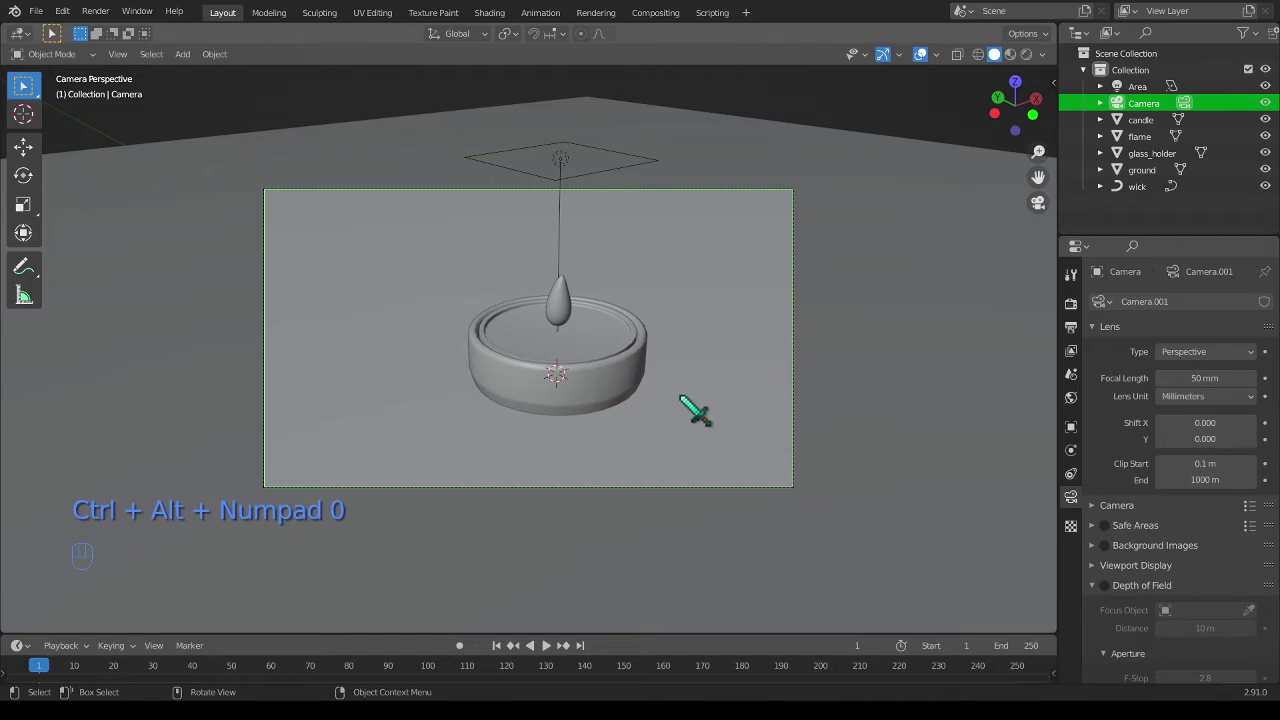
Move the camera about 0.46 m along its local X axis to centre the candle horizontally in the frame
key("g")
key("x")
key("x")
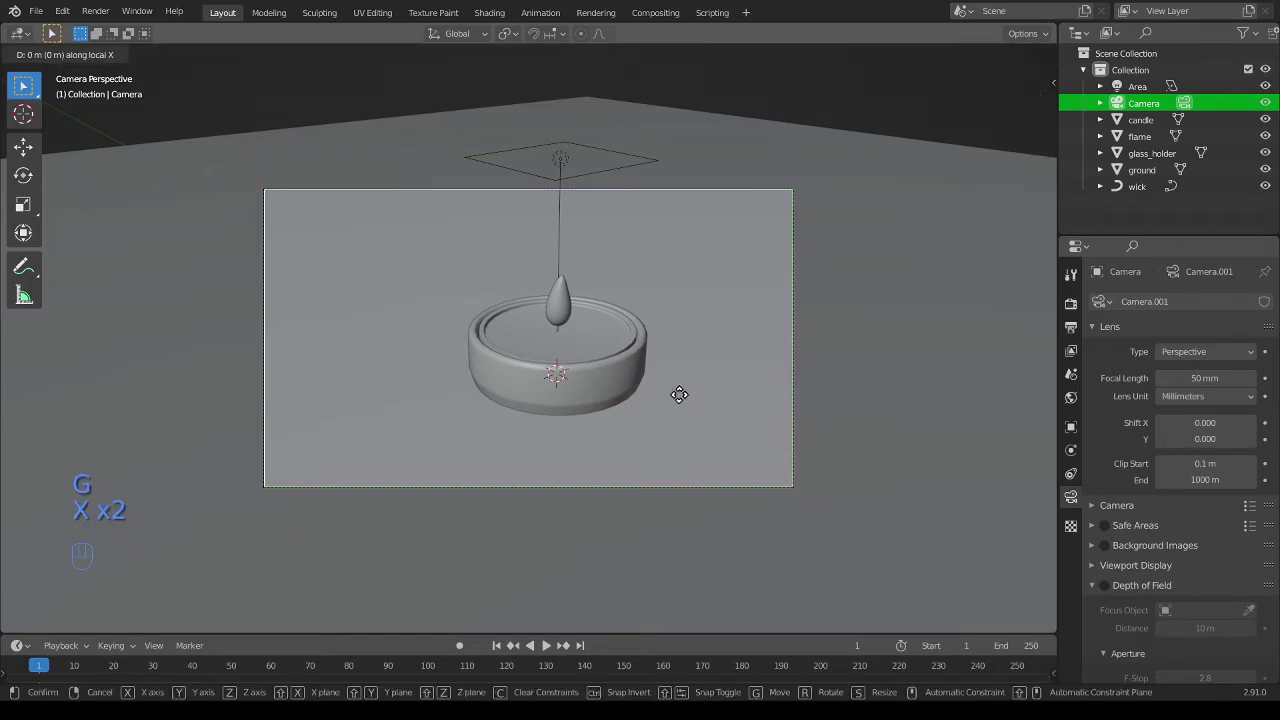
left_click(739, 394)
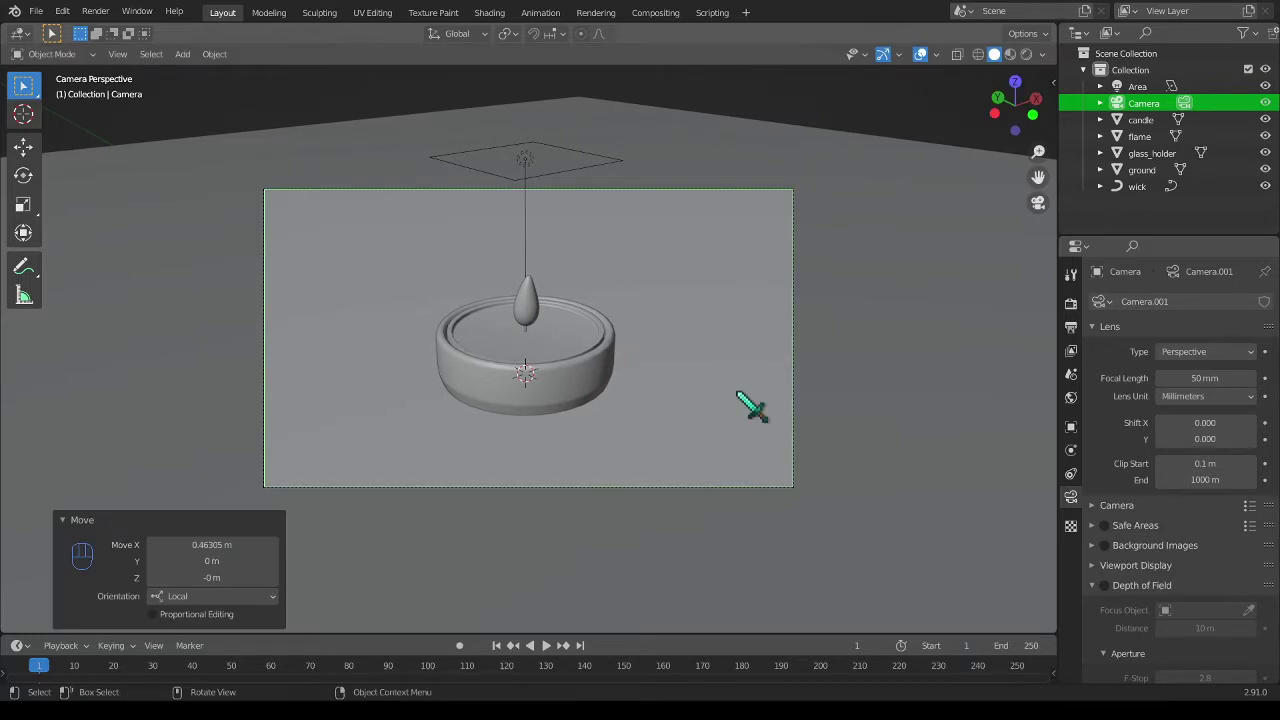
Move the camera back from the candle about 5.3 m along its local Z axis
key("g")
key("z")
key("z")
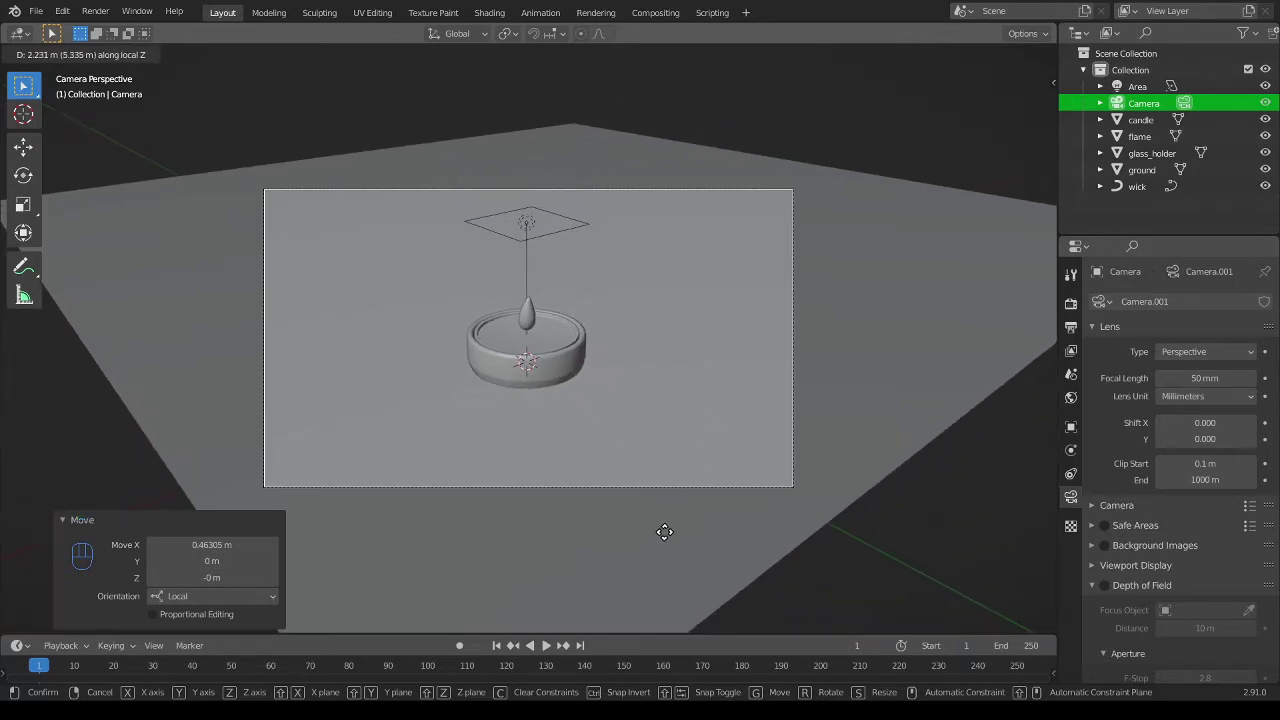
left_click(664, 532)
Look through the camera and set its focal length to 80 mm
middle_click_drag(608, 523, 555, 398)
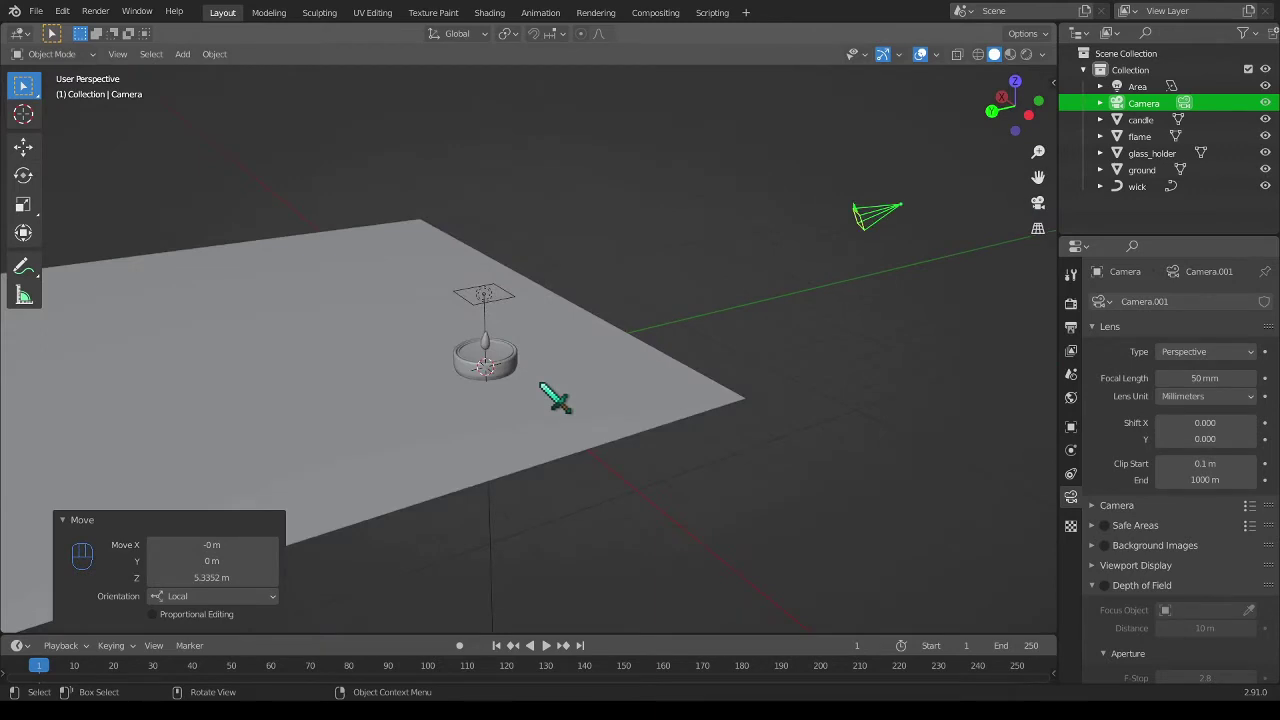
key("KP_0")
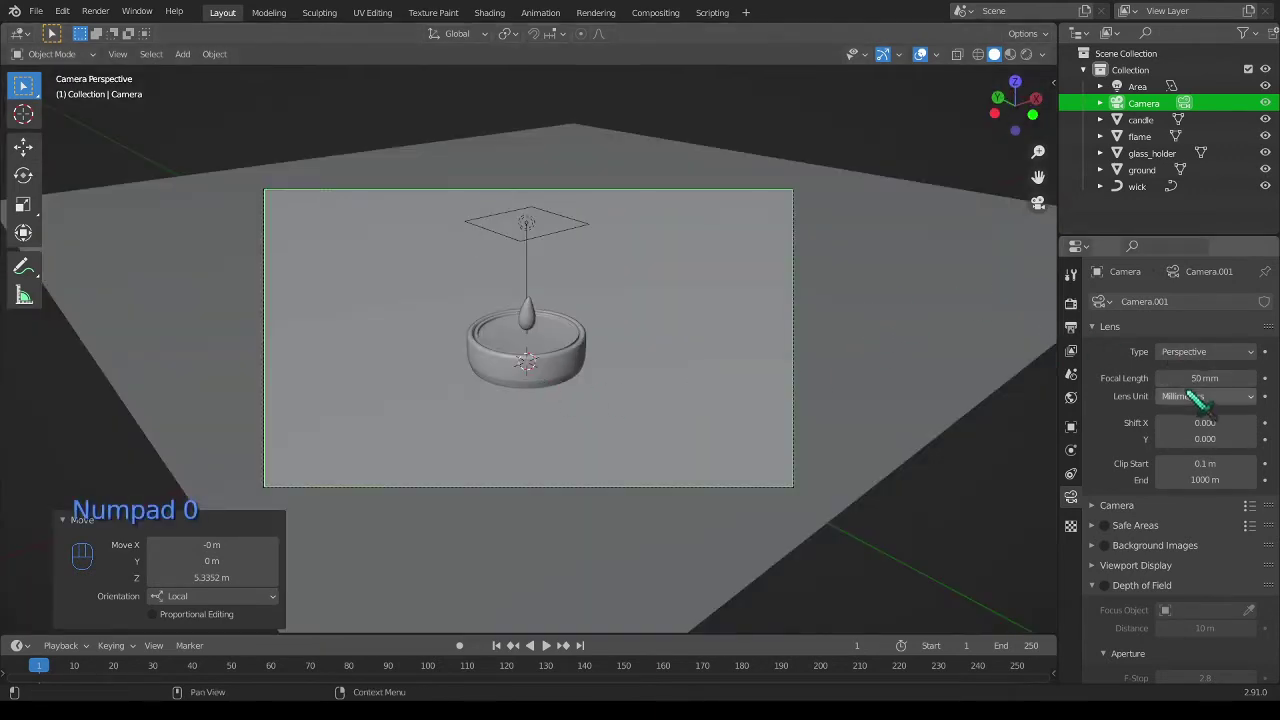
left_click(1205, 378)
type("8")
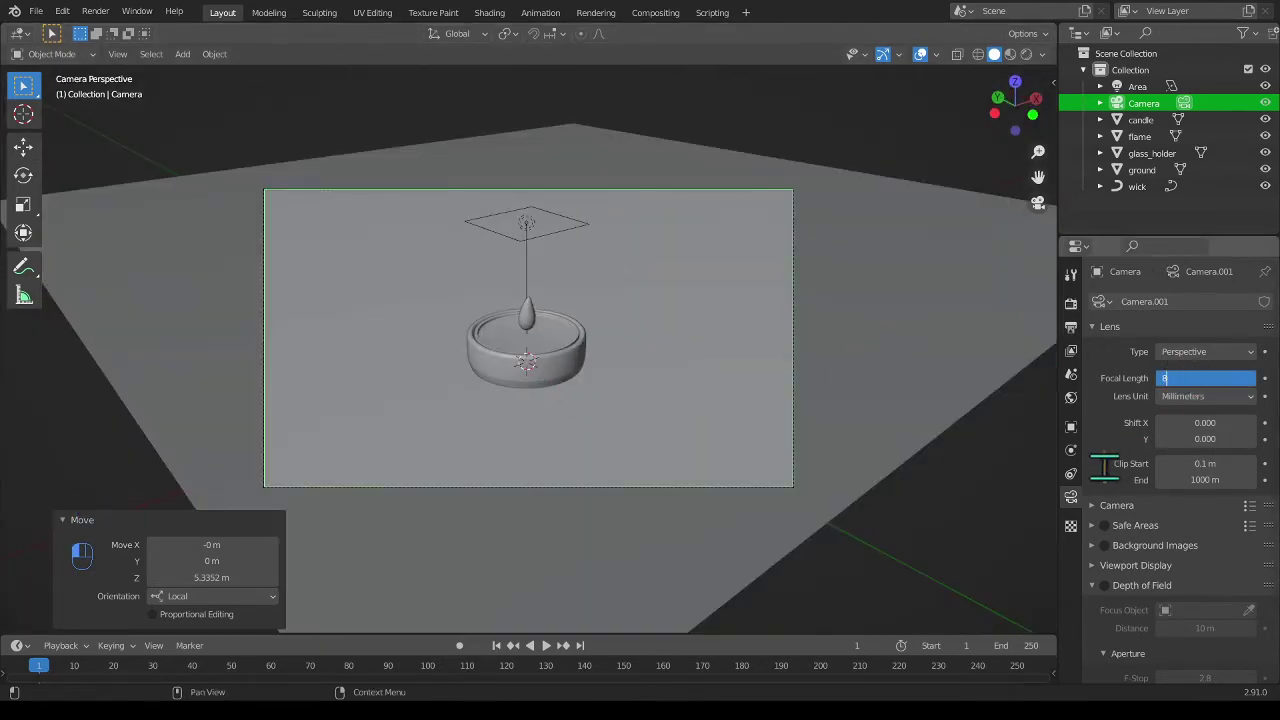
type("0")
key("Return")
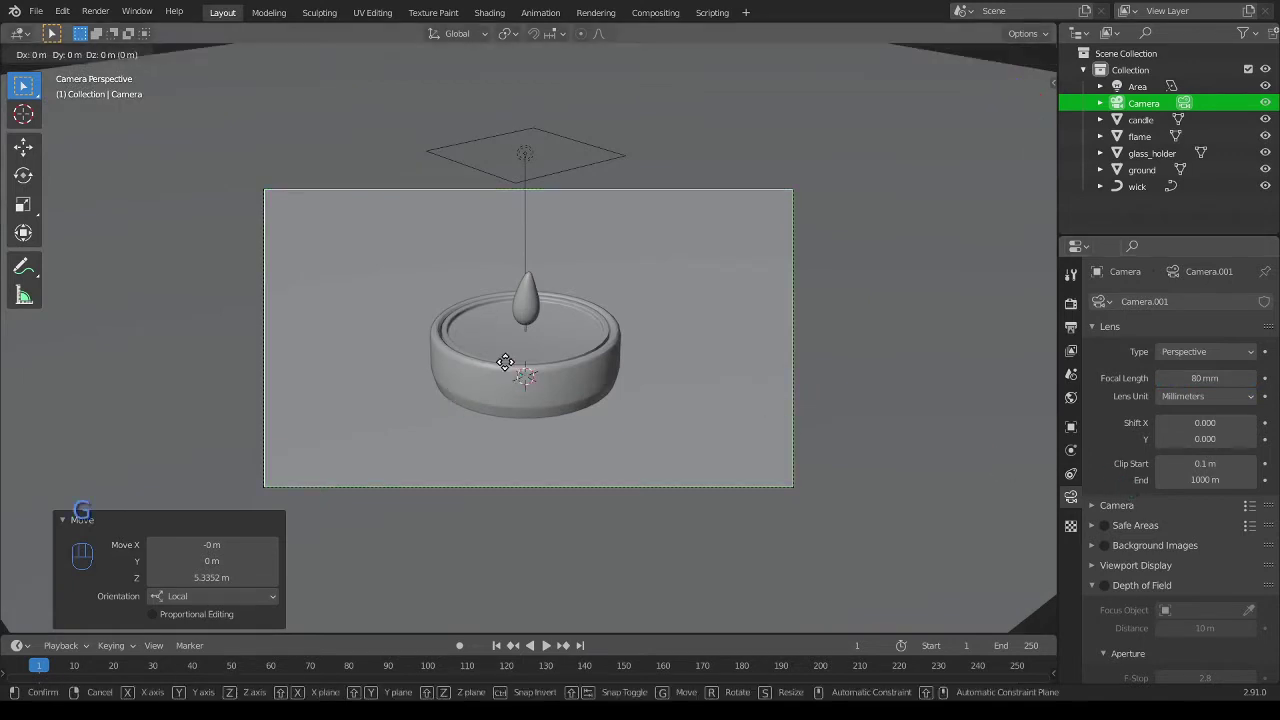
Pull the camera back about 7.9 m along its local Z axis to frame the candle with more room
key("g")
key("z")
key("z")
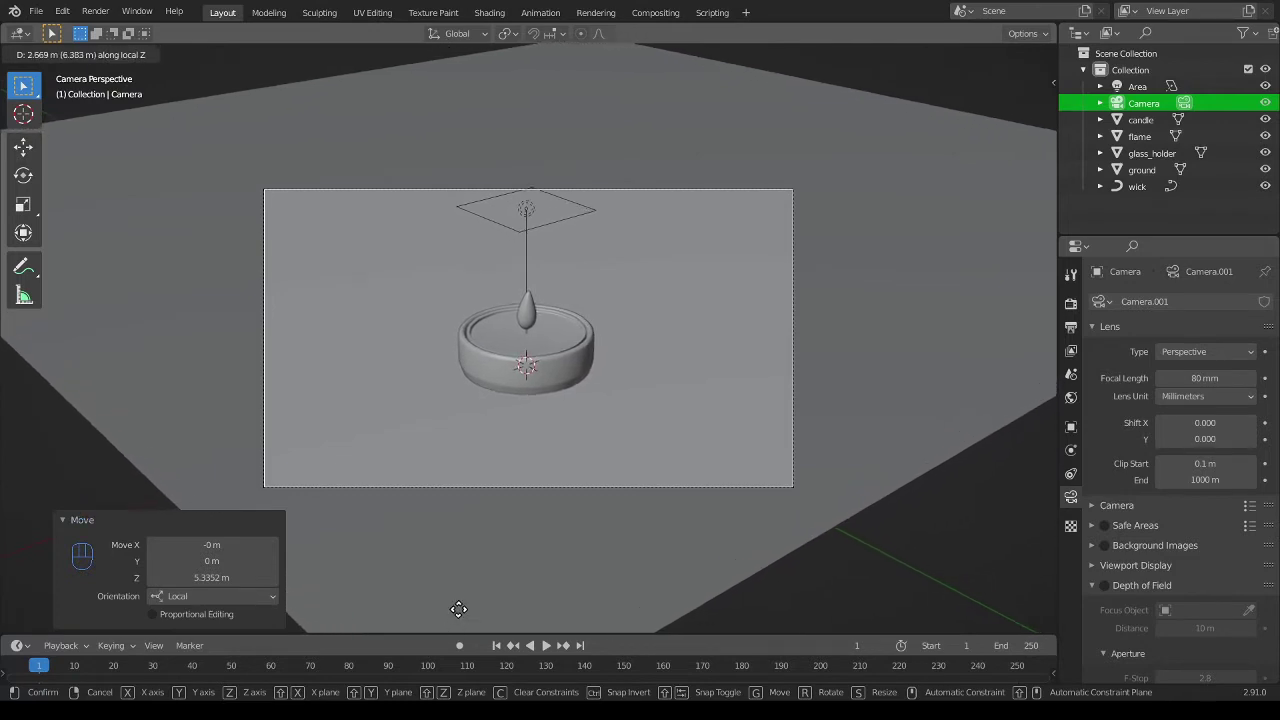
left_click(449, 52)
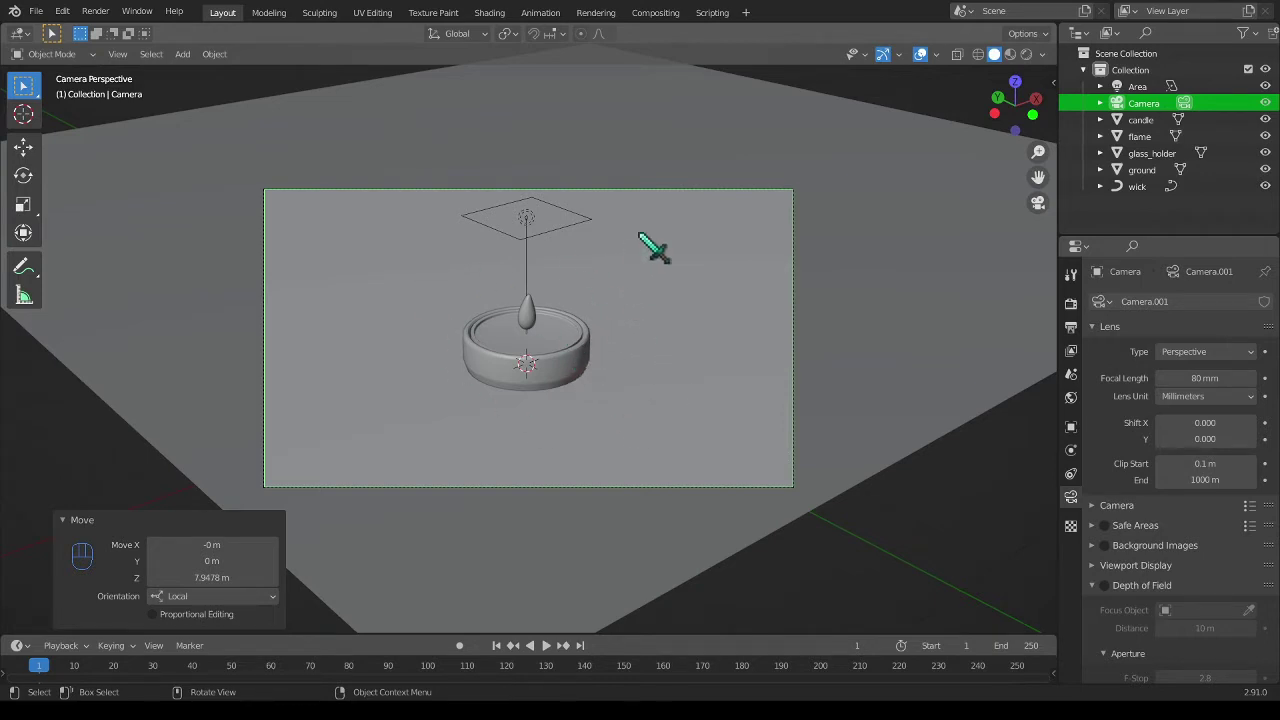
Move the camera slightly up along its local Y axis to adjust the framing, and save the file
key("g")
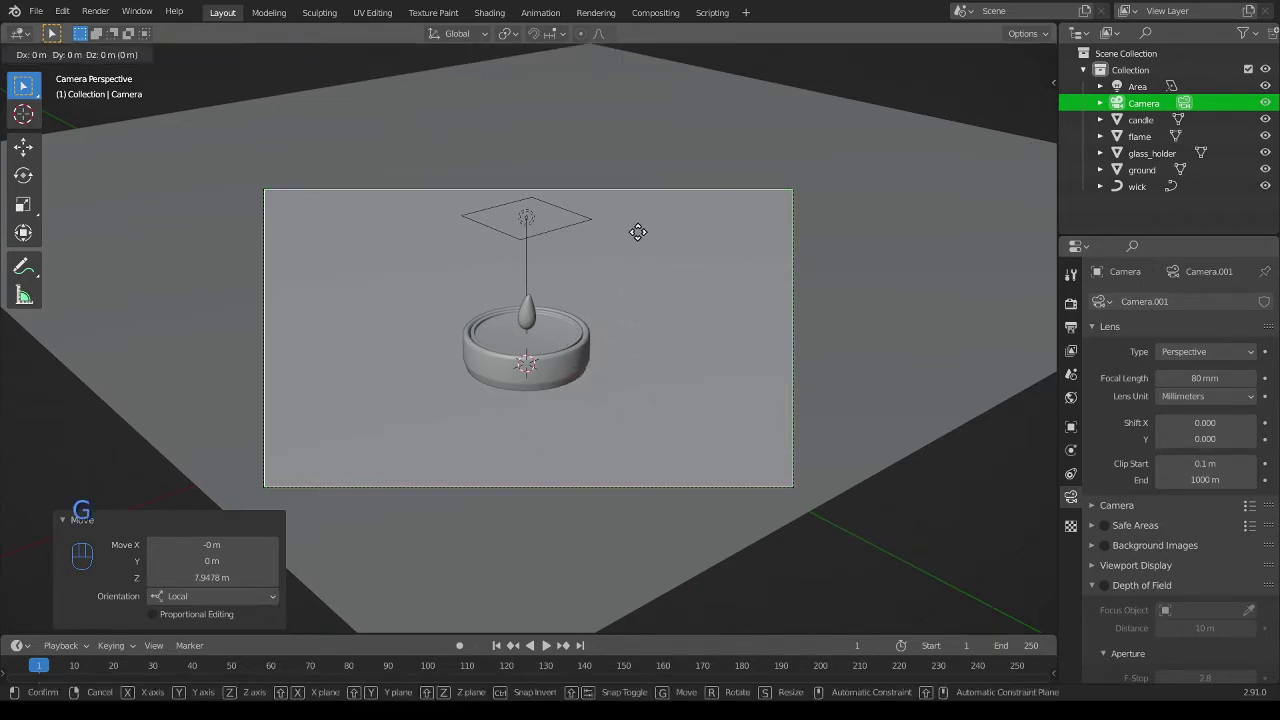
key("y")
key("y")
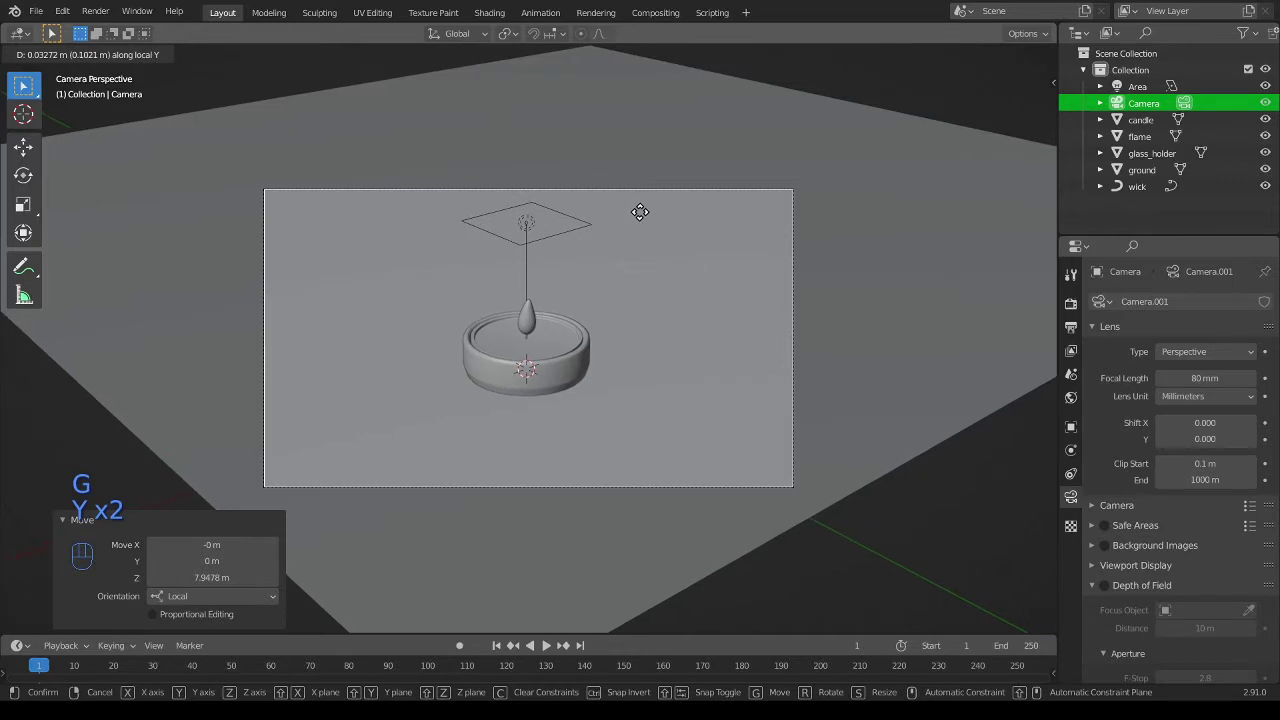
left_click(641, 214)
key("ctrl+s")
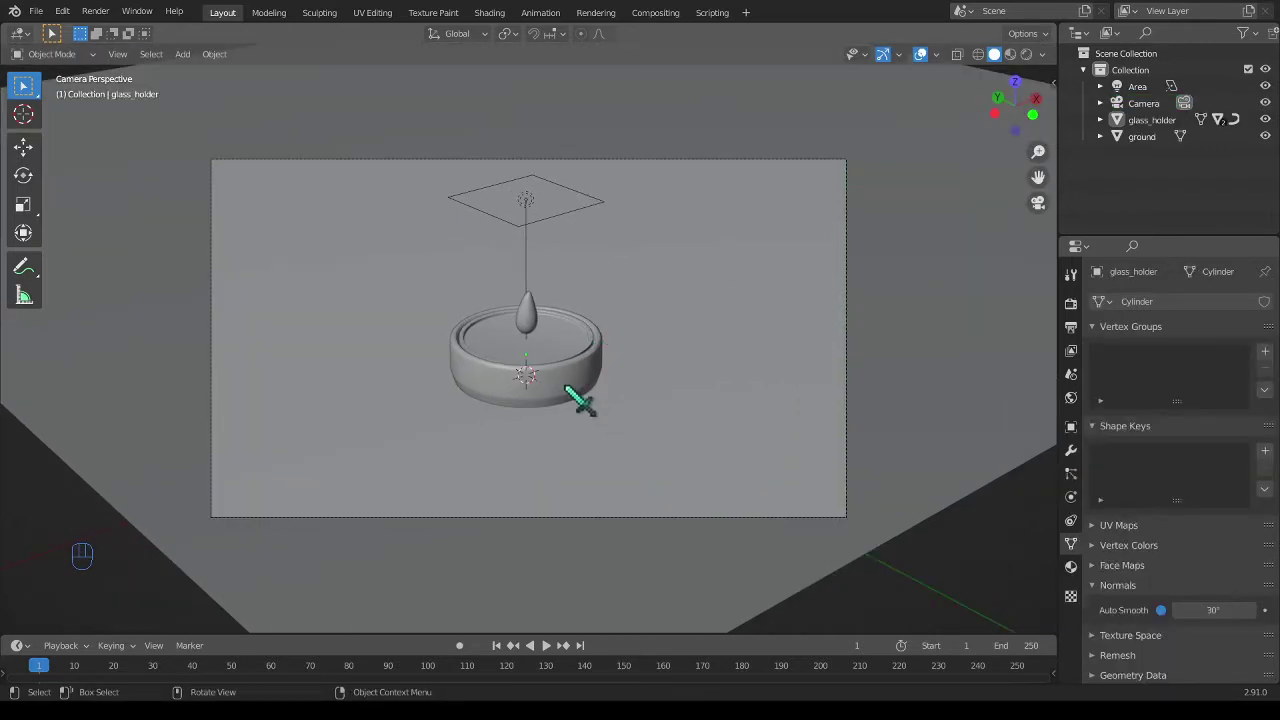
Parent the flame, wick and candle to the glass holder as Object with Keep Transform
middle_click_drag(515, 390, 488, 420)
scroll(506, 413, "up", 3)
scroll(574, 394, "up", 7)
scroll(575, 291, "down", 1)
left_click(605, 238)
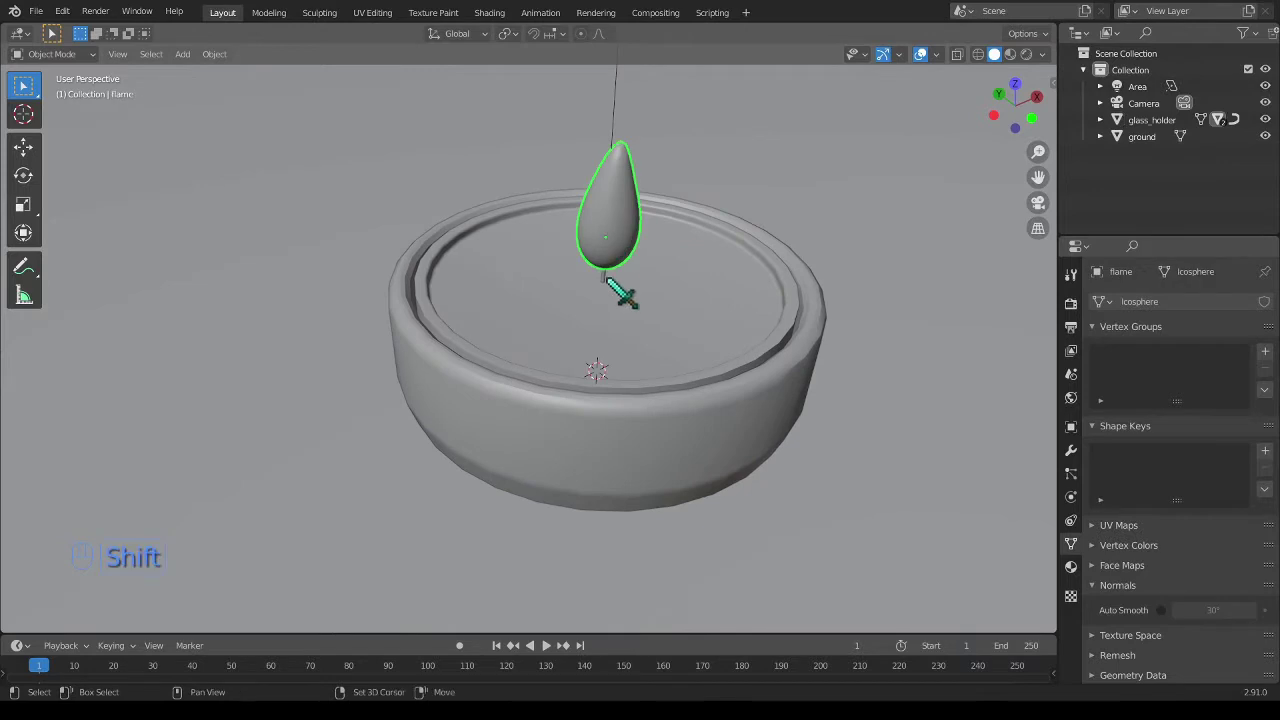
left_click(628, 295, "shift")
left_click(765, 420, "shift")
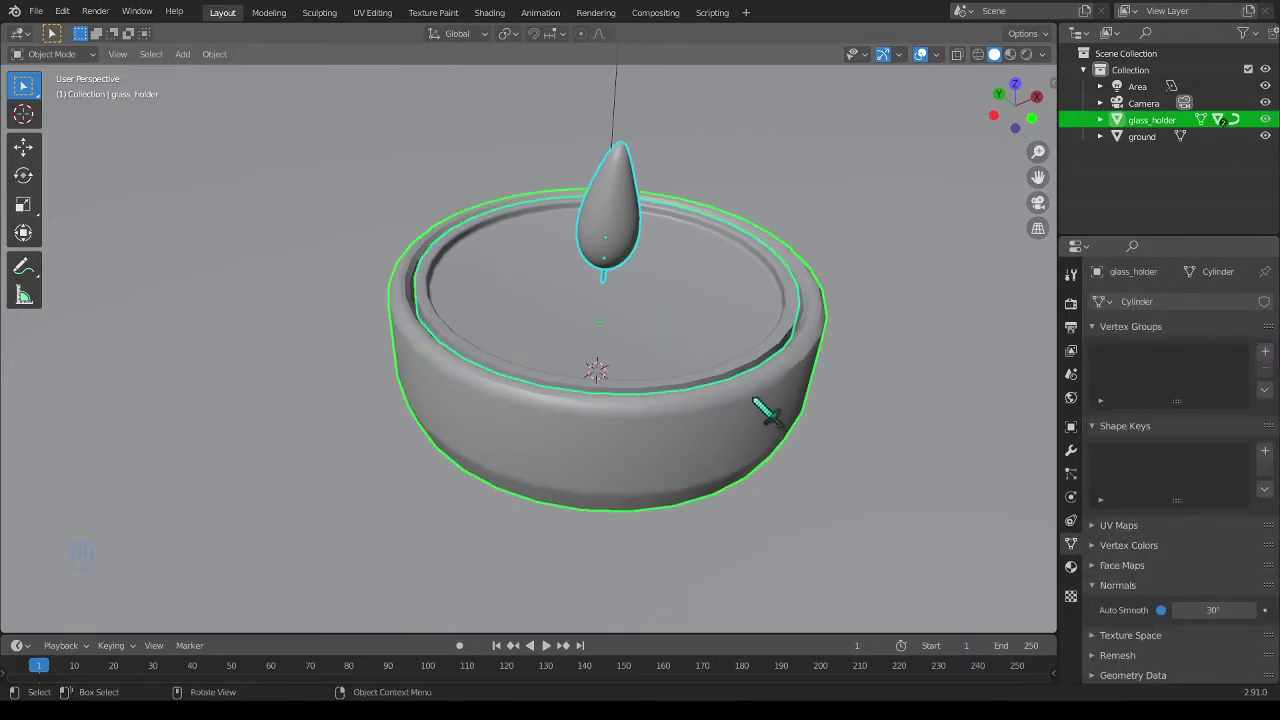
key("ctrl+p")
left_click(701, 397)
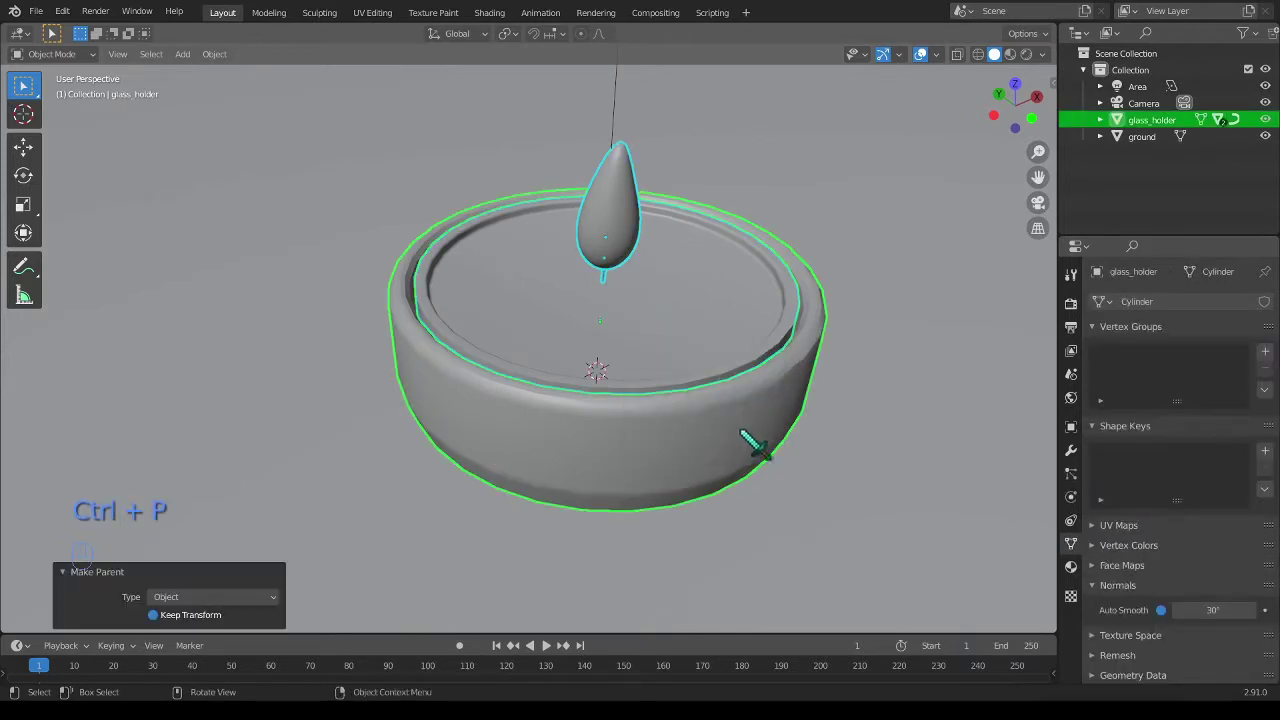
In top view, duplicate the whole candle and place the copy about -2.52 m in X and 1.81 m in Y from the original
scroll(630, 450, "down", 5)
middle_click_drag(634, 429, 614, 449)
left_click(1007, 86)
scroll(657, 423, "down", 3)
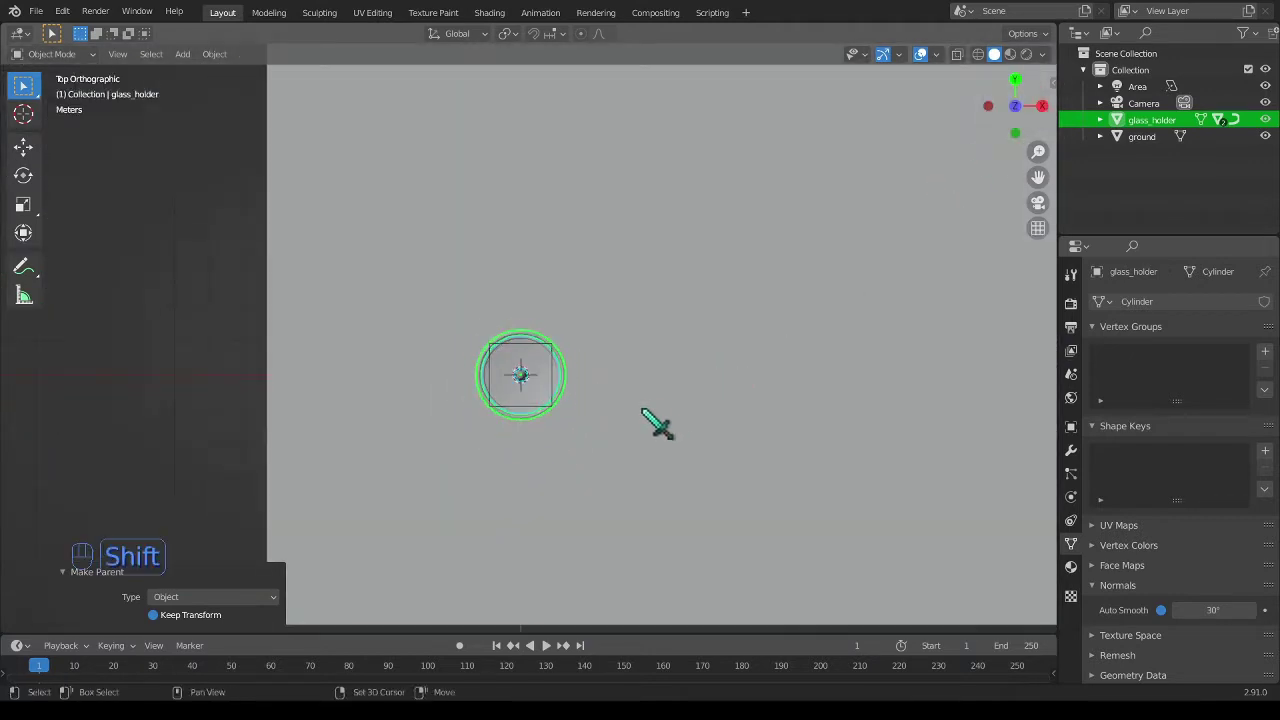
key("shift+d")
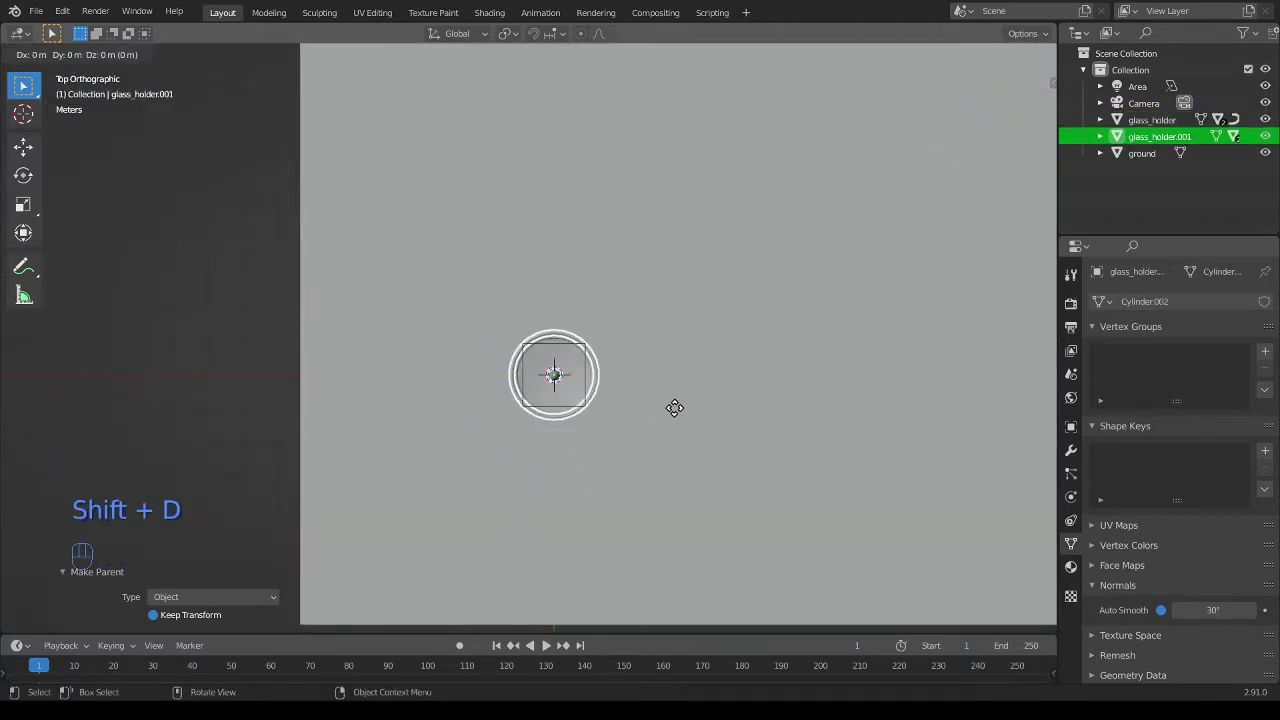
left_click(587, 345)
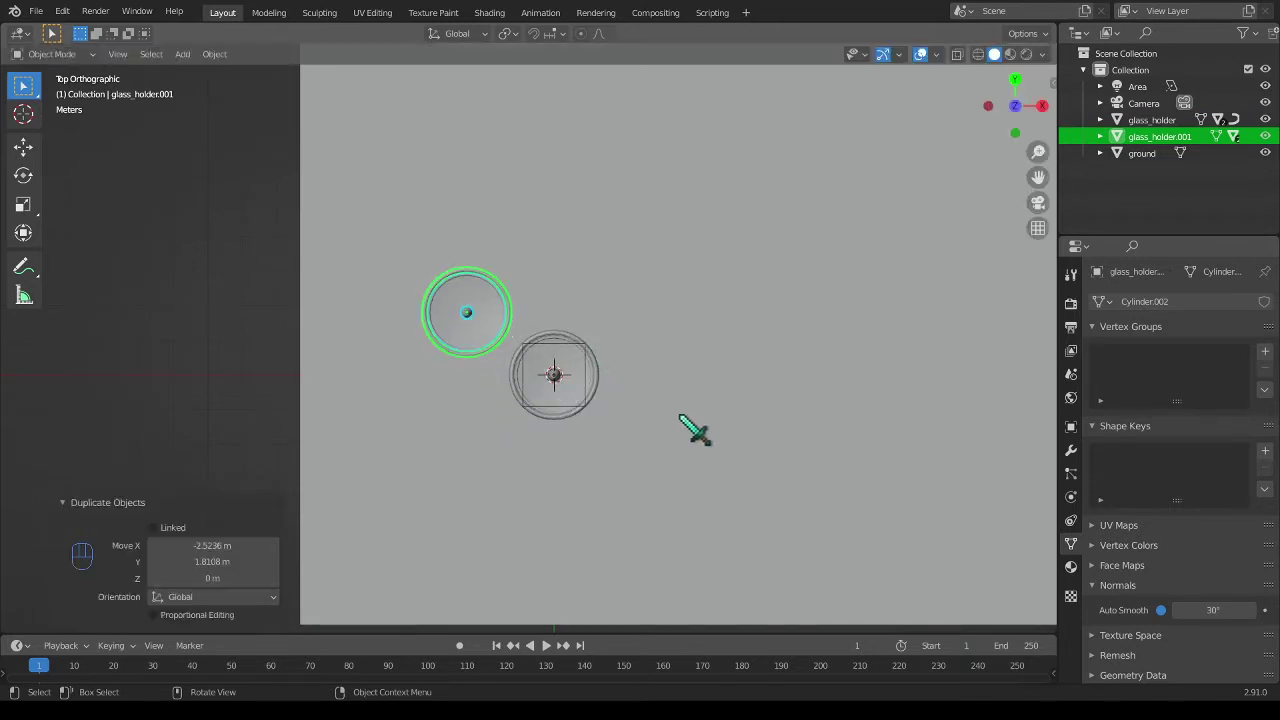
Scale the duplicated candle to about 0.889 in X and Y, leaving its height unscaled
key("s")
key("shift+z")
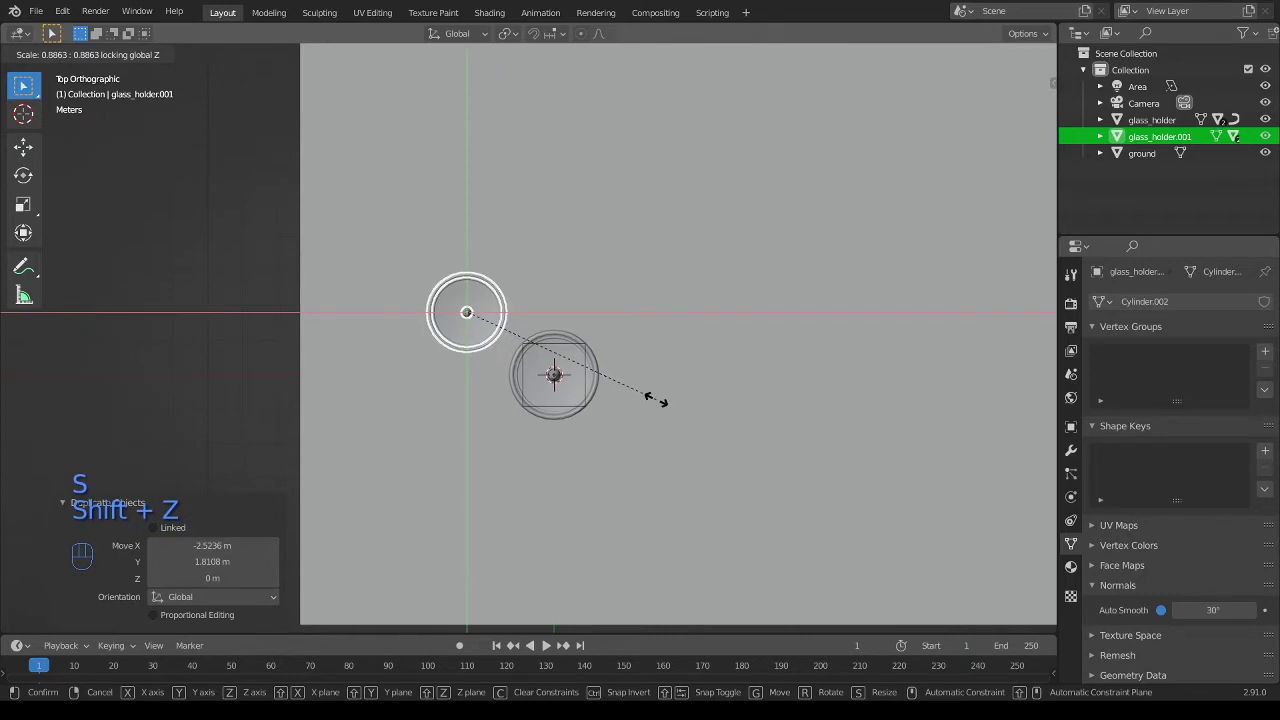
left_click(660, 405)
Duplicate the smaller candle about 5.3 m in X and -2.19 m in Y, and scale the copy about 1.07 in X and Y only
scroll(640, 430, "up", 2)
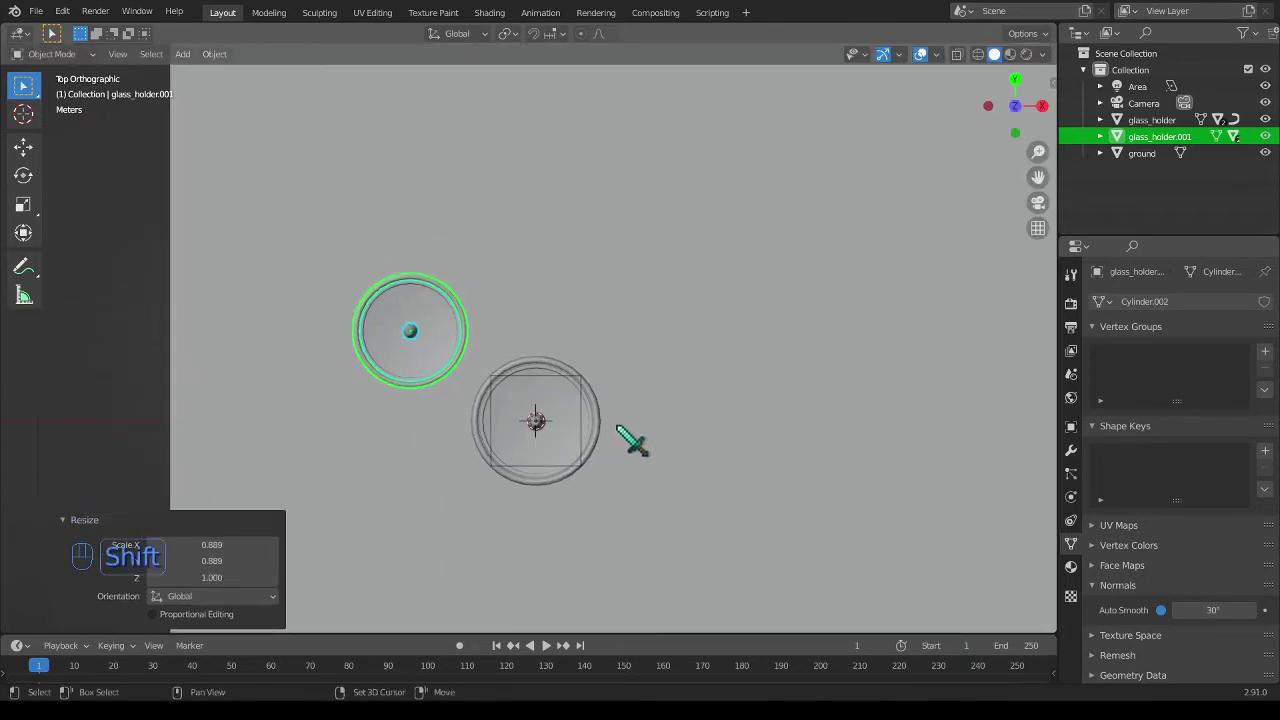
key("shift+d")
left_click(881, 536)
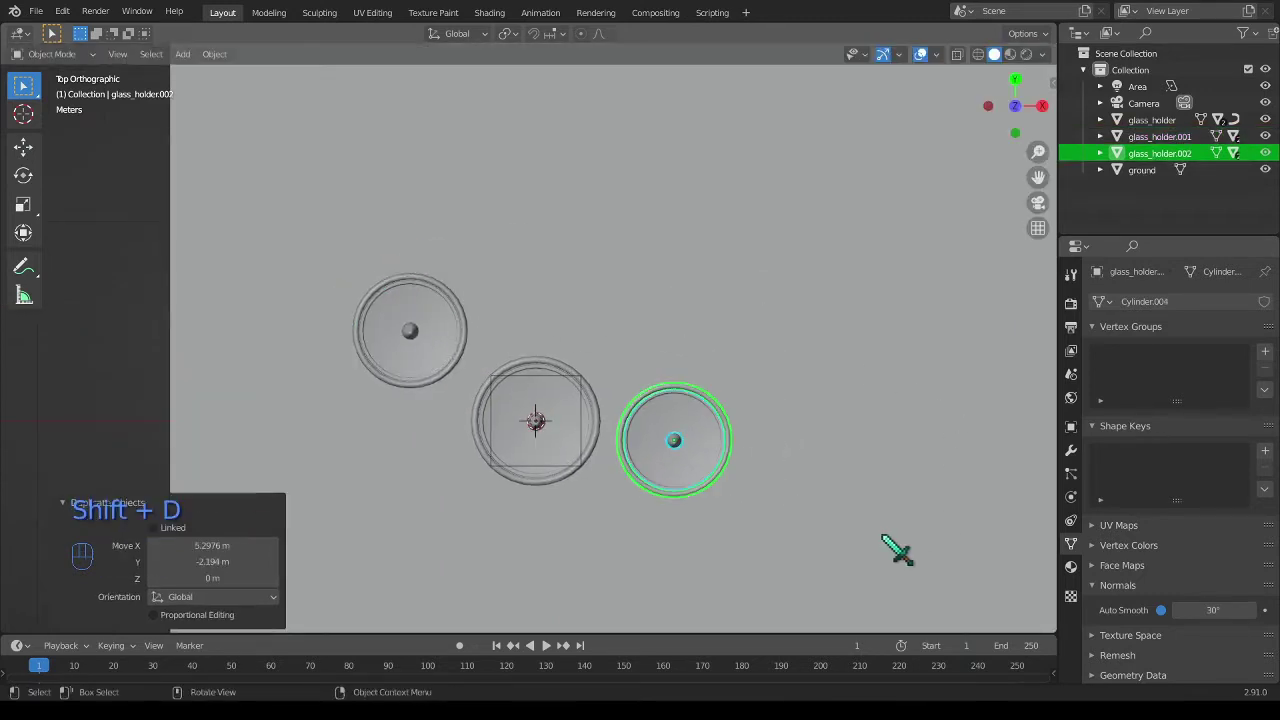
key("s")
key("shift+z")
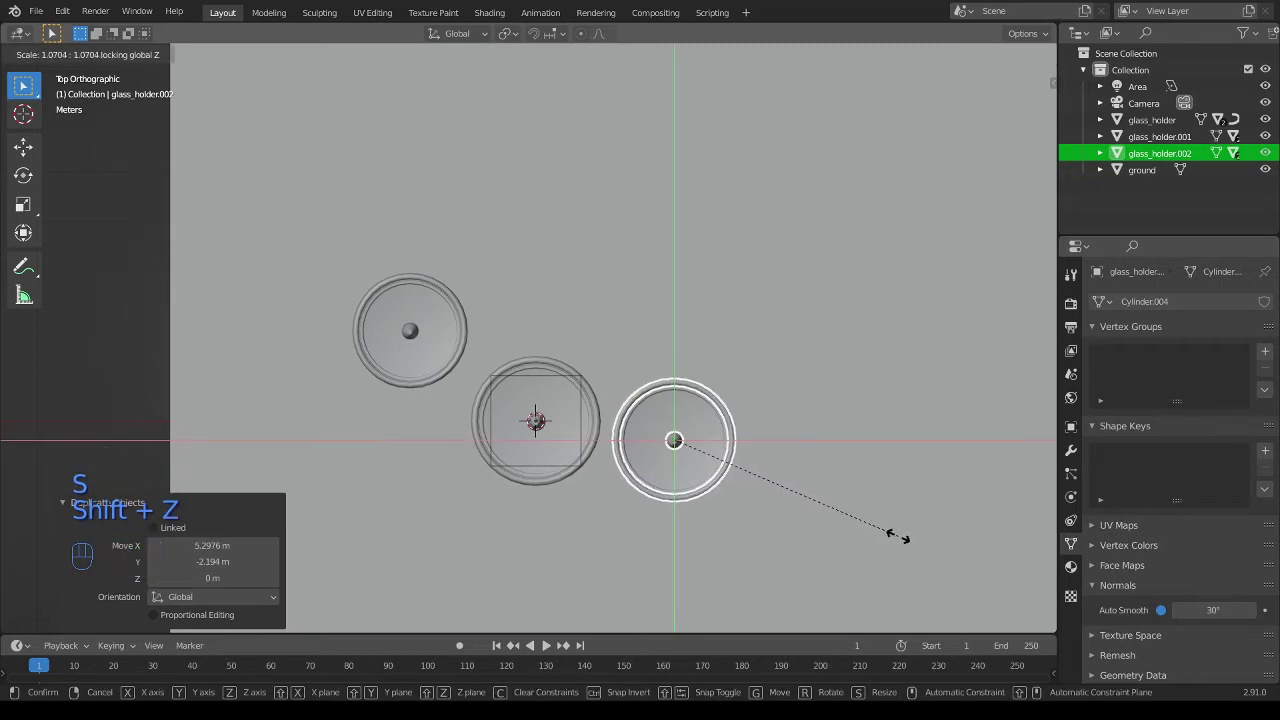
left_click(900, 539, "shift")
Add two more candle copies, offset successively by about -0.75 m X, 2.66 m Y and -2.27 m X, 1.14 m Y
key("shift+d")
left_click(860, 403, "shift")
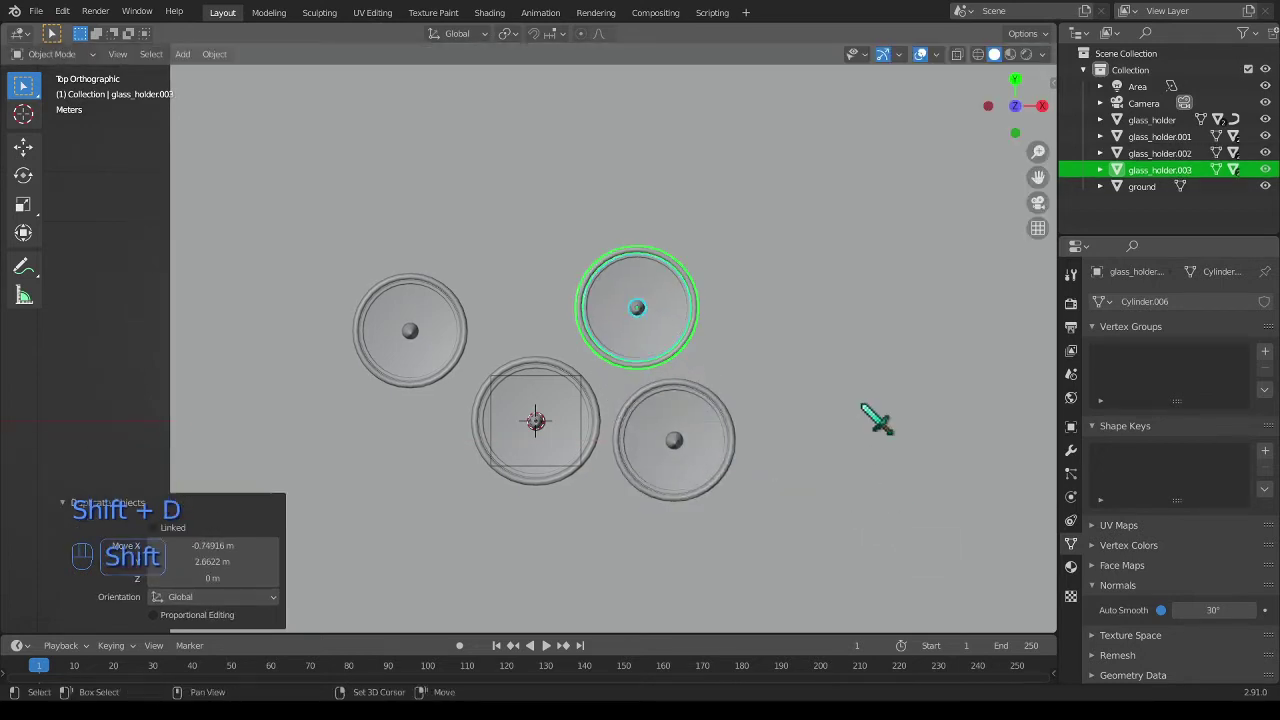
key("shift+d")
left_click(755, 355)
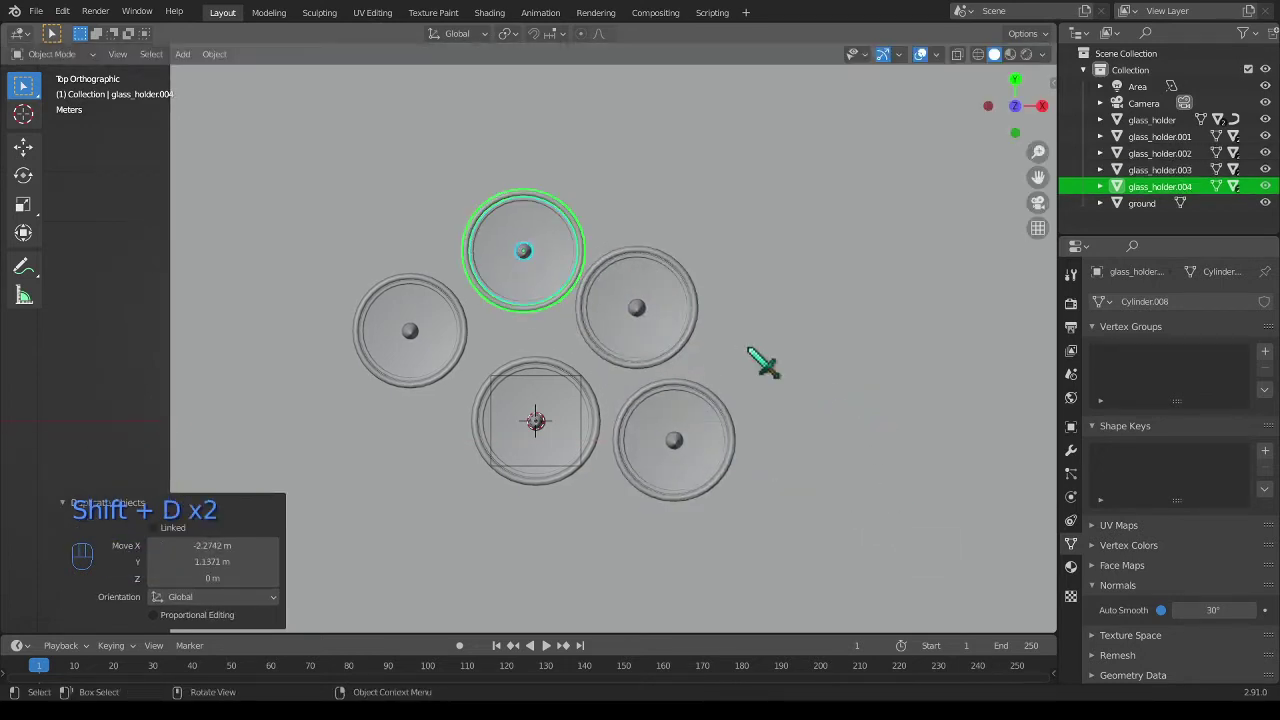
Rotate the newest candle copy about 92.8° around the global Z axis
key("r")
key("z")
left_click(565, 131)
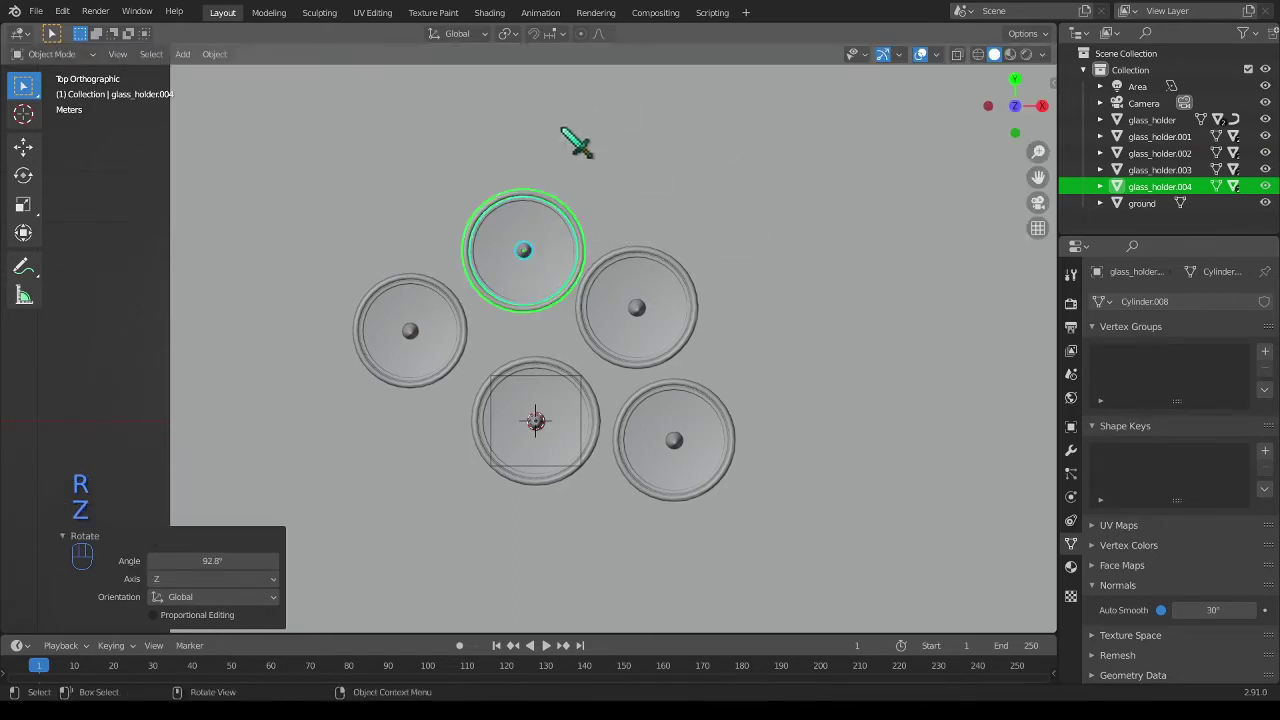
Rotate the flame of the first candle copy clockwise around the global Z axis
left_click(408, 331)
key("r")
key("z")
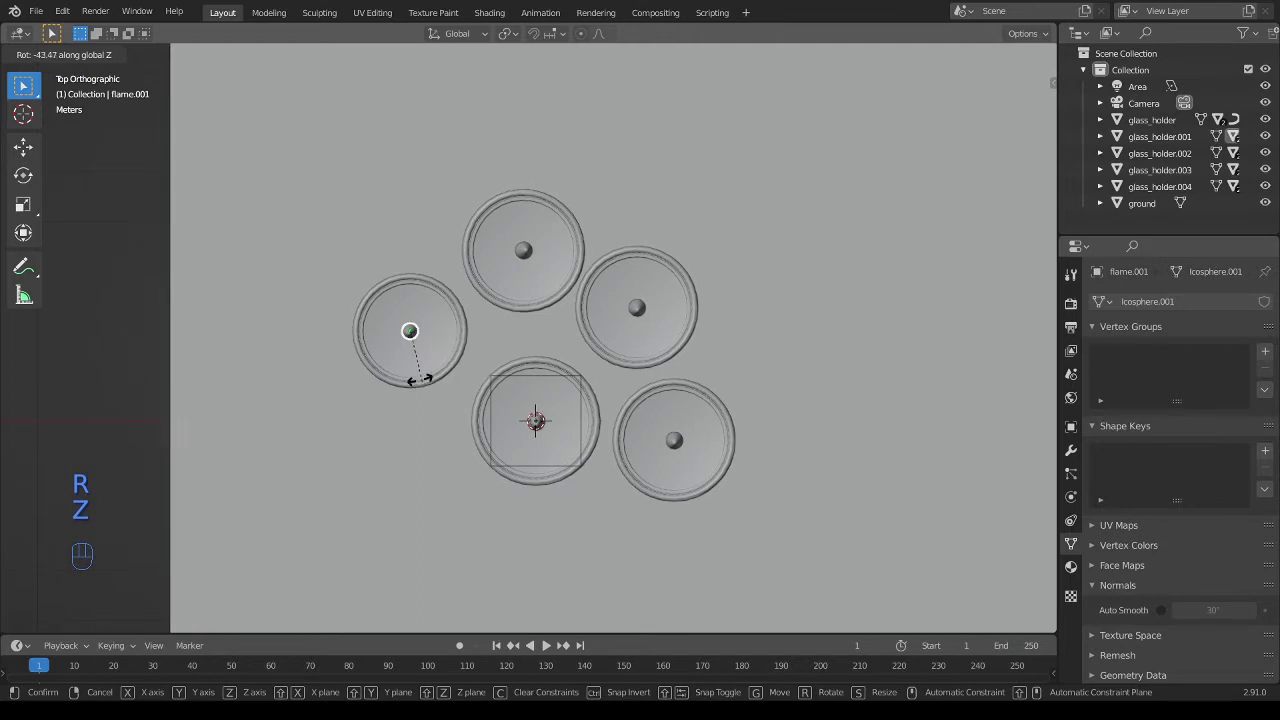
left_click(414, 380)
Rotate the third copy's flame about 52.7° around the global Z axis, and select the second copy's flame
left_click(637, 308)
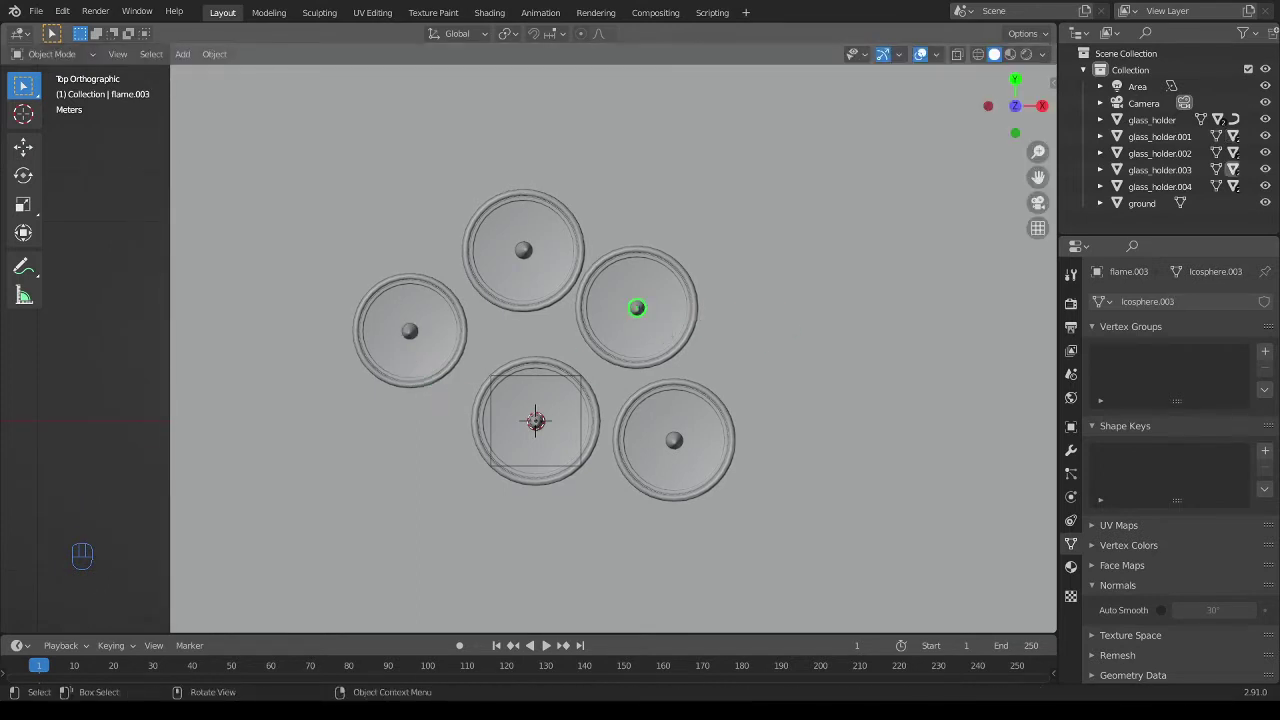
key("r")
key("z")
left_click(650, 222)
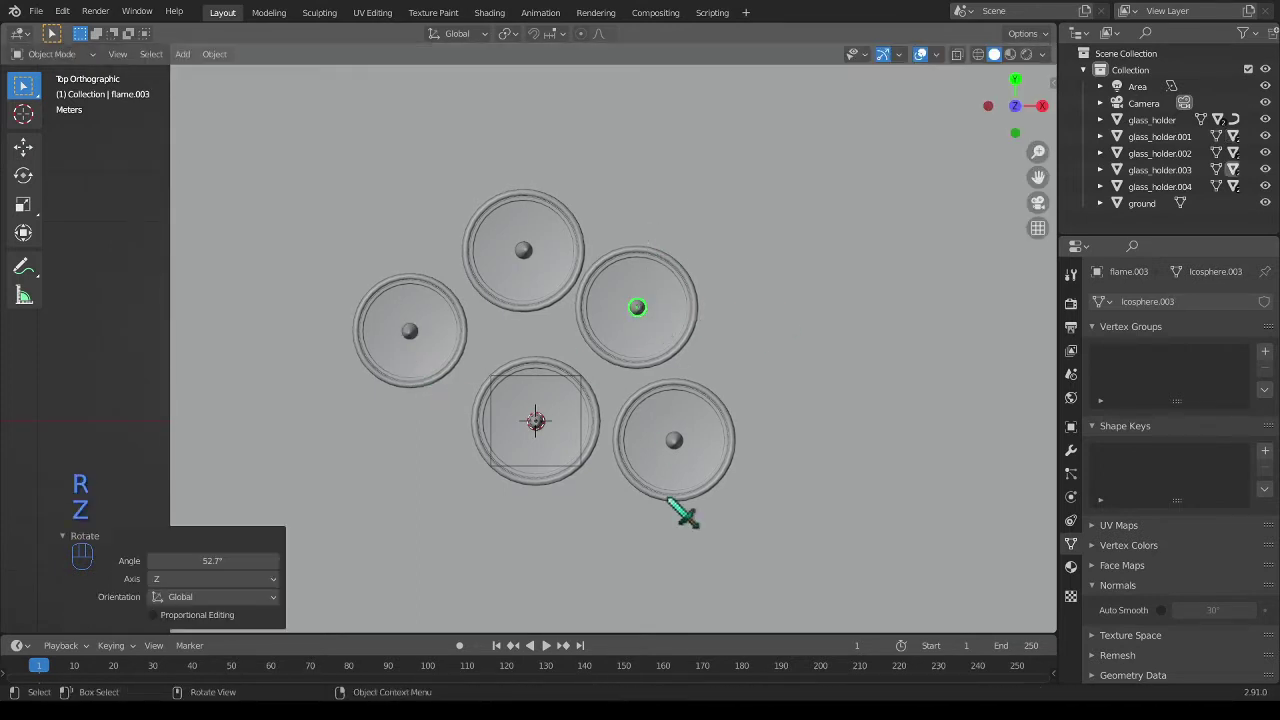
left_click(675, 441)
key("r")
key("x")
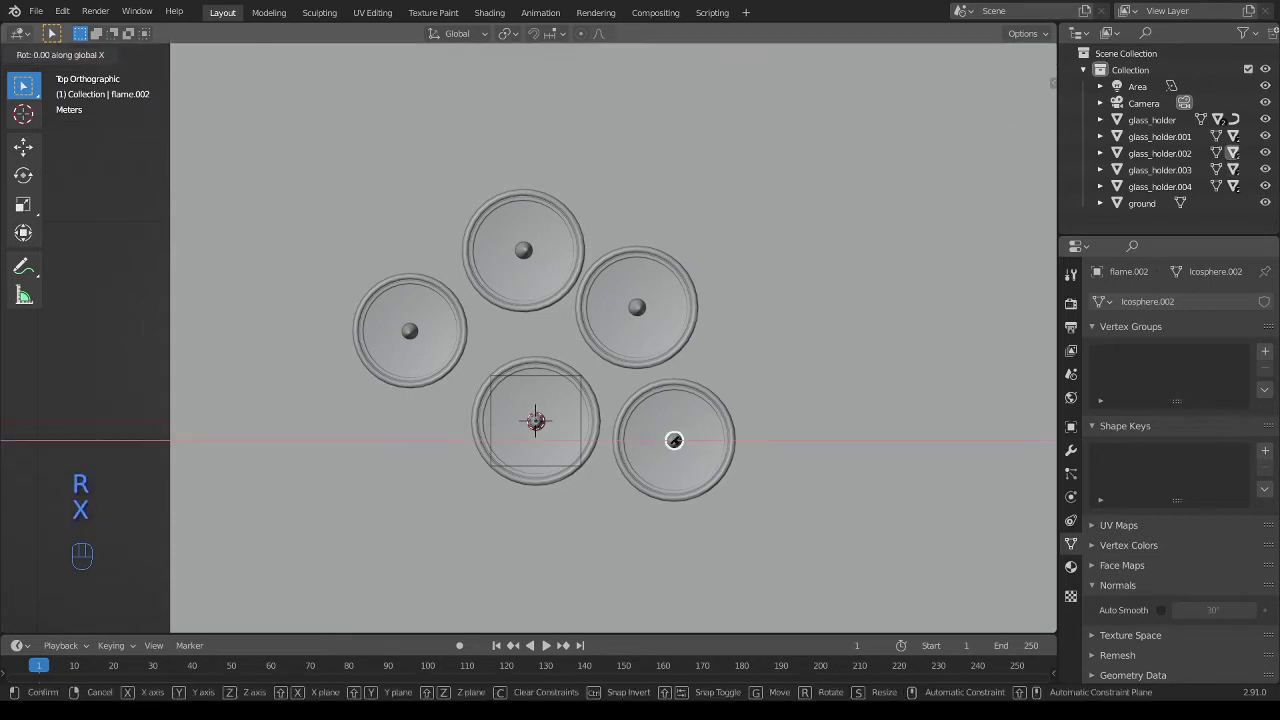
left_click(672, 433)
key("ctrl+z")
Rotate the second copy's flame about 50.4° around global Z, and adjust its tilt around its local X axis
key("r")
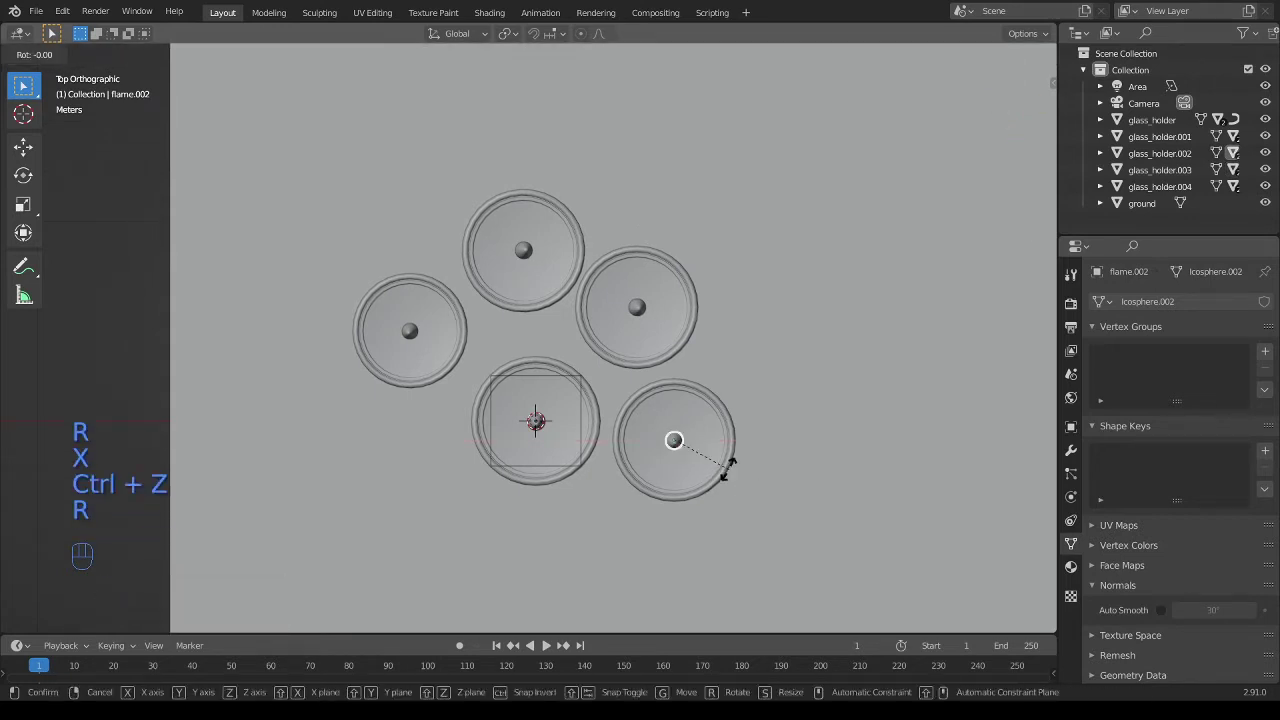
key("z")
left_click(757, 415)
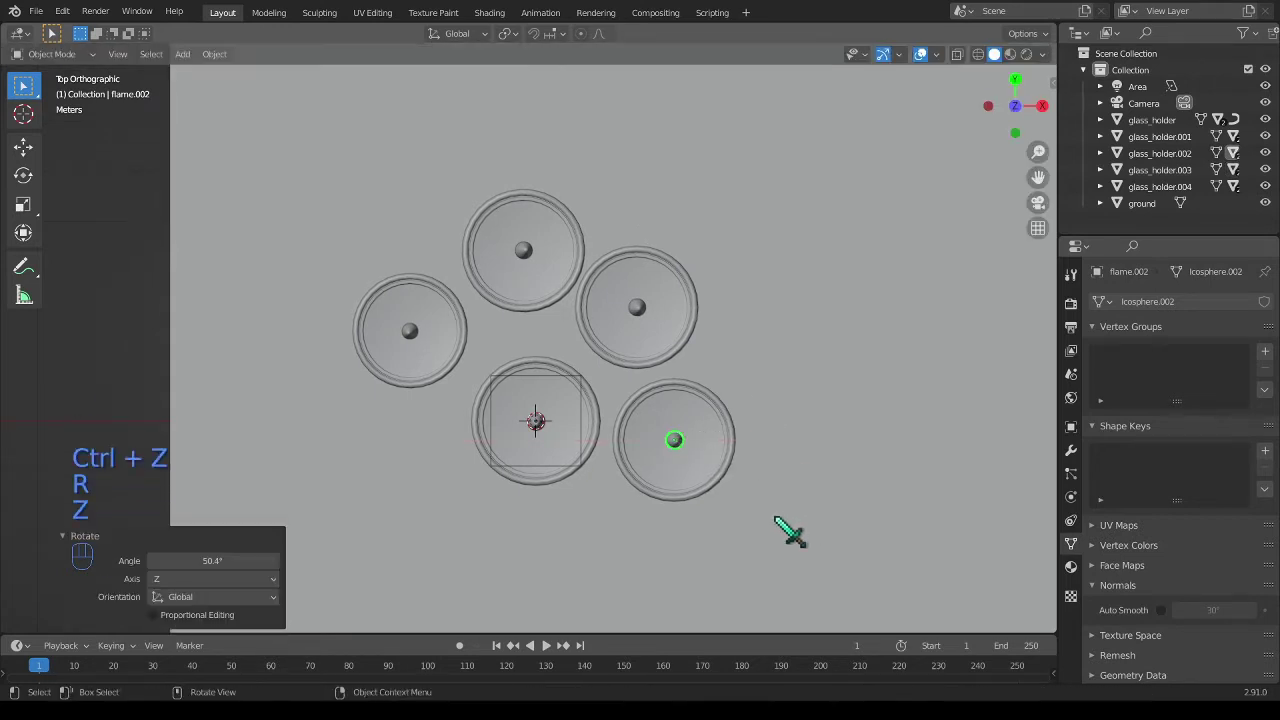
key("r")
key("x")
key("x")
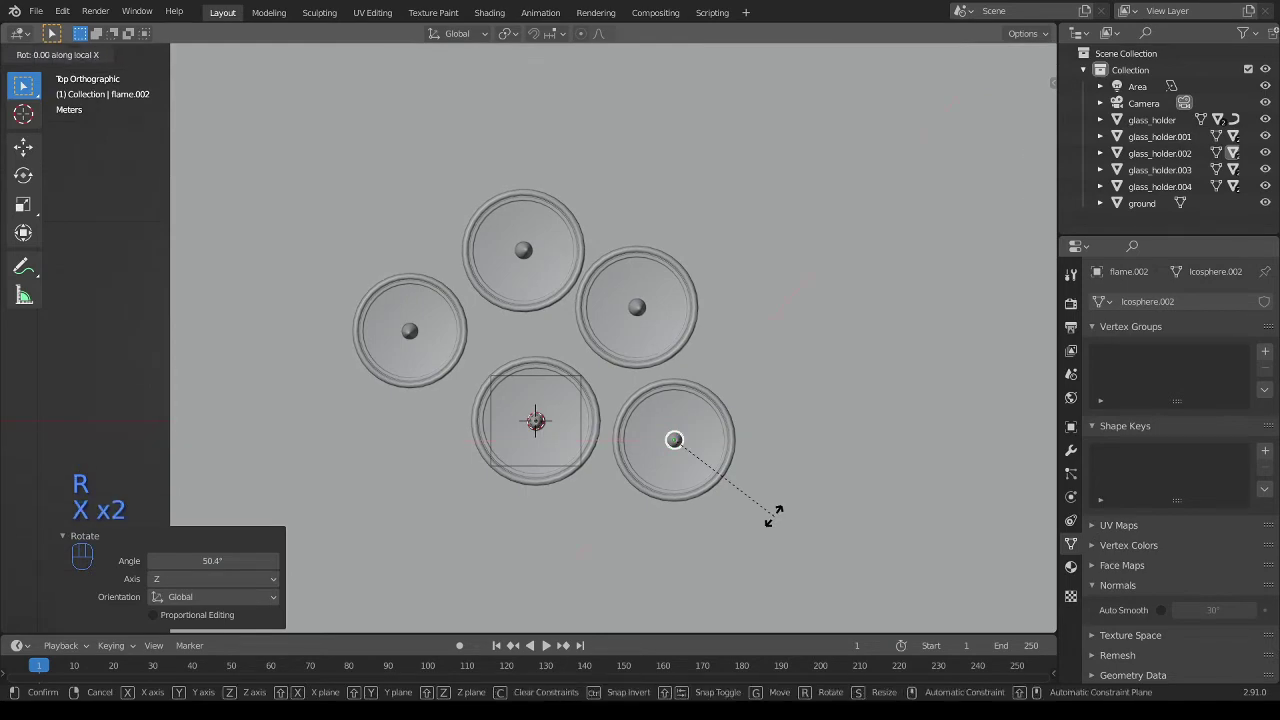
left_click(775, 520)
Tilt the original candle's flame about 2.4° around the global X axis
middle_click_drag(666, 523, 677, 374)
scroll(603, 417, "up", 4)
left_click(654, 250)
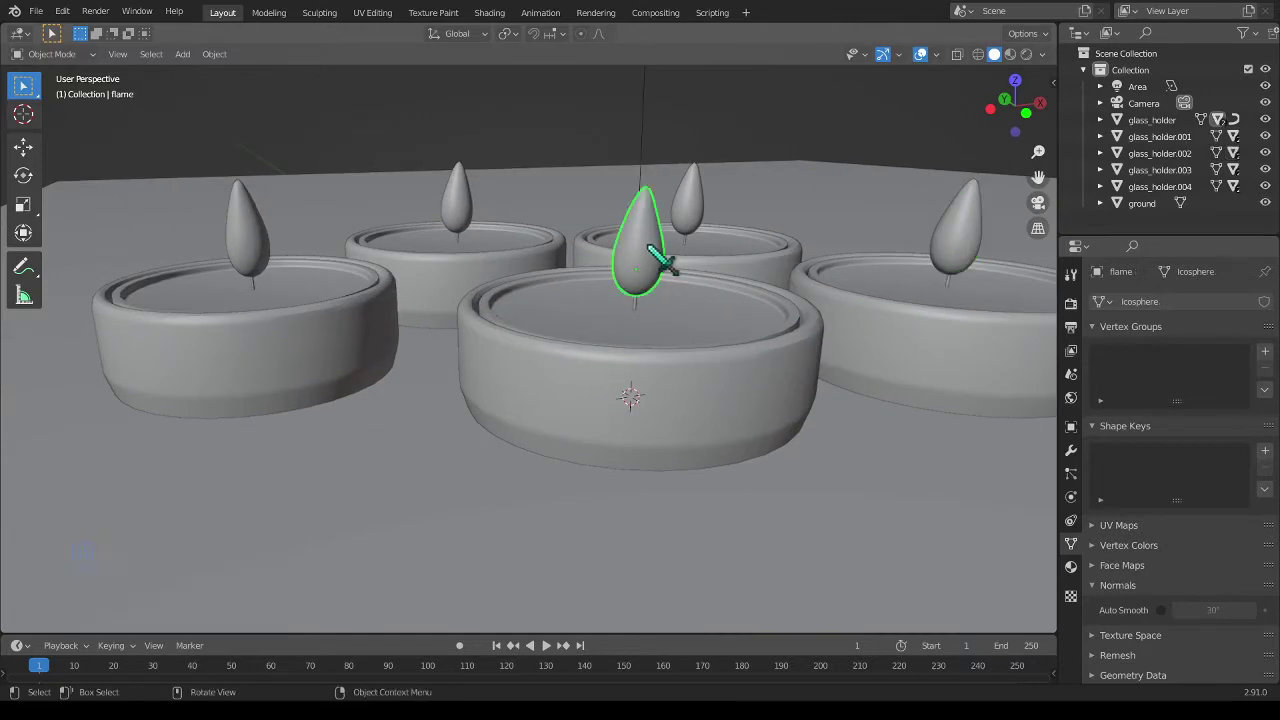
middle_click_drag(654, 251, 708, 372)
key("r")
key("x")
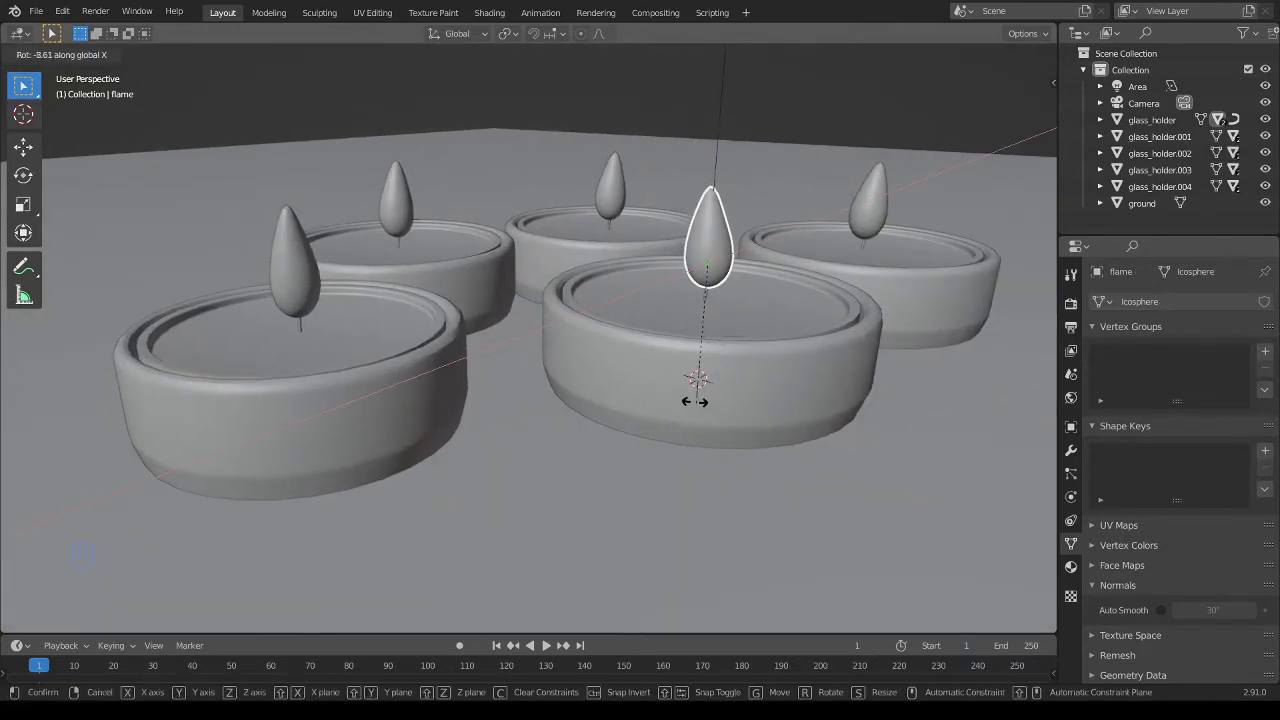
left_click(682, 372)
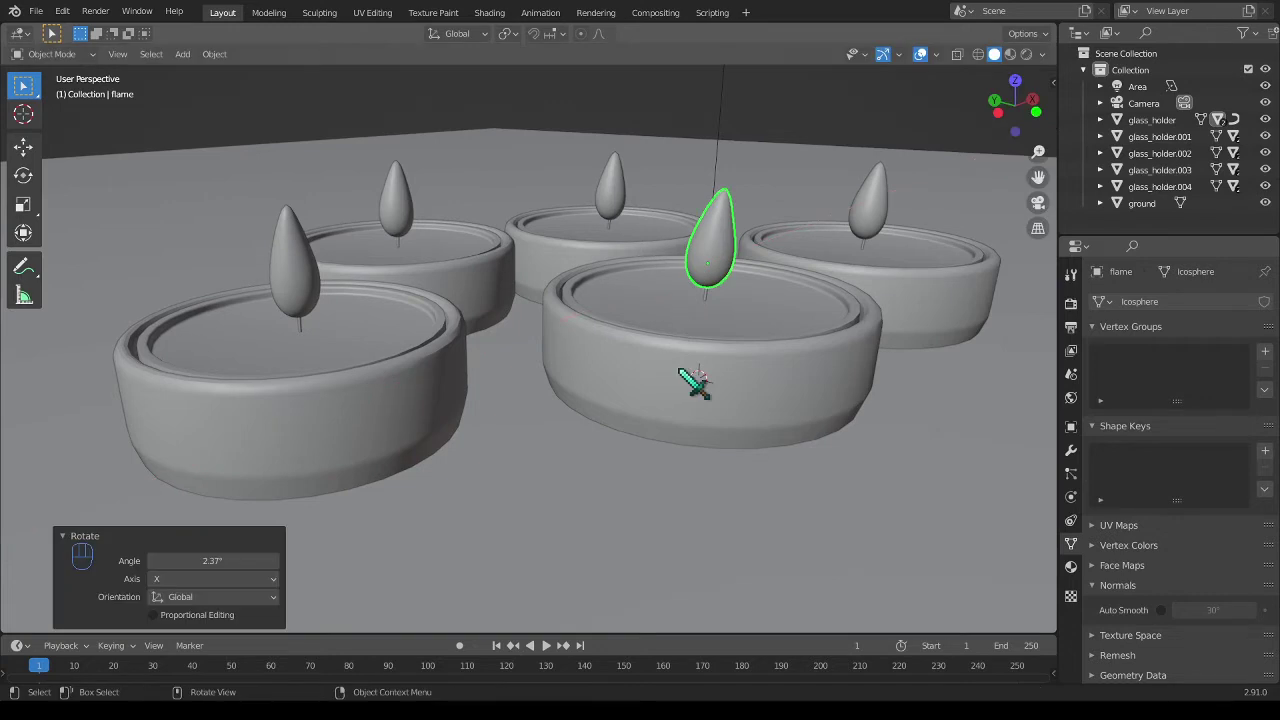
Trackball-rotate the original candle's flame by about -9.7° and 9.2°, and lower it slightly along global Z toward the wick
key("r")
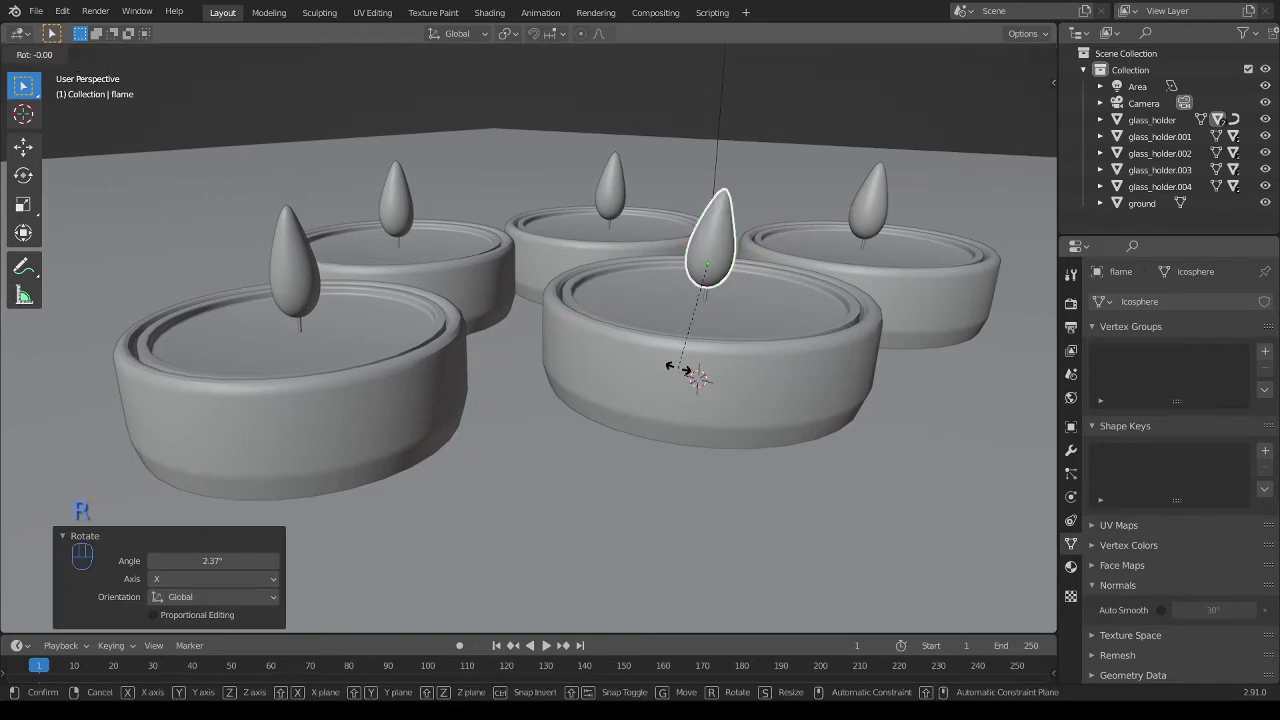
key("r")
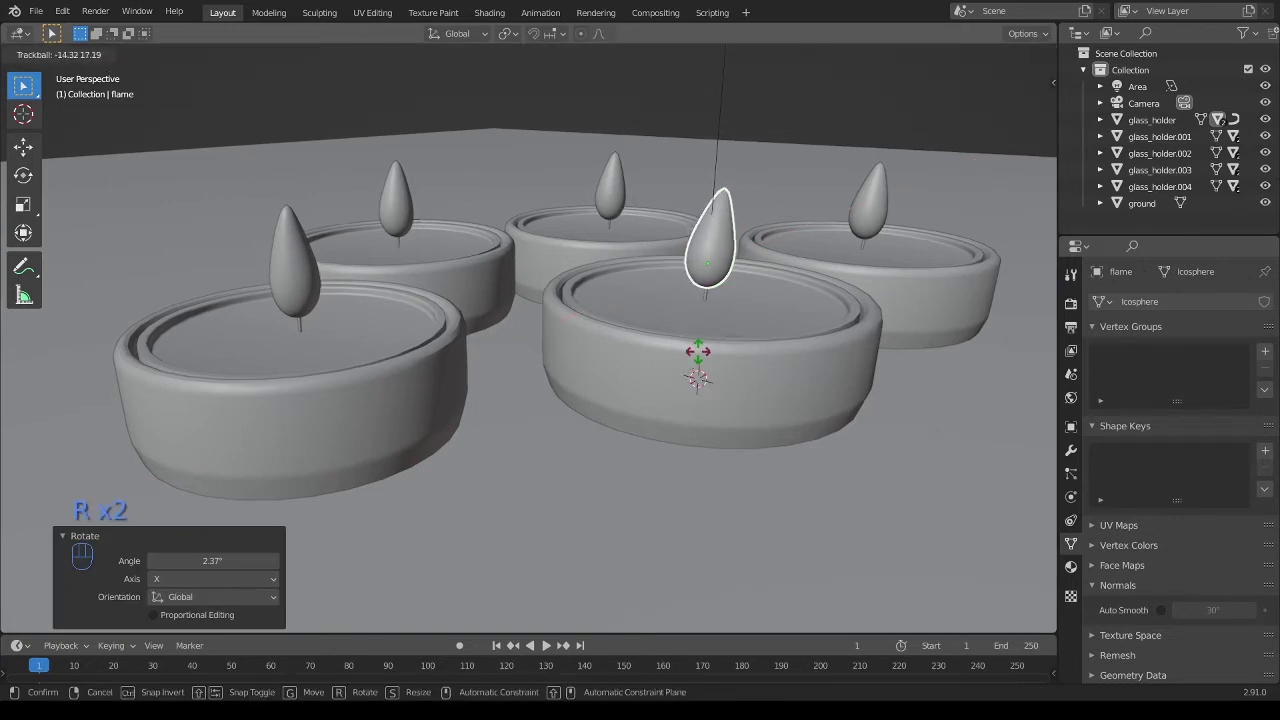
left_click(688, 357)
middle_click_drag(749, 374, 630, 370)
key("g")
key("z")
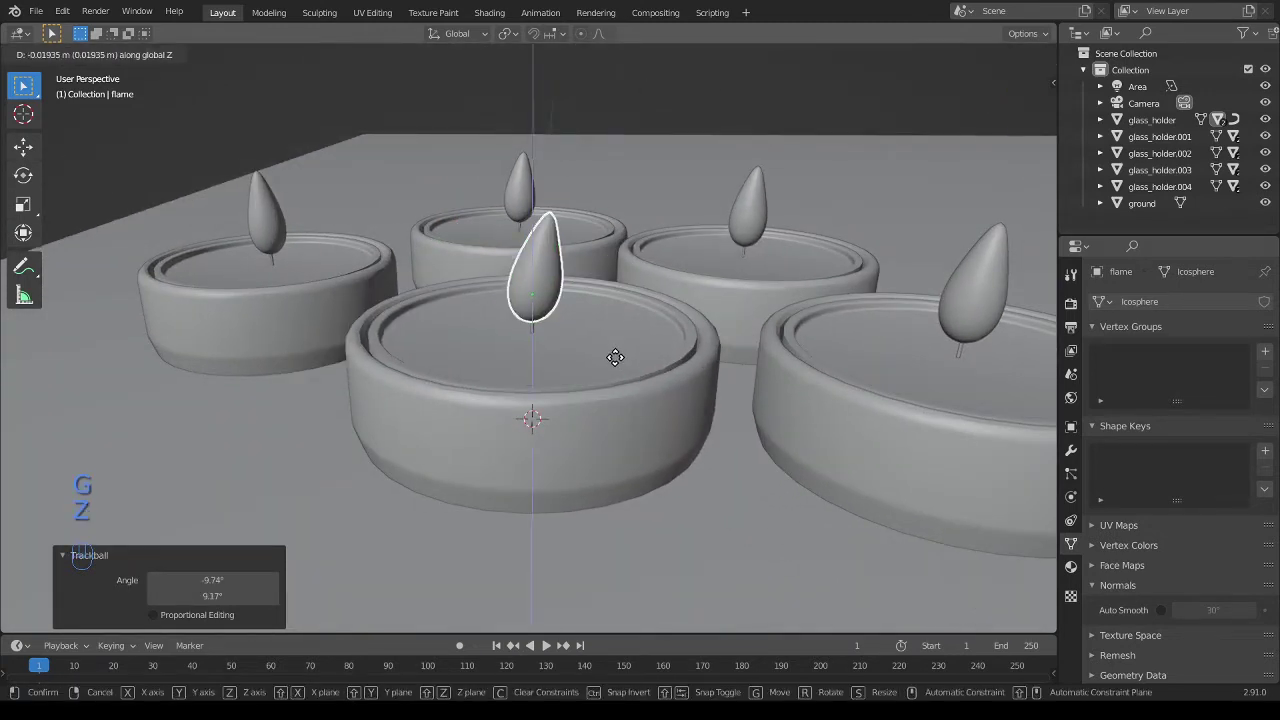
left_click(645, 356)
Lower the third copy's flame about 0.032 m along global Z, and trackball-rotate it by about -9.7° and -7.5°
left_click(750, 222)
key("g")
key("z")
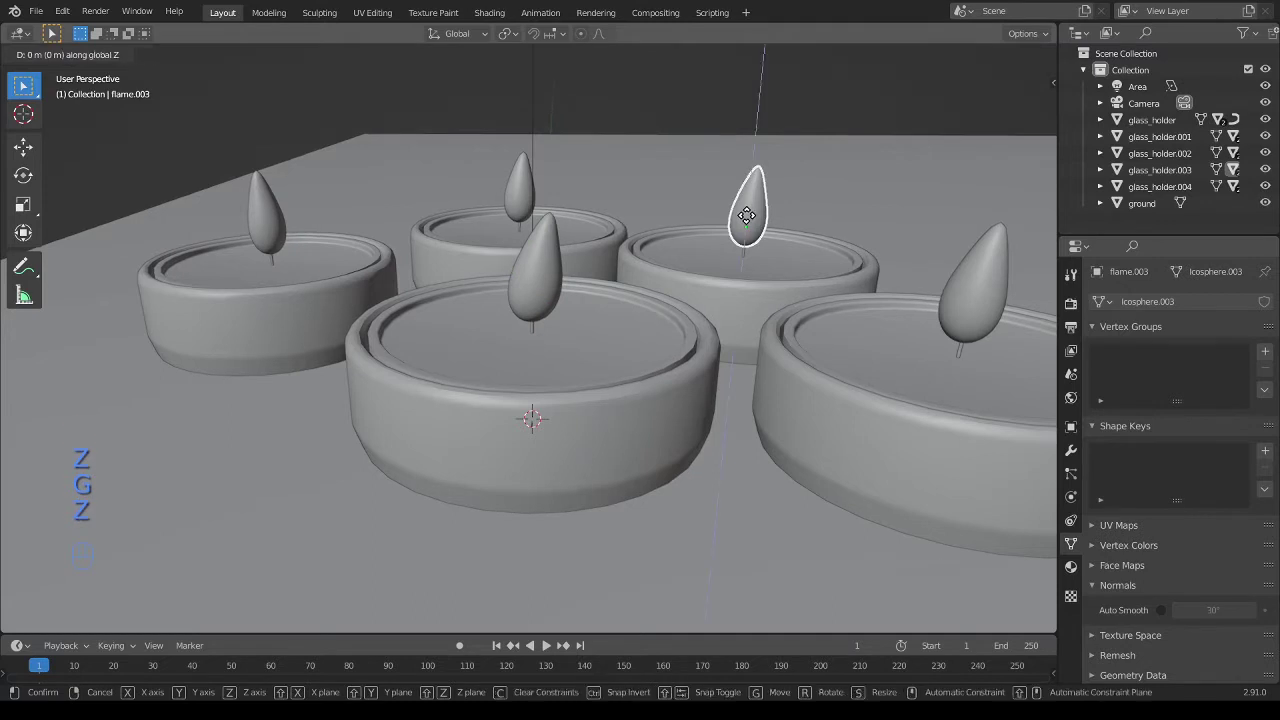
left_click(752, 226)
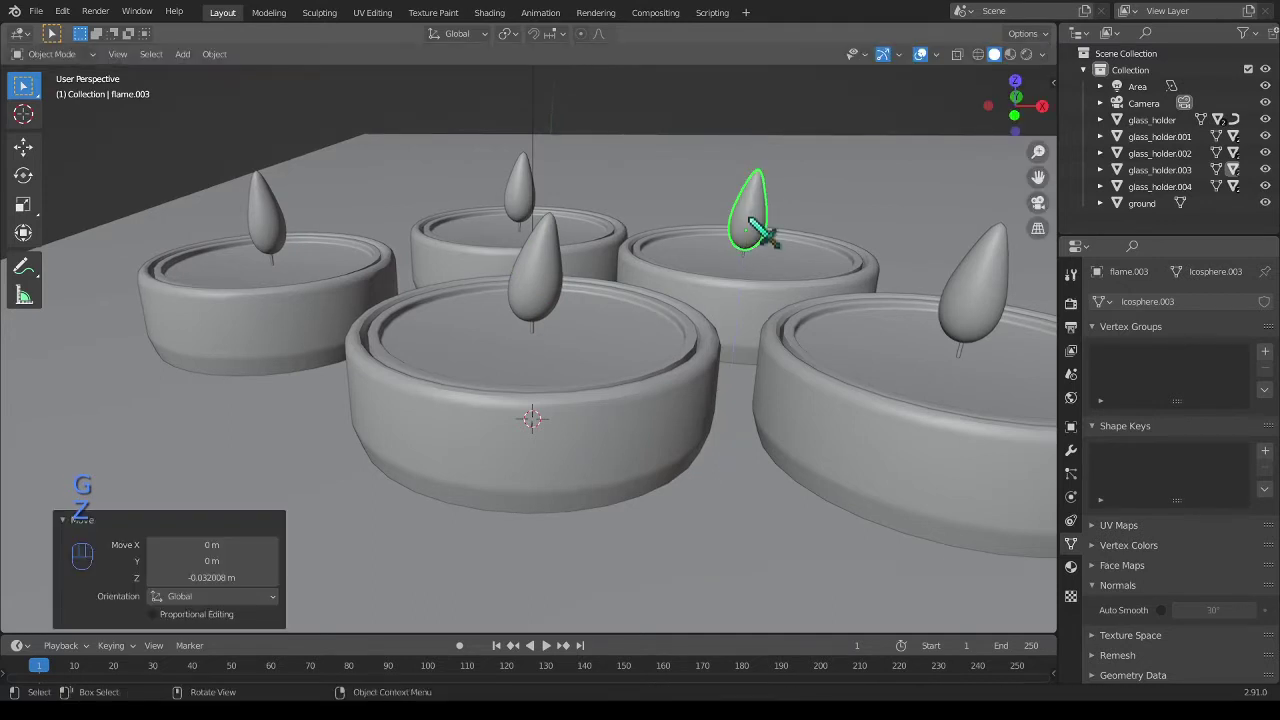
key("r")
key("r")
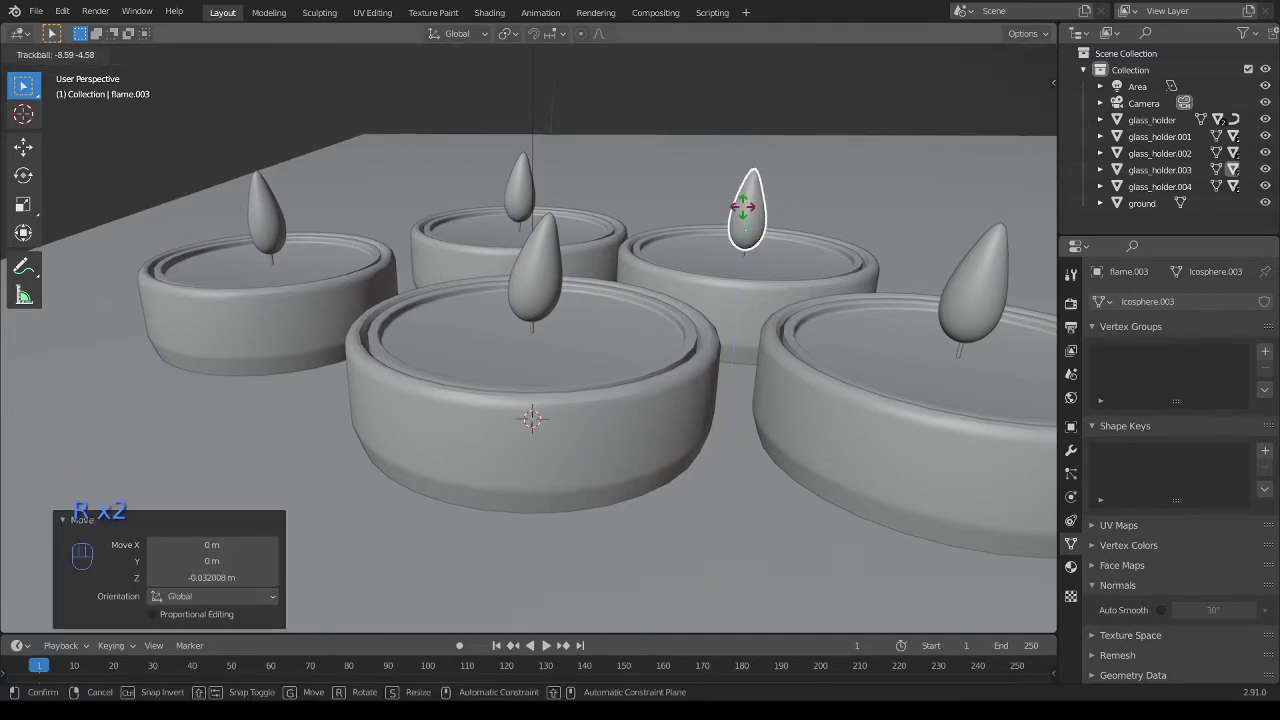
left_click(740, 205)
Lower the second copy's flame about 0.027 m along global Z, and trackball-rotate it by about -9.7° and -5.7°
middle_click_drag(829, 400, 666, 343)
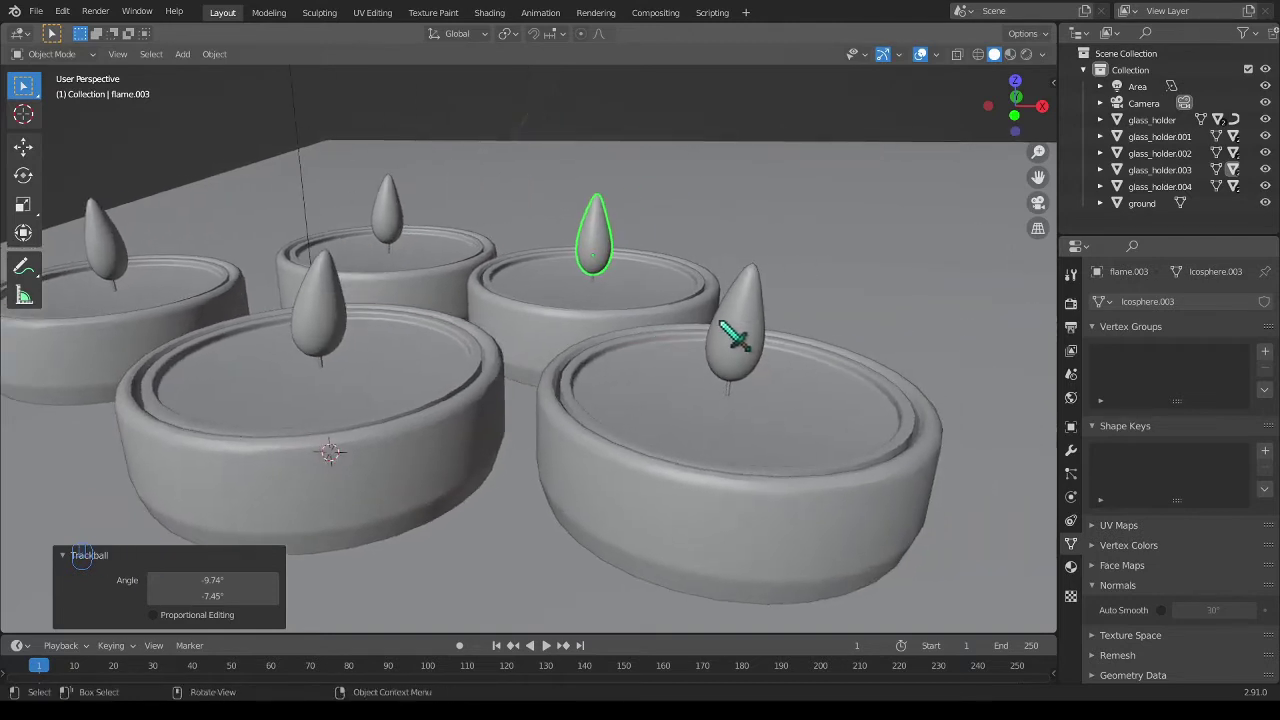
left_click(735, 338)
key("g")
key("z")
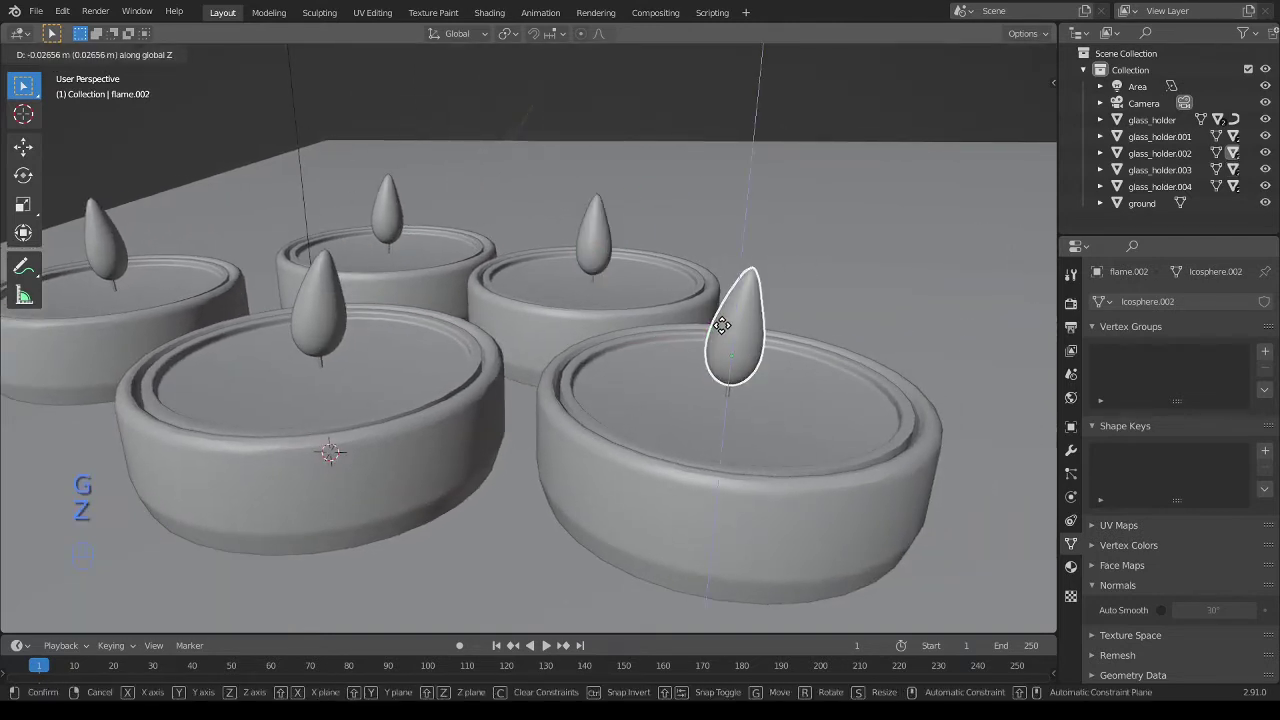
left_click(738, 342)
key("r")
key("r")
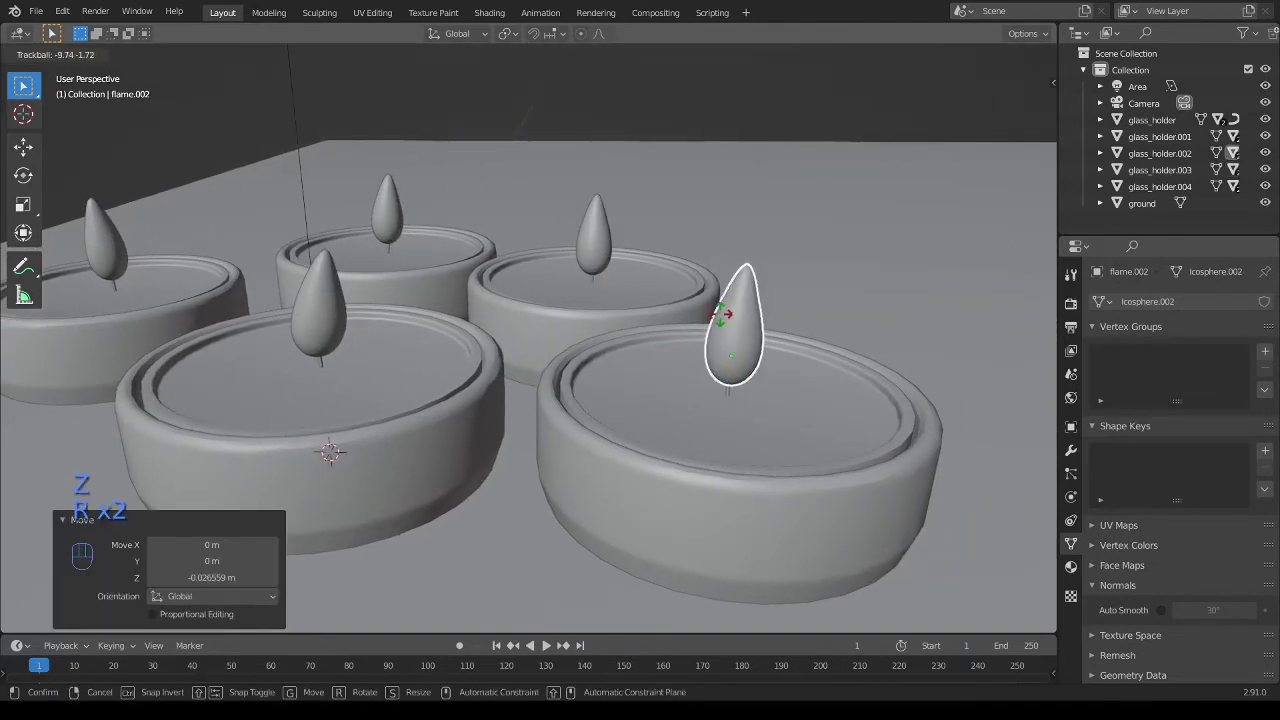
left_click(716, 315)
Lower the first copy's flame about 0.043 m along global Z, and tilt it slightly with a trackball rotation
mouse_move(716, 315)
middle_mouse_down()
mouse_move(580, 357)
mouse_move(714, 337)
middle_mouse_up()
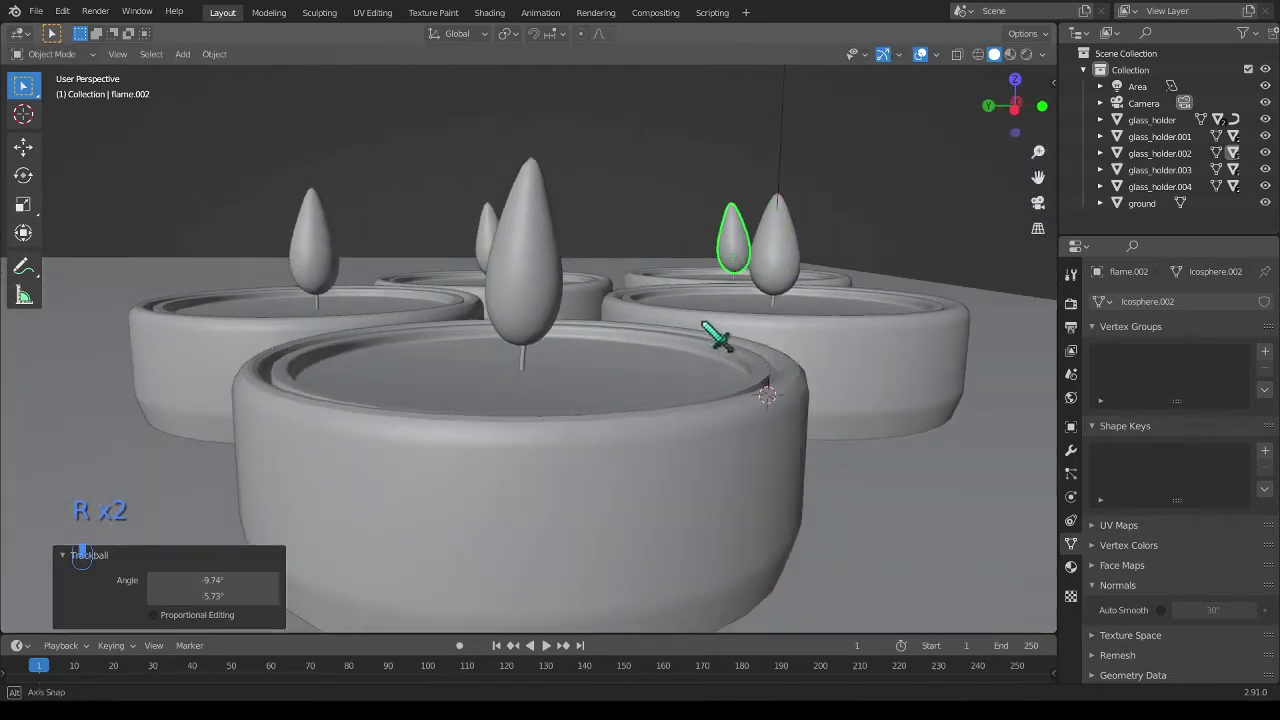
left_click(521, 284)
key("g")
key("z")
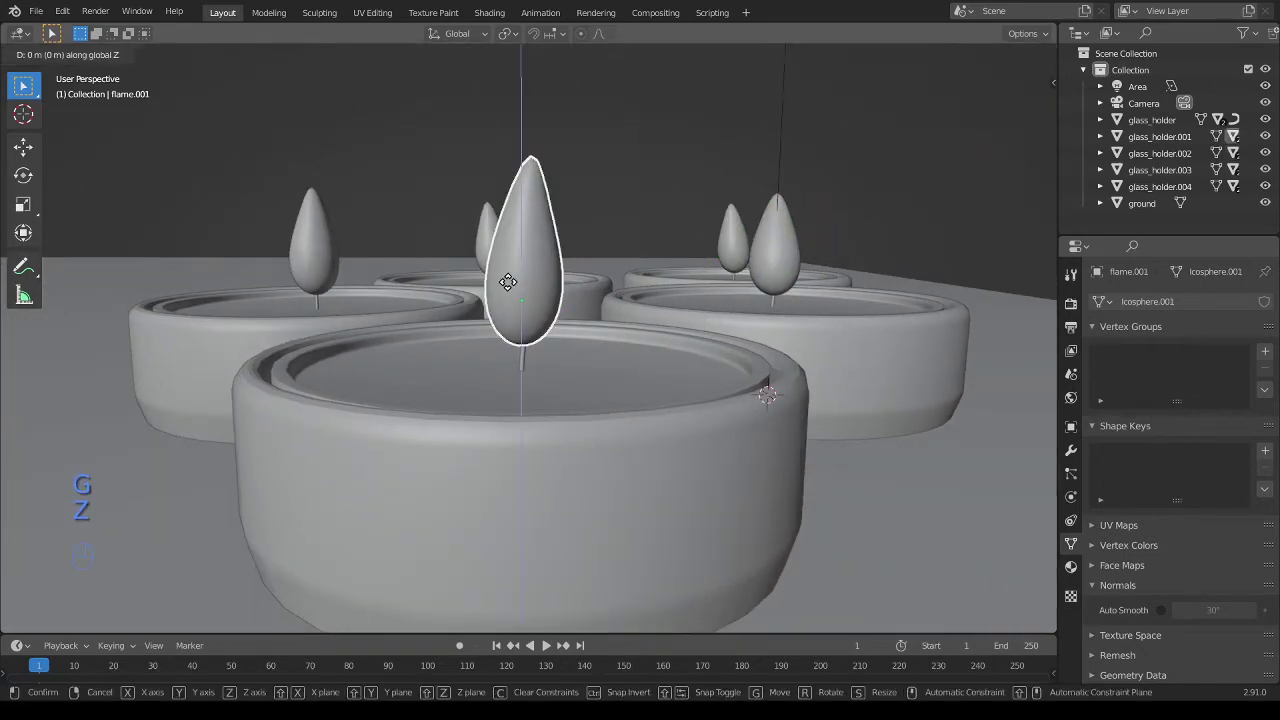
left_click(512, 290)
key("r")
key("r")
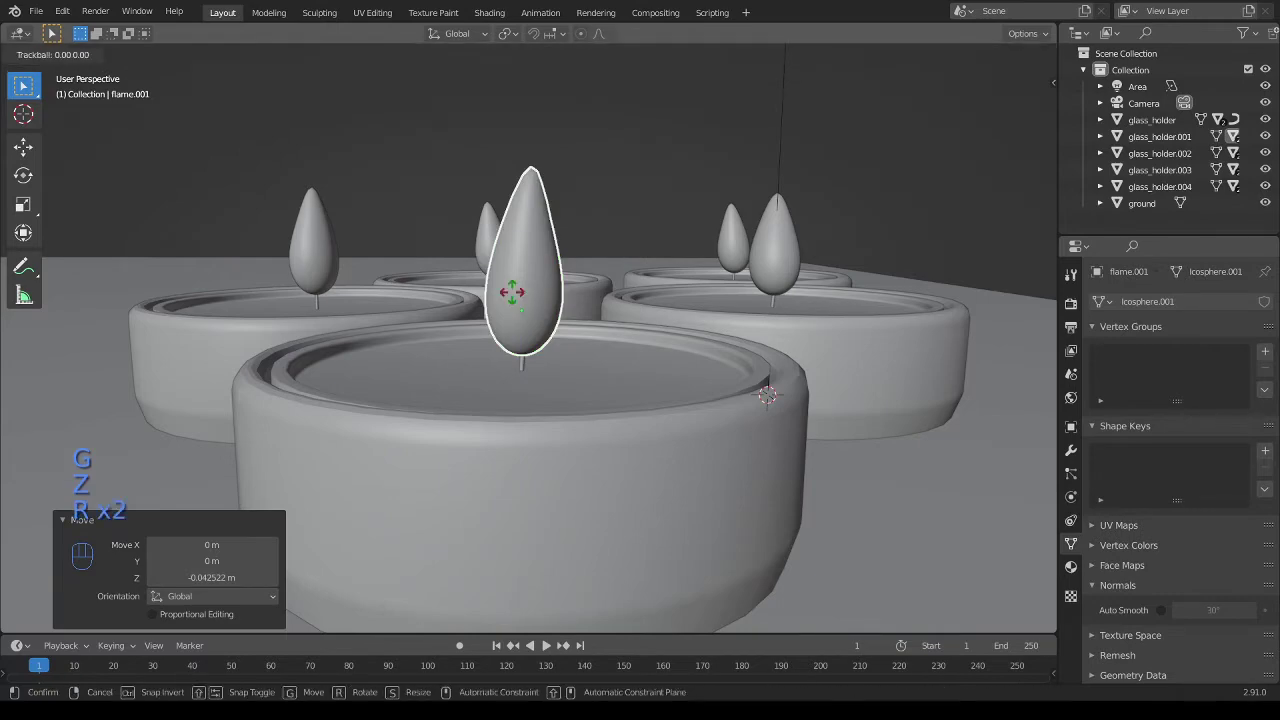
left_click(516, 292)
Trackball-rotate the fourth copy's flame by about -11.5° and -10.3°
left_click(328, 255)
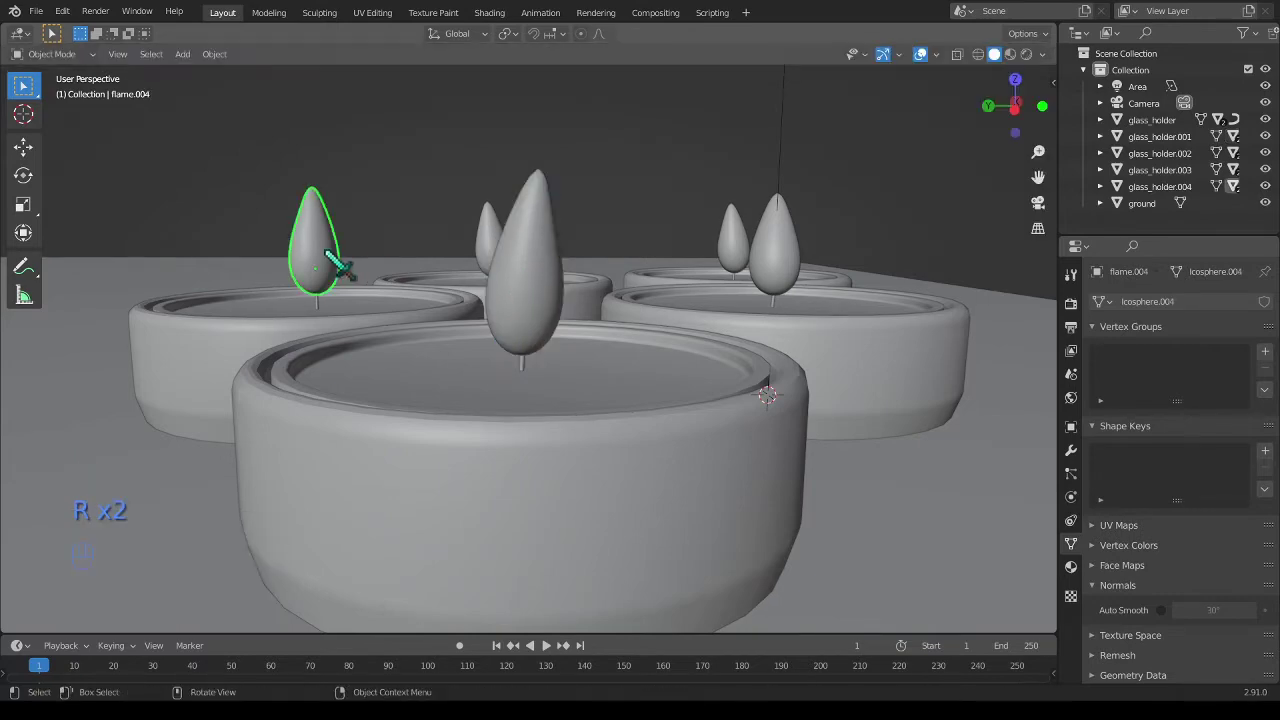
key("r")
key("r")
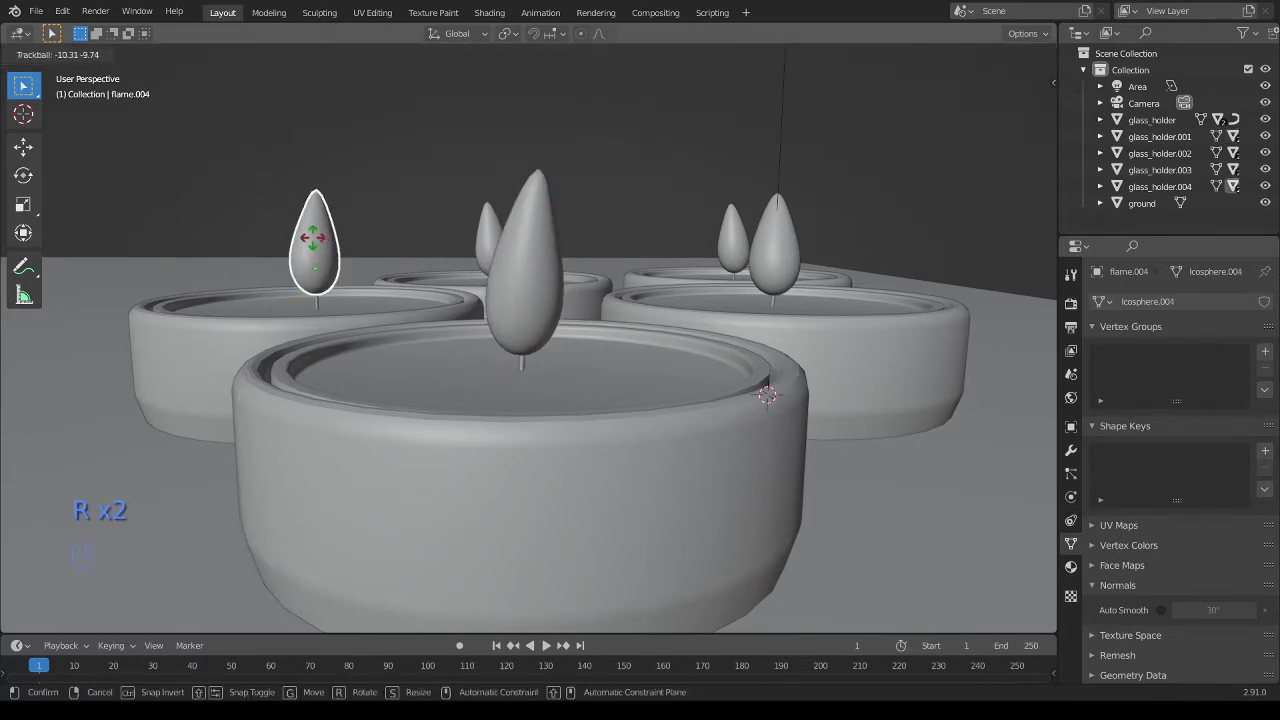
left_click(551, 360)
Select the fourth copy's flame, candle, glass holder and wick together
mouse_move(551, 360)
middle_mouse_down()
mouse_move(426, 411)
mouse_move(517, 352)
mouse_move(555, 384)
middle_mouse_up()
scroll(517, 352, "down", 5)
left_click(1008, 90)
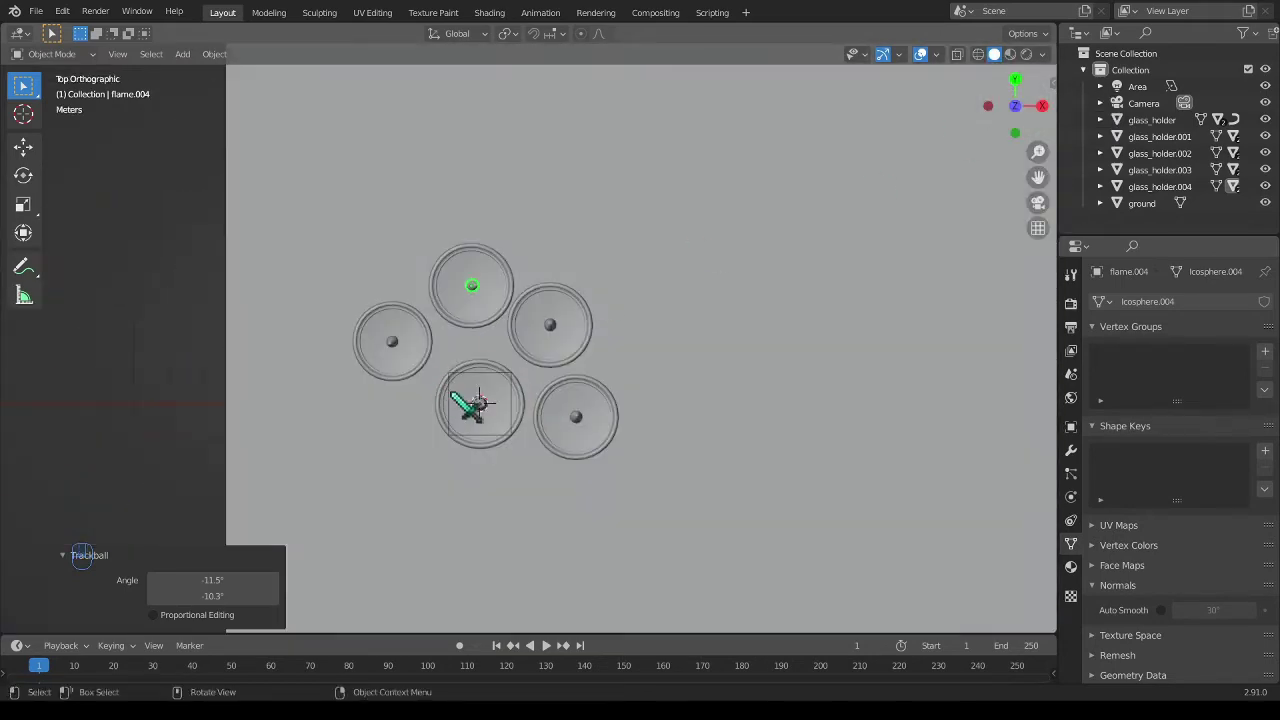
middle_click_drag(471, 408, 674, 343, "shift")
scroll(674, 343, "up", 4)
left_click(690, 158, "shift")
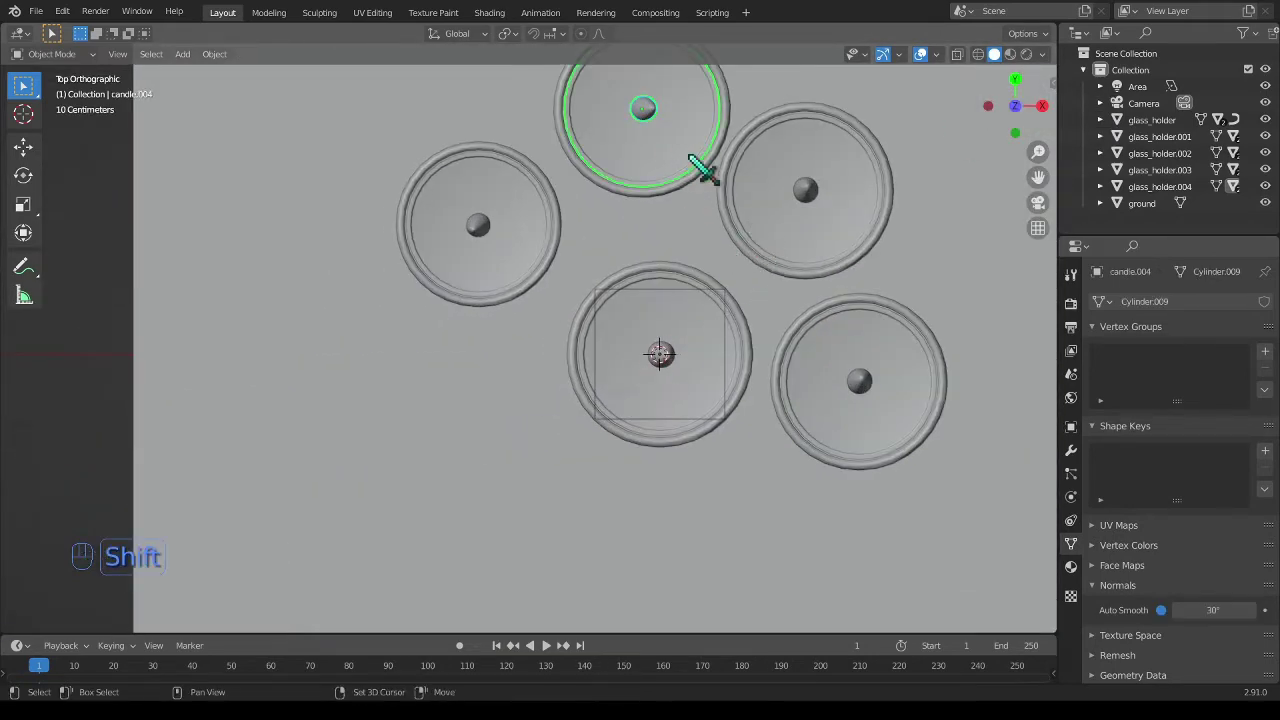
left_click(714, 174, "shift")
middle_click_drag(706, 177, 677, 206)
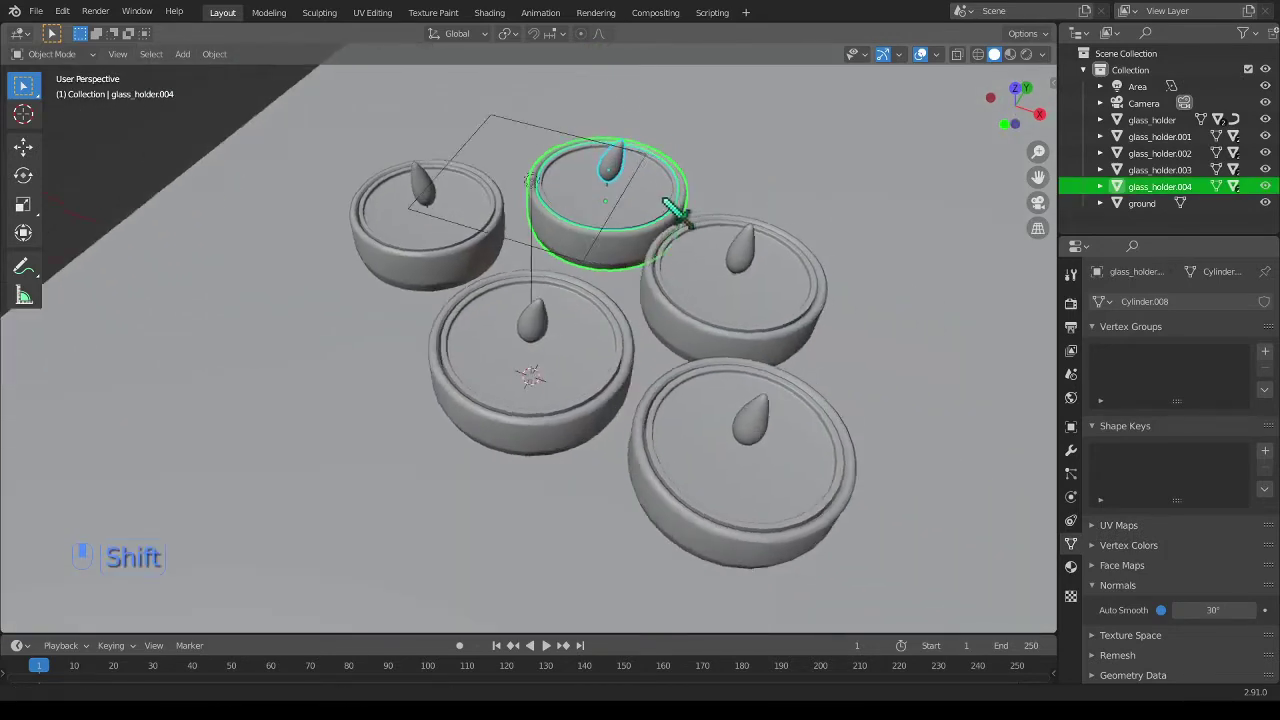
scroll(677, 206, "up", 5)
middle_click_drag(593, 199, 611, 139, "shift")
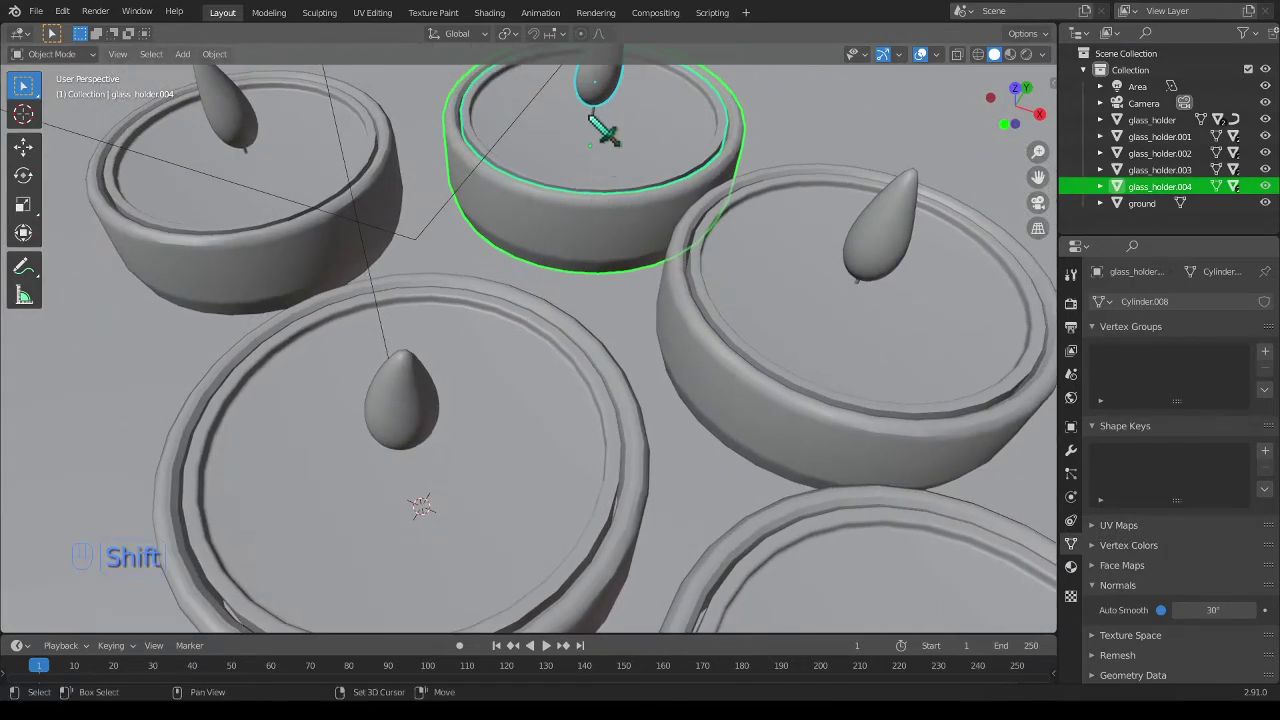
left_click(594, 112, "shift")
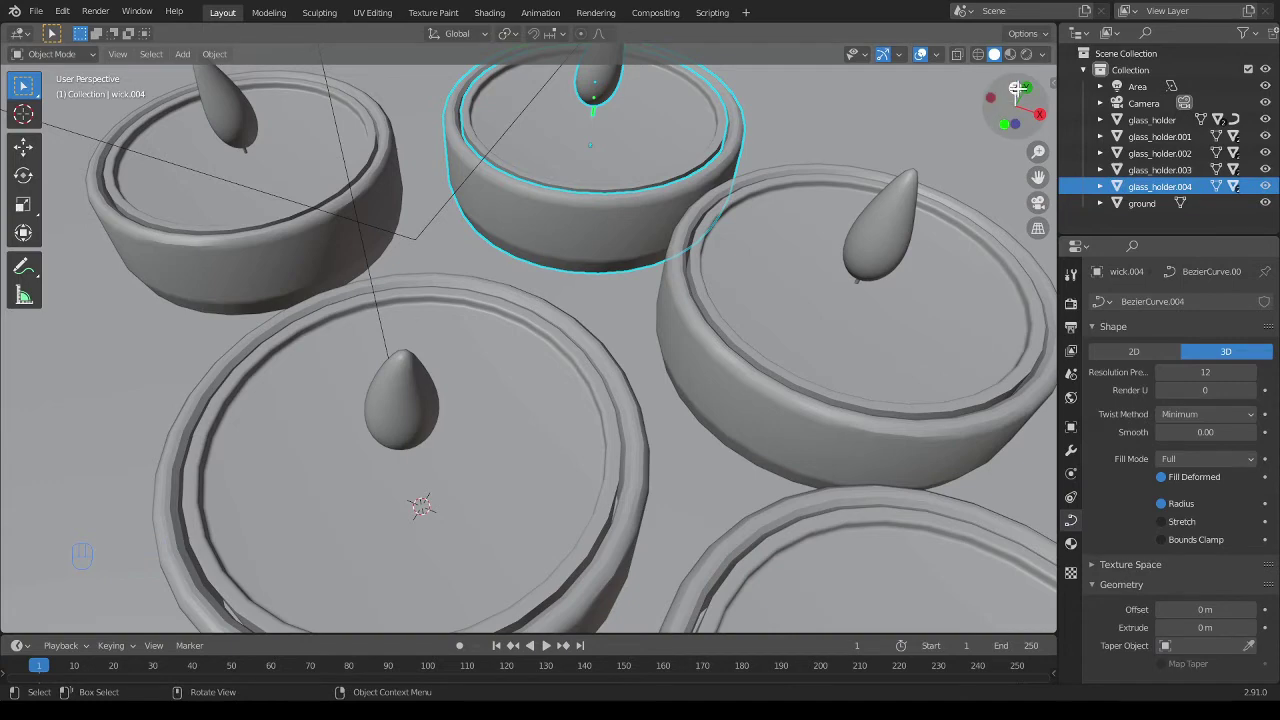
Duplicate the selected candle twice in top view, placing one copy at the group's lower left and one at its upper left
key("KP_7")
scroll(740, 457, "down", 5)
key("shift+d")
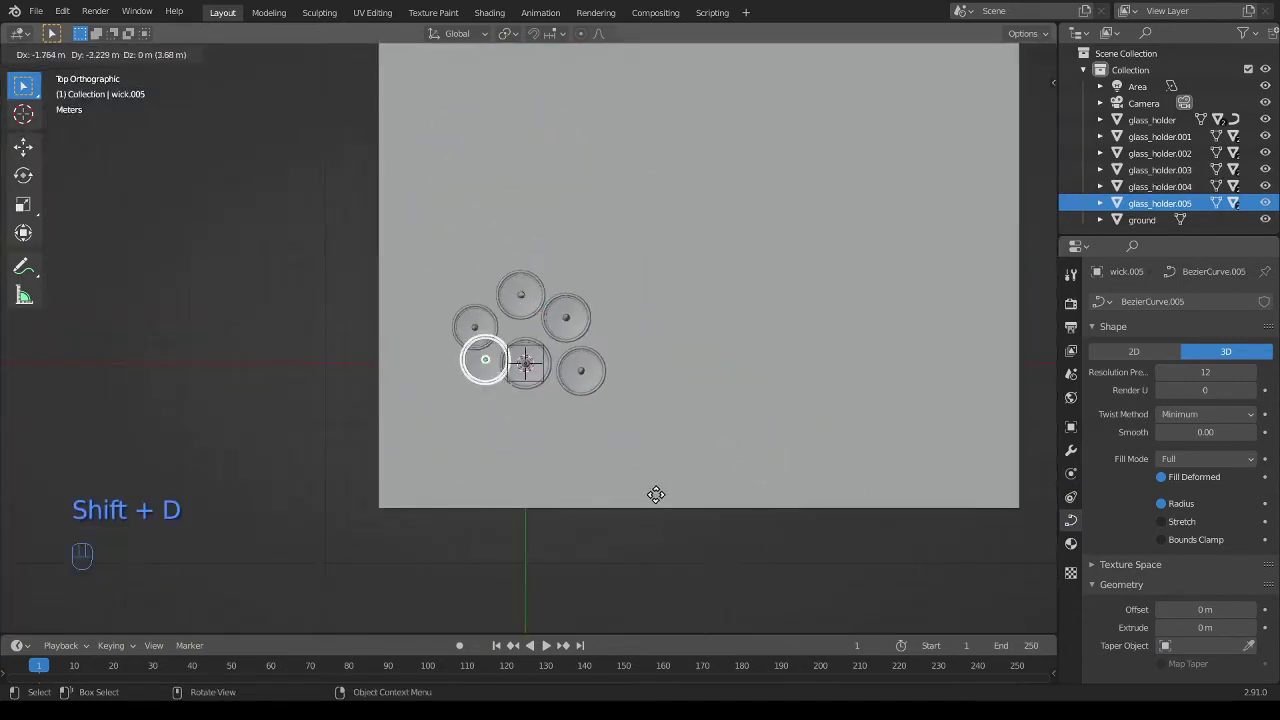
left_click(657, 523)
key("shift+d")
left_click(647, 395)
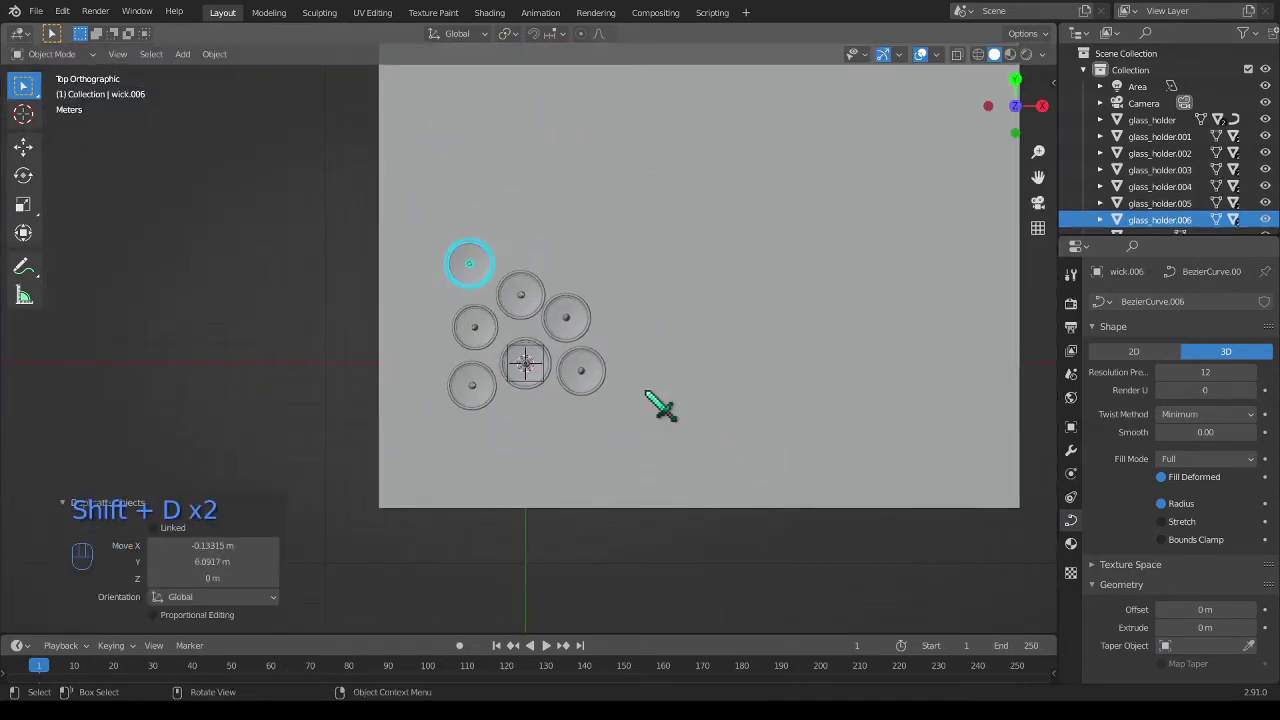
Make three more candle copies in top view, placing two side by side below the group and one at its upper right
key("shift+d")
left_click(697, 543)
key("shift+d")
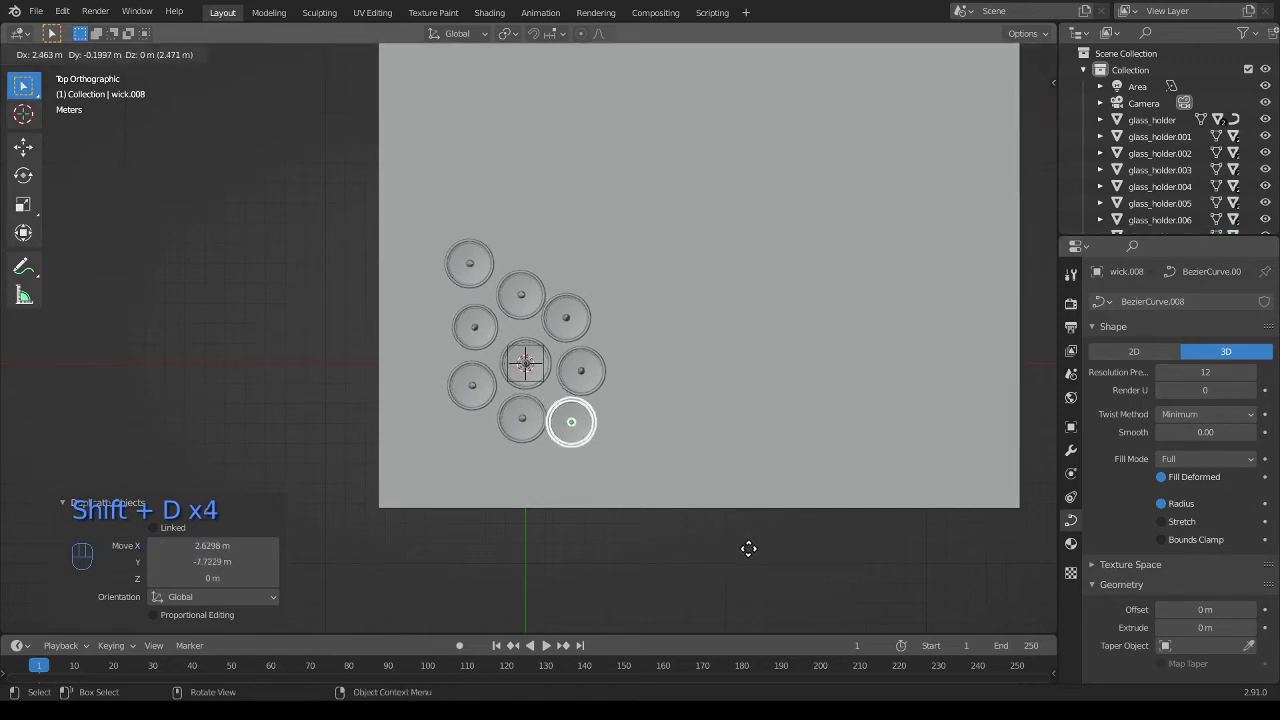
left_click(760, 553)
key("shift+d")
left_click(758, 391)
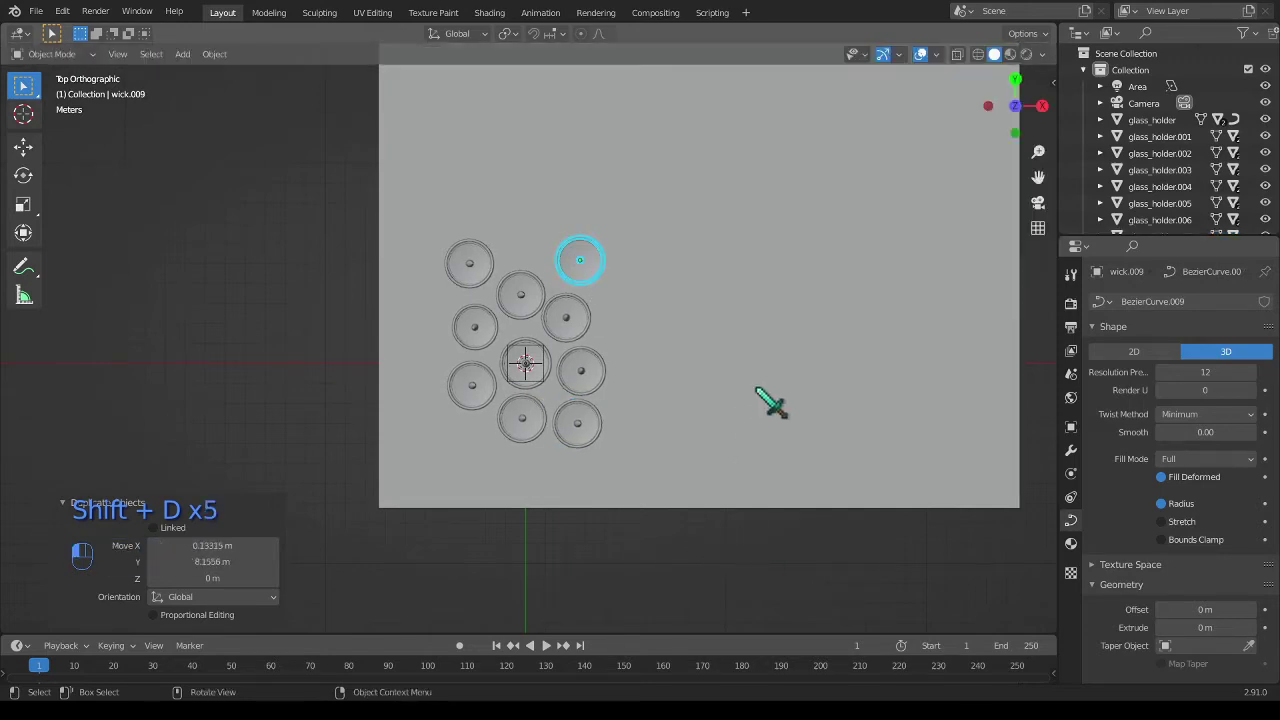
Duplicate the last candle in camera view and move the copy on the ground plane about 2.48 m in X and -2.34 m in Y
key("KP_0")
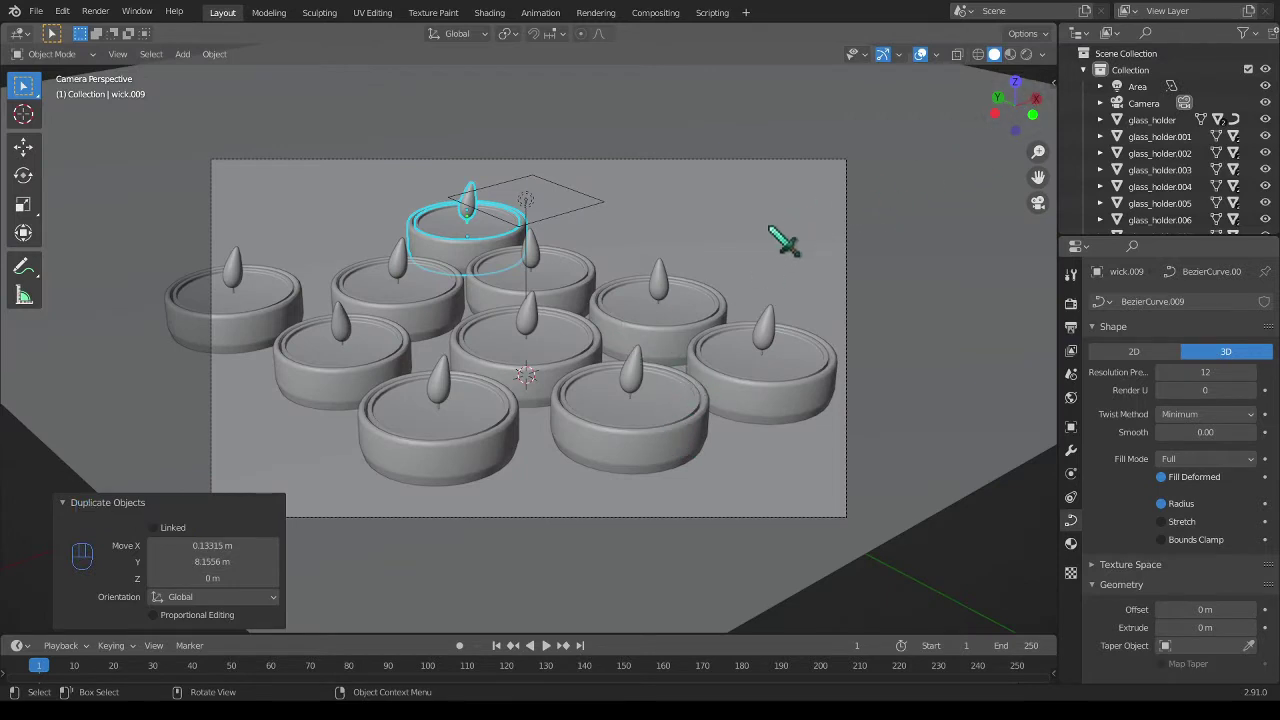
key("shift+d")
key("Escape")
key("g")
key("shift+z")
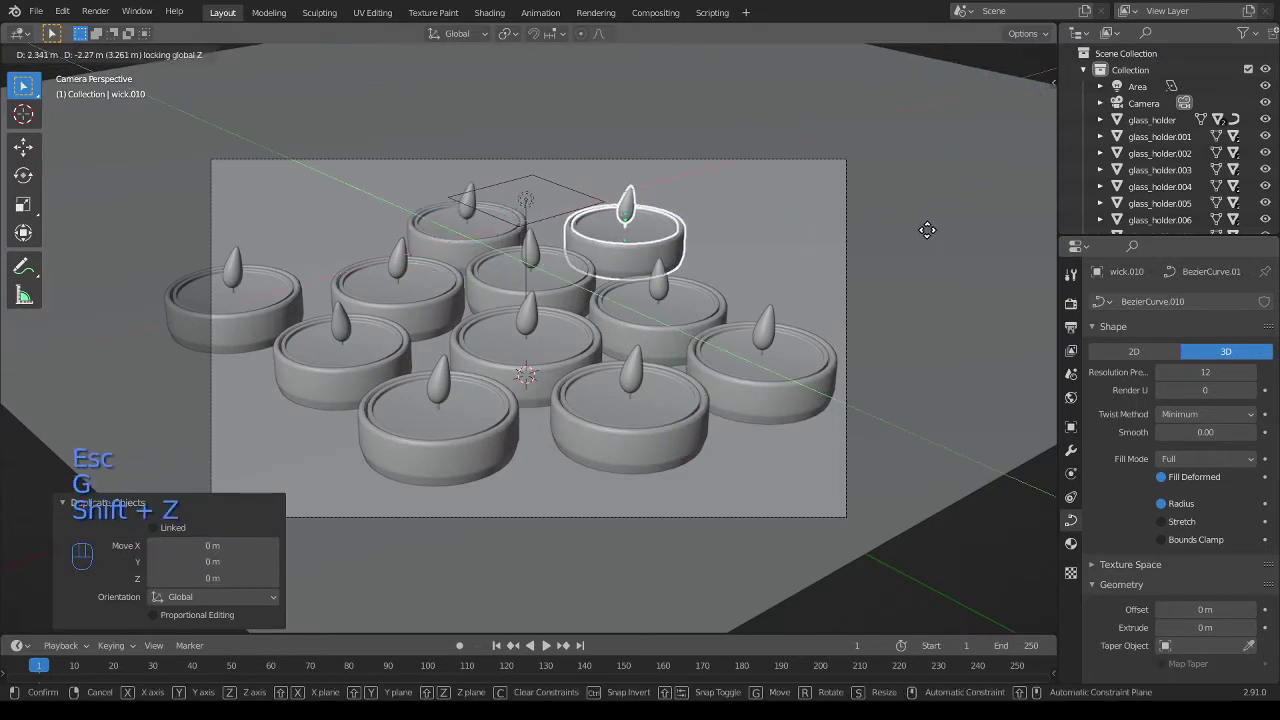
left_click(936, 232)
Duplicate that candle, move the copy about 0.88 m in X and -3.26 m in Y, and rotate it about 56° around global Z
key("shift+d")
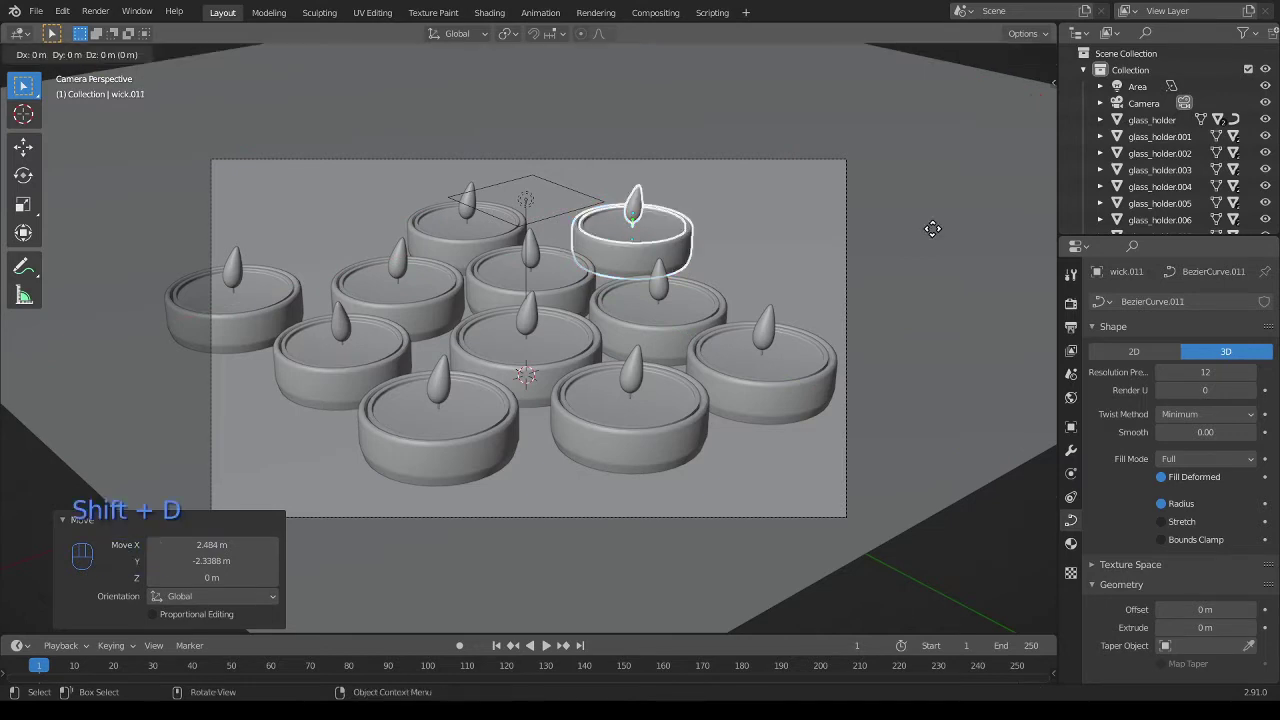
key("Escape")
key("g")
key("shift+z")
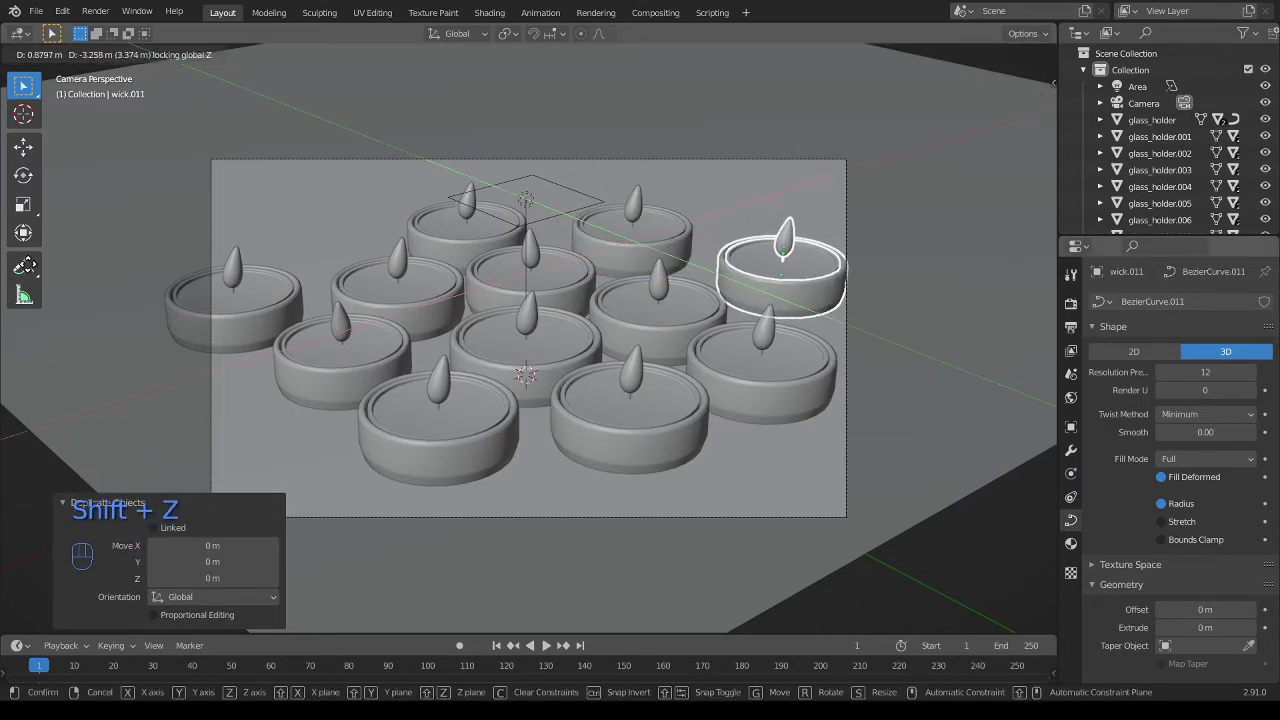
left_click(996, 170)
key("r")
key("z")
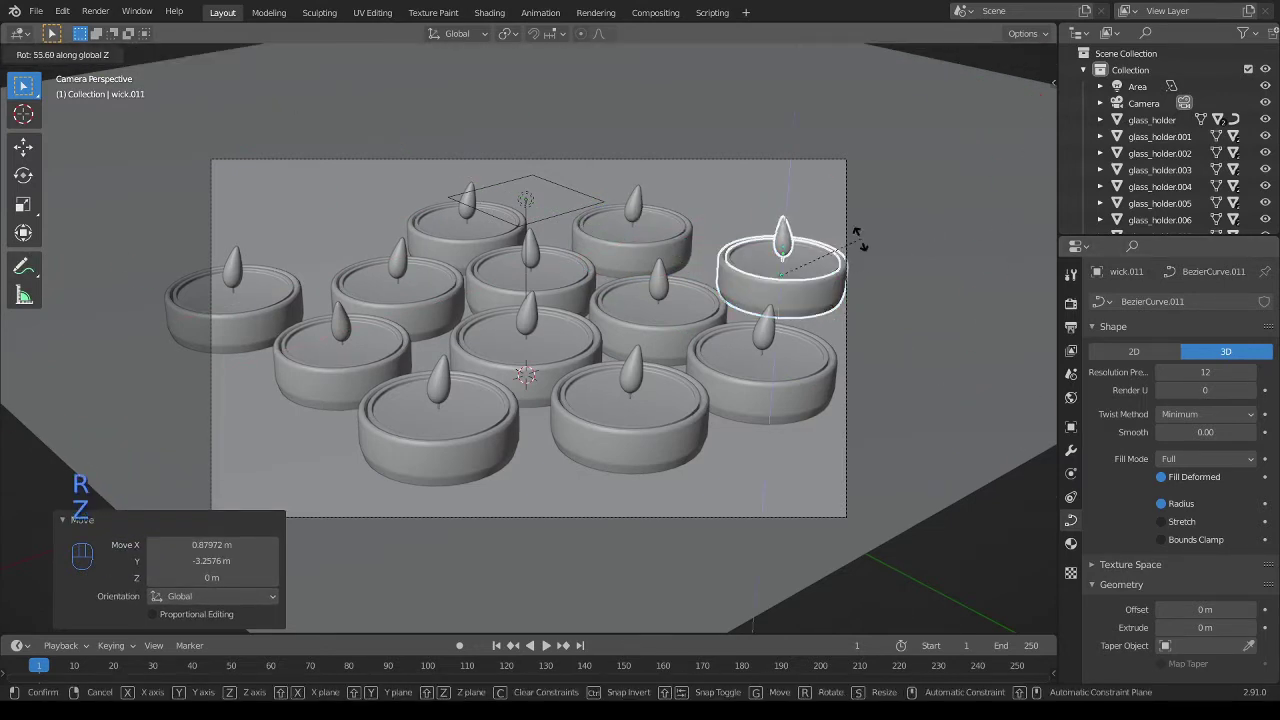
left_click(862, 245)
Duplicate the rotated candle and move the copy on the ground plane about 2.41 m in X and 3.19 m in Y
key("shift+d")
key("Escape")
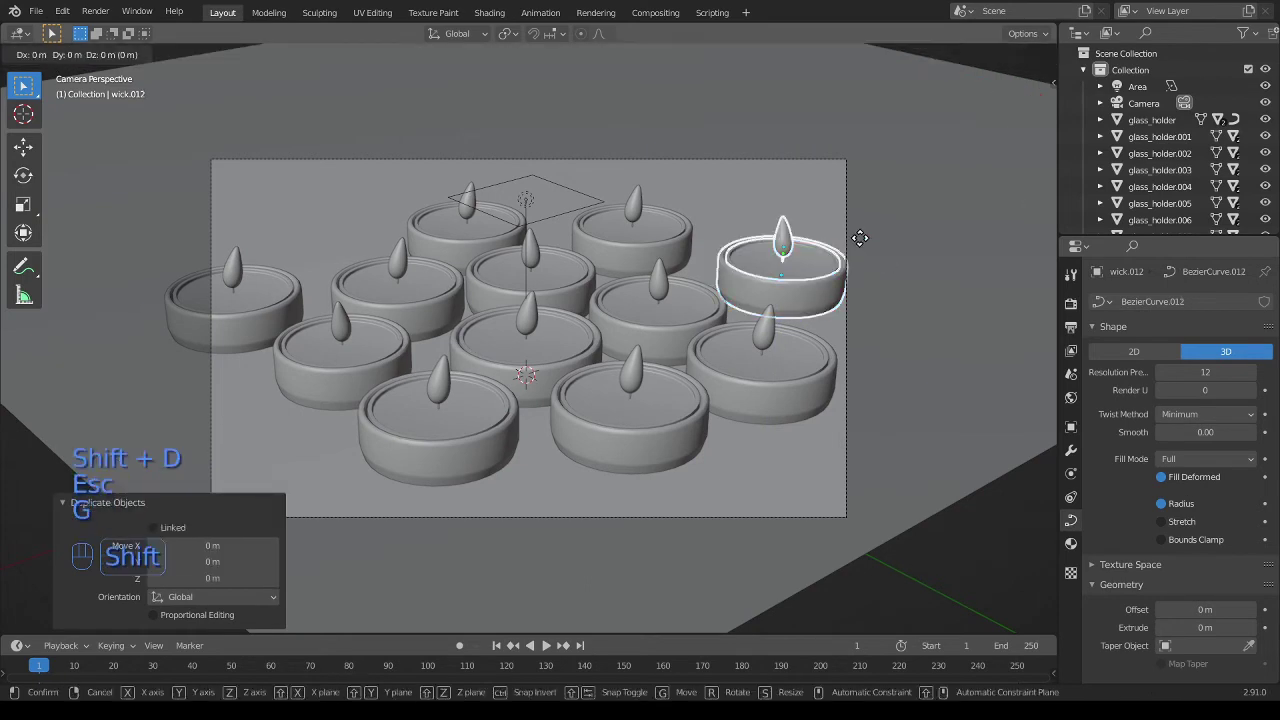
key("g")
key("shift+z")
left_click(821, 170)
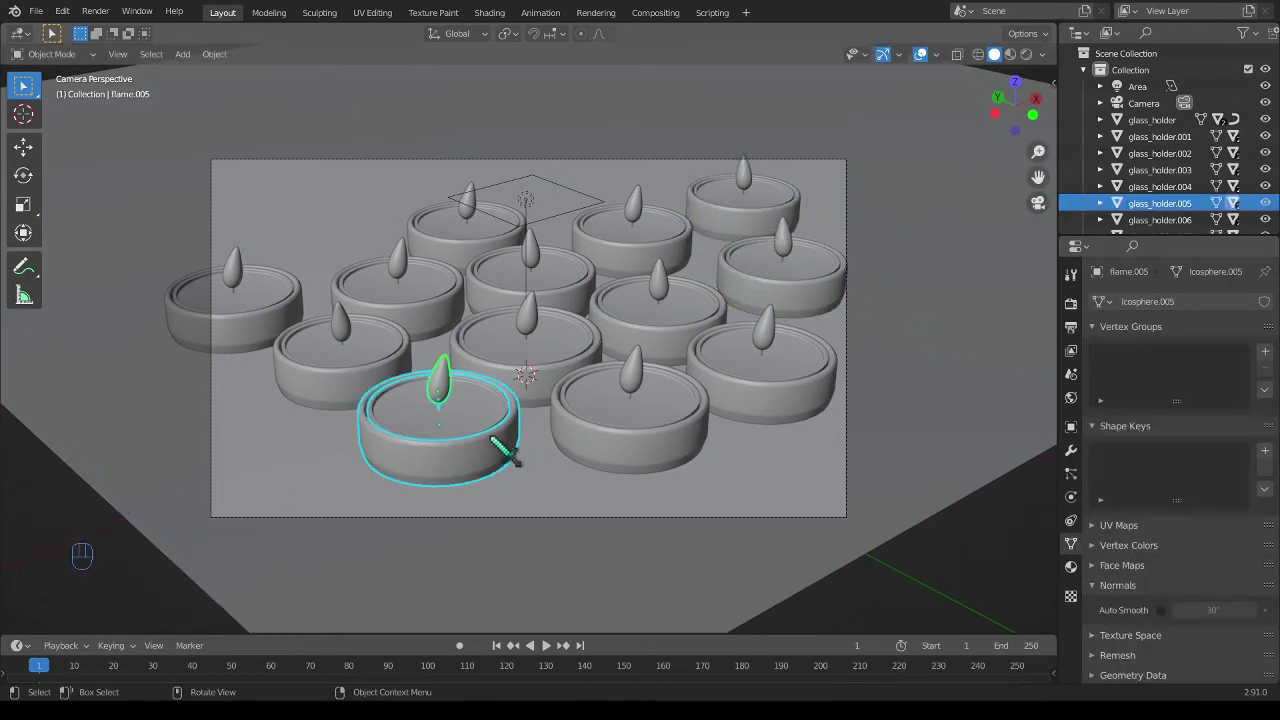
Select all parts of the front-left candle and move it on the ground plane toward the camera frame's lower-left corner
key("shift+d")
left_click(434, 458)
key("ctrl+z")
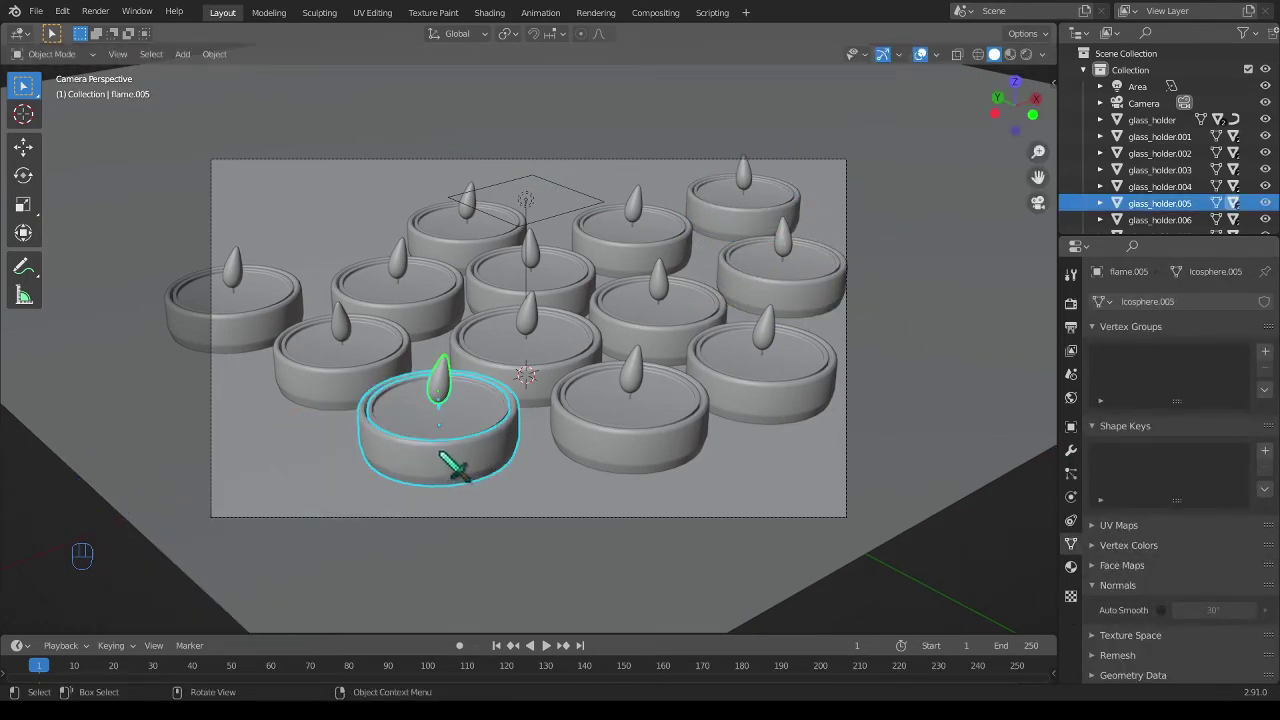
key("g")
key("shift+z")
left_click(330, 485)
Duplicate the front-left candle and move the copy on the ground plane to the back-left gap of the group
key("shift+d")
key("Escape")
key("g")
key("shift+z")
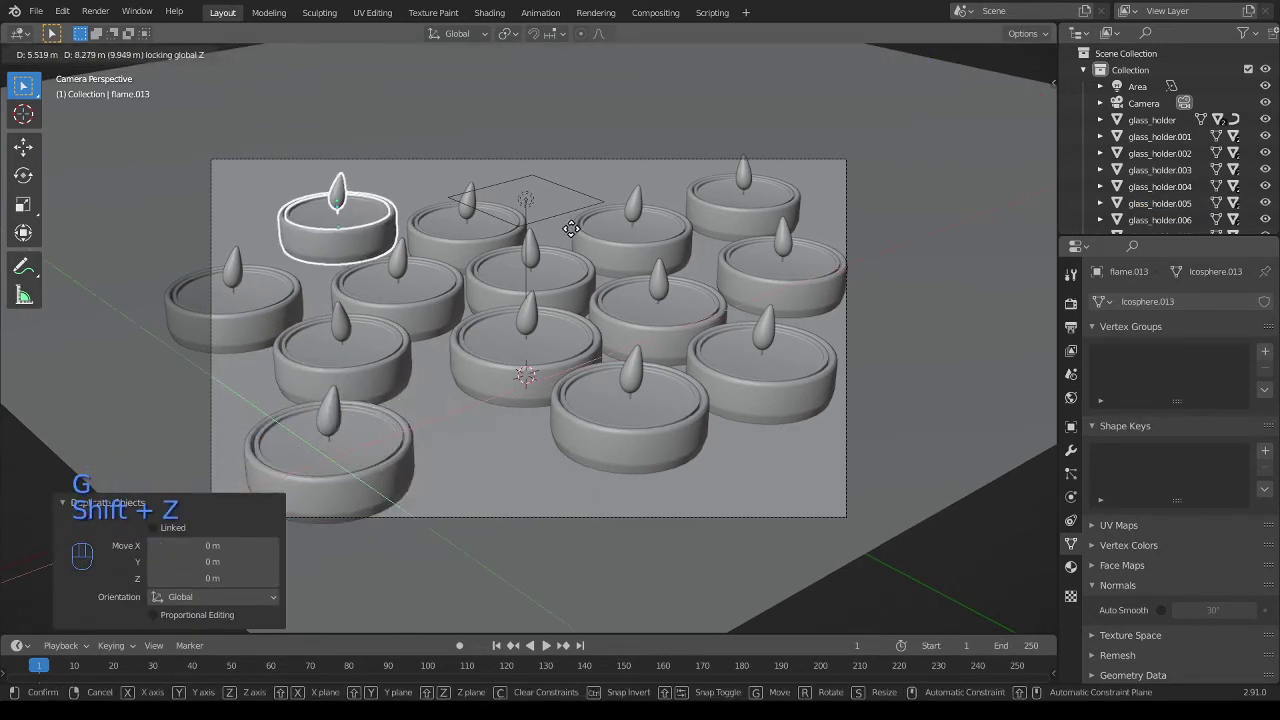
left_click(556, 239)
Select all parts of the front-right candle and move it slightly forward on the ground plane
left_click(653, 413)
left_click(668, 438, "shift")
left_click(634, 381, "shift")
left_click(630, 396, "shift")
key("g")
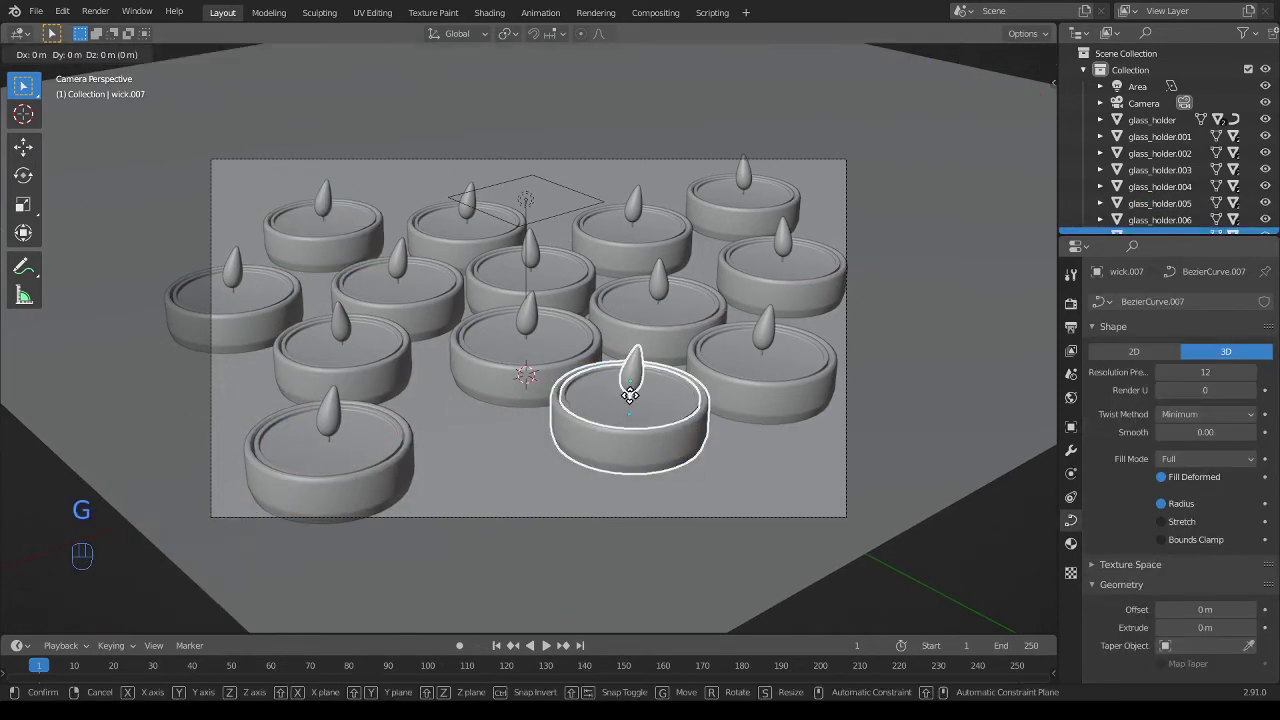
key("shift+z")
left_click(660, 432)
Duplicate the front-right candle and move the copy on the ground plane about -2.47 m in X and 0.44 m in Y
key("shift+d")
key("g")
key("shift+z")
left_click(578, 470)
Scale the new front candle to 0.91 in X and Y only, and rotate it around global Z
key("s")
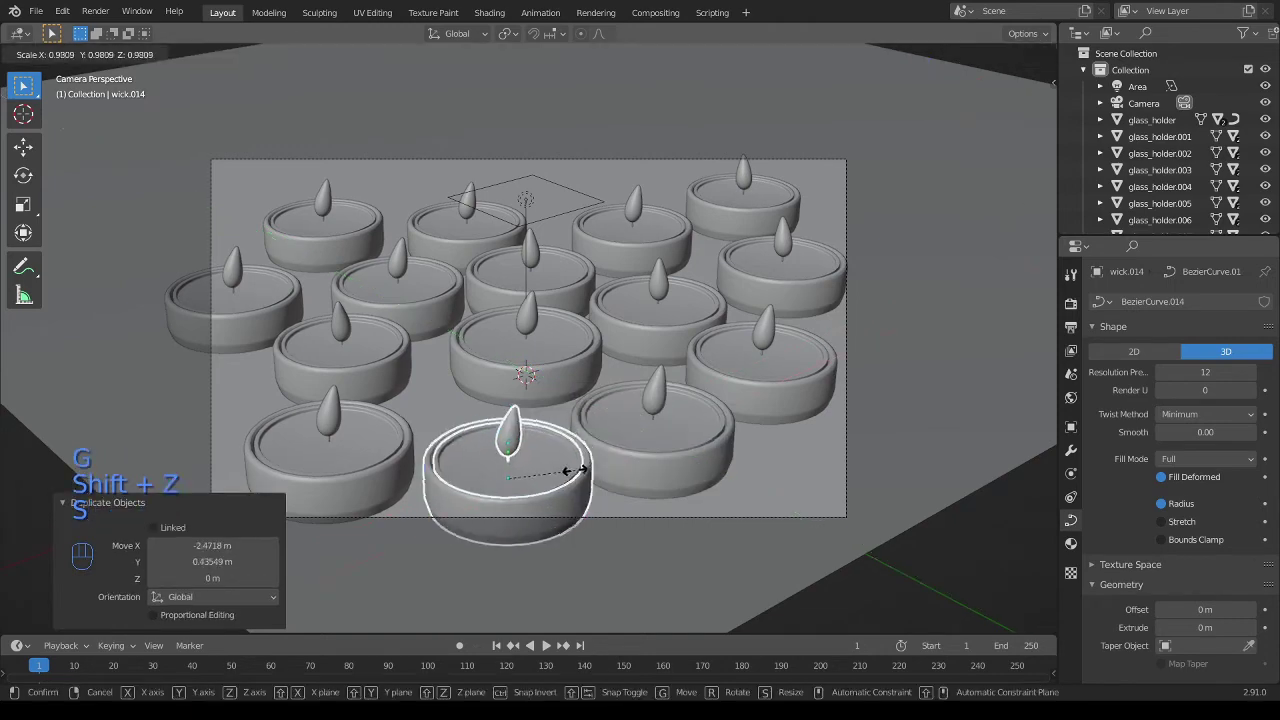
key("shift+z")
left_click(566, 470)
key("r")
key("z")
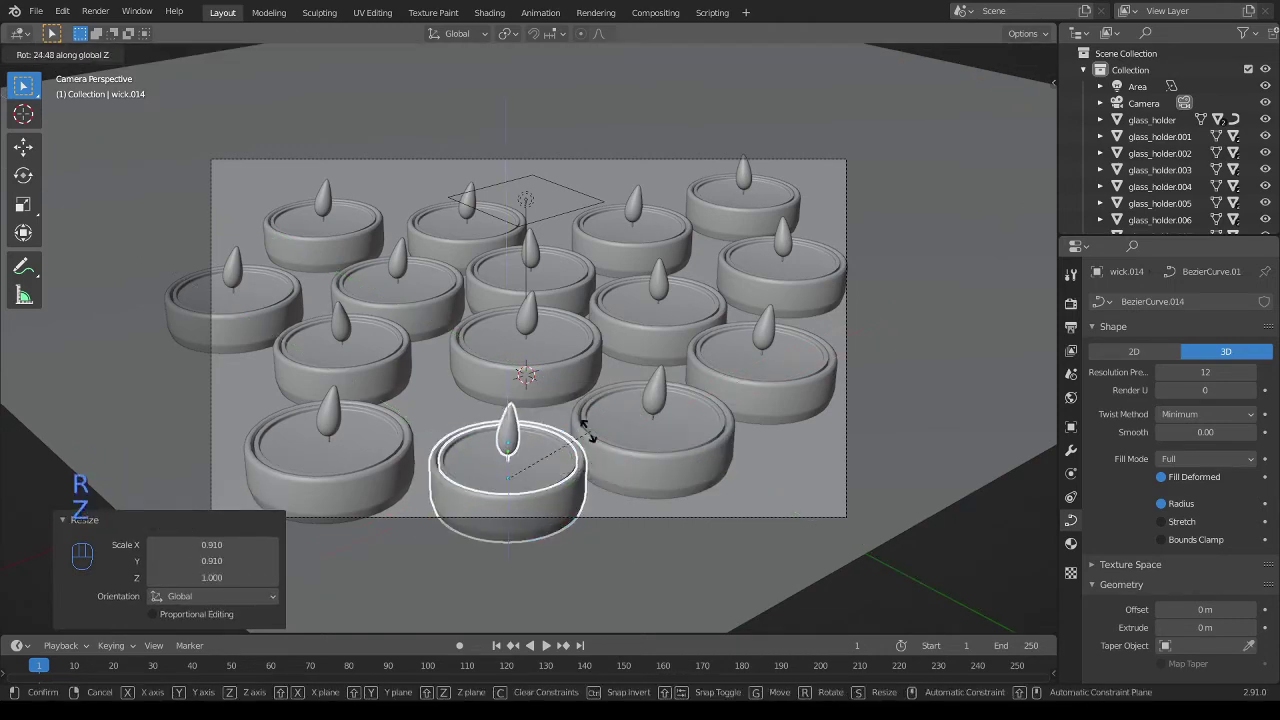
left_click(595, 294)
key("g")
key("z")
left_click(531, 430)
key("ctrl+z")
Lower the new front candle's flame slightly along global Z, and nudge the flame of the candle to its right
left_click(508, 434)
key("g")
key("z")
left_click(510, 431)
left_click(657, 401)
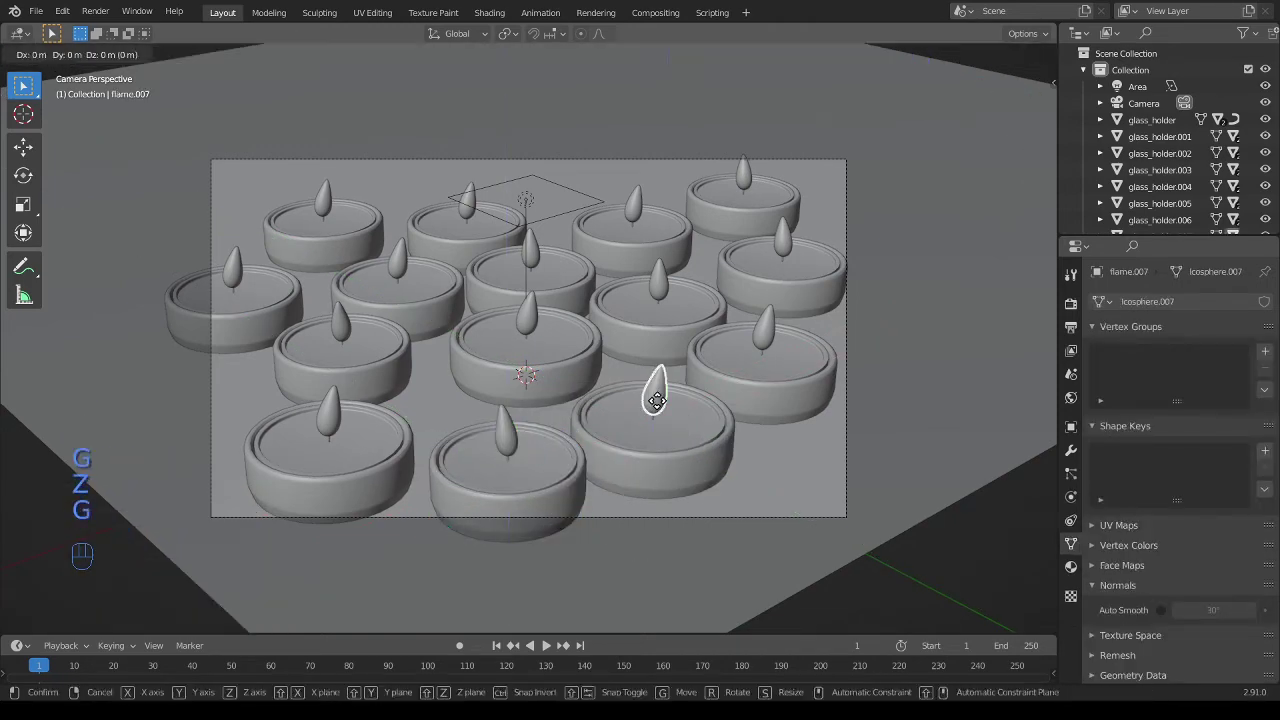
left_click(655, 398)
Select all parts of the front-right candle, duplicate it, and move the copy on the ground plane to the back of the group
left_click(703, 425, "shift")
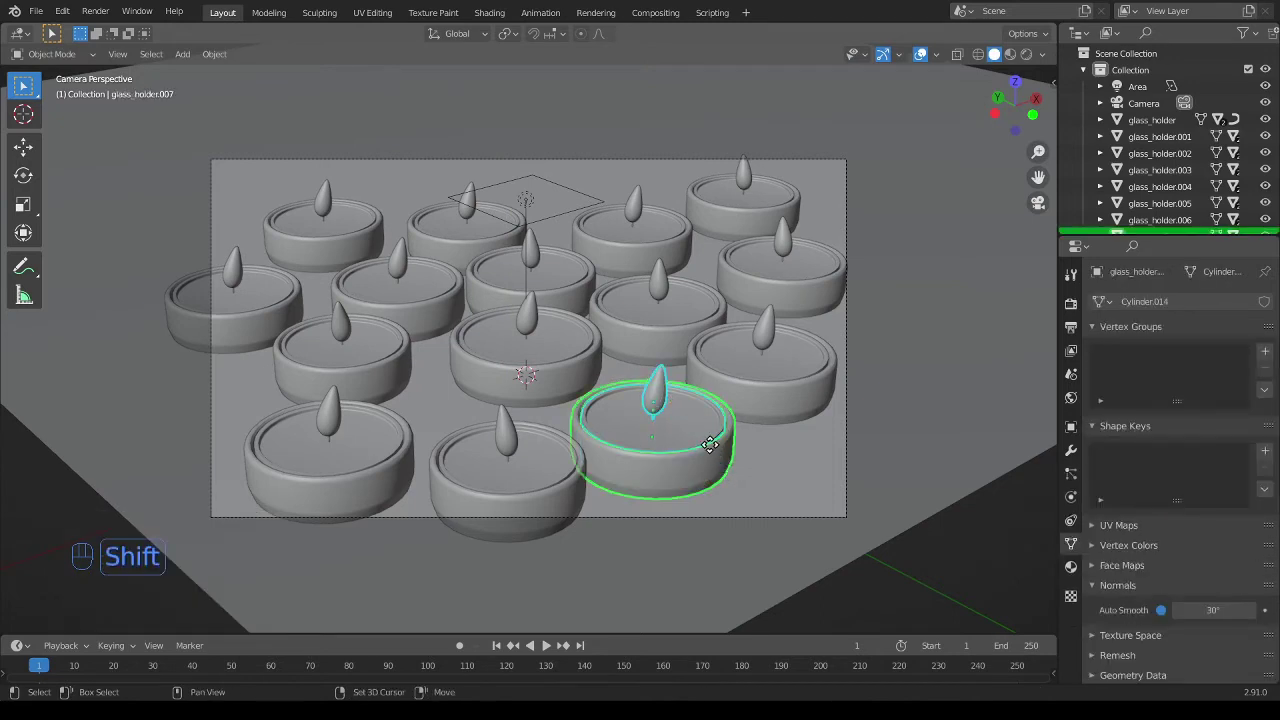
key("shift+d")
key("g")
key("shift+z")
left_click(604, 202)
Duplicate the back candle and move the copy on the ground plane about 3 m along X, to its right
key("shift+d")
key("Escape")
key("g")
key("shift+z")
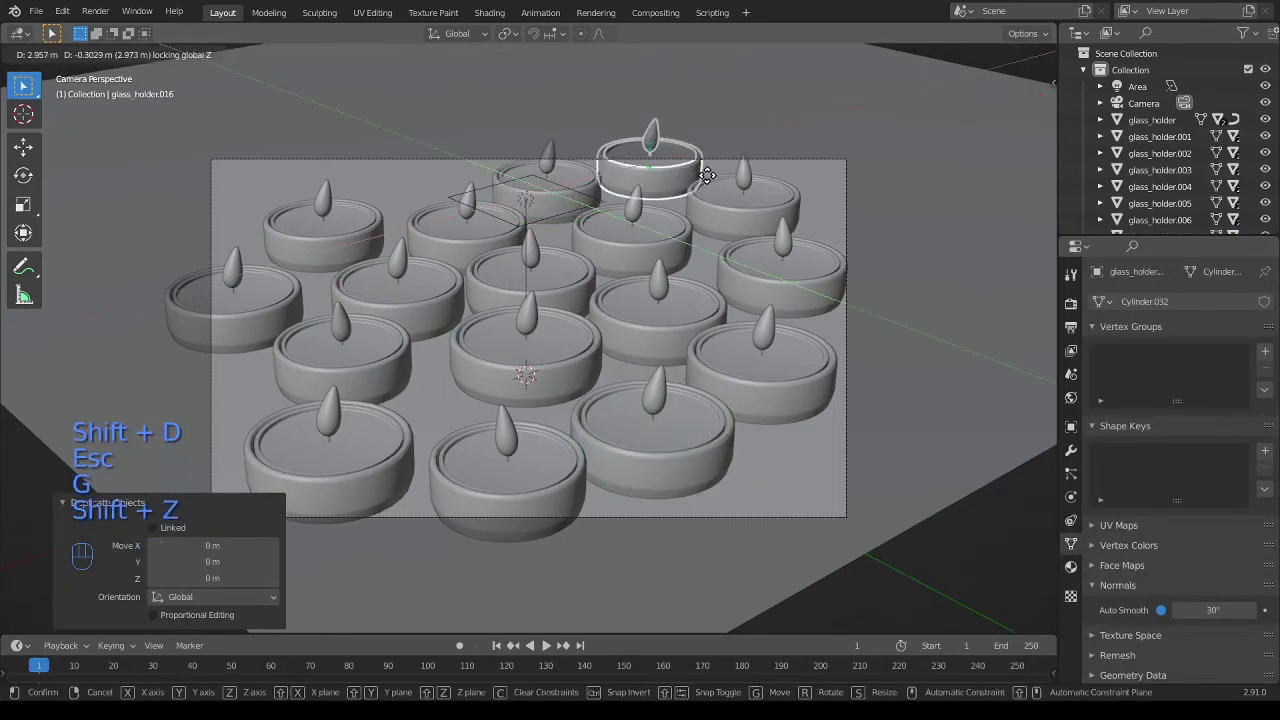
left_click(704, 171)
Add three more candle duplicates, two at the back left and the last moved about 9.51 m in X and -10.82 m in Y
key("shift+d")
key("Escape")
key("g")
key("shift+z")
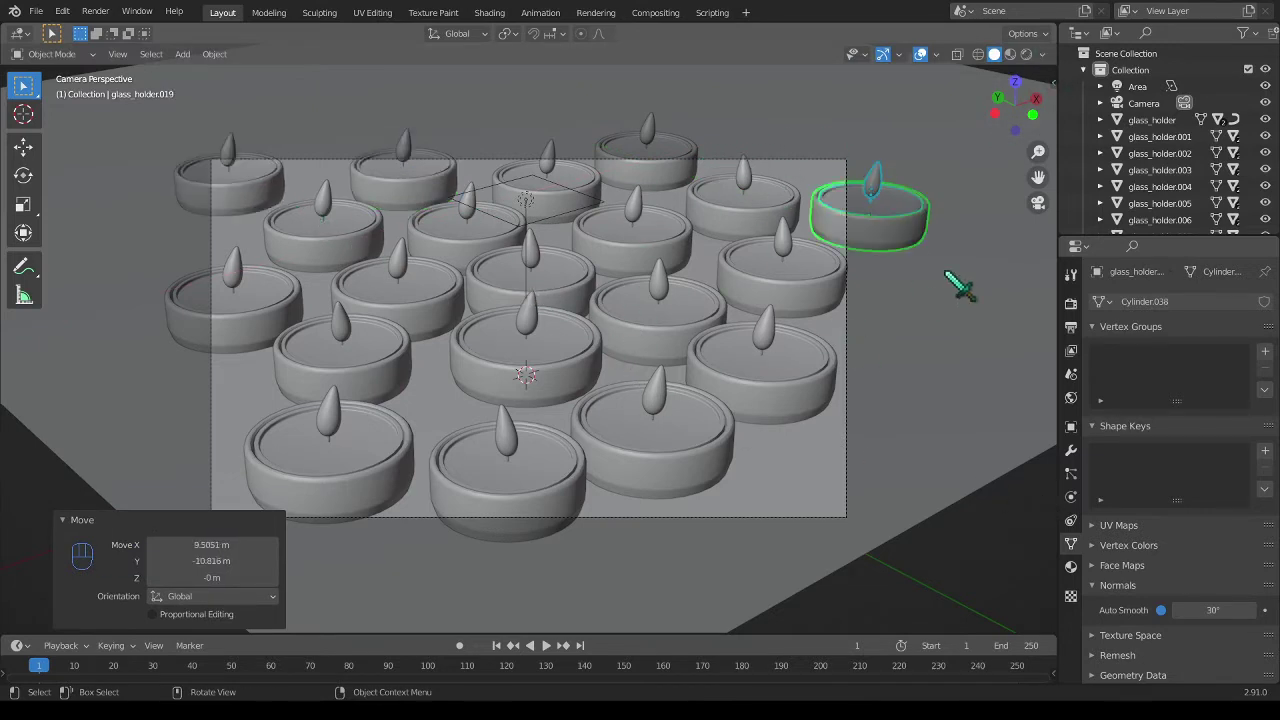
Check the candle arrangement from the side, and preview it through the camera with rendered shading
middle_click_drag(470, 238, 569, 230)
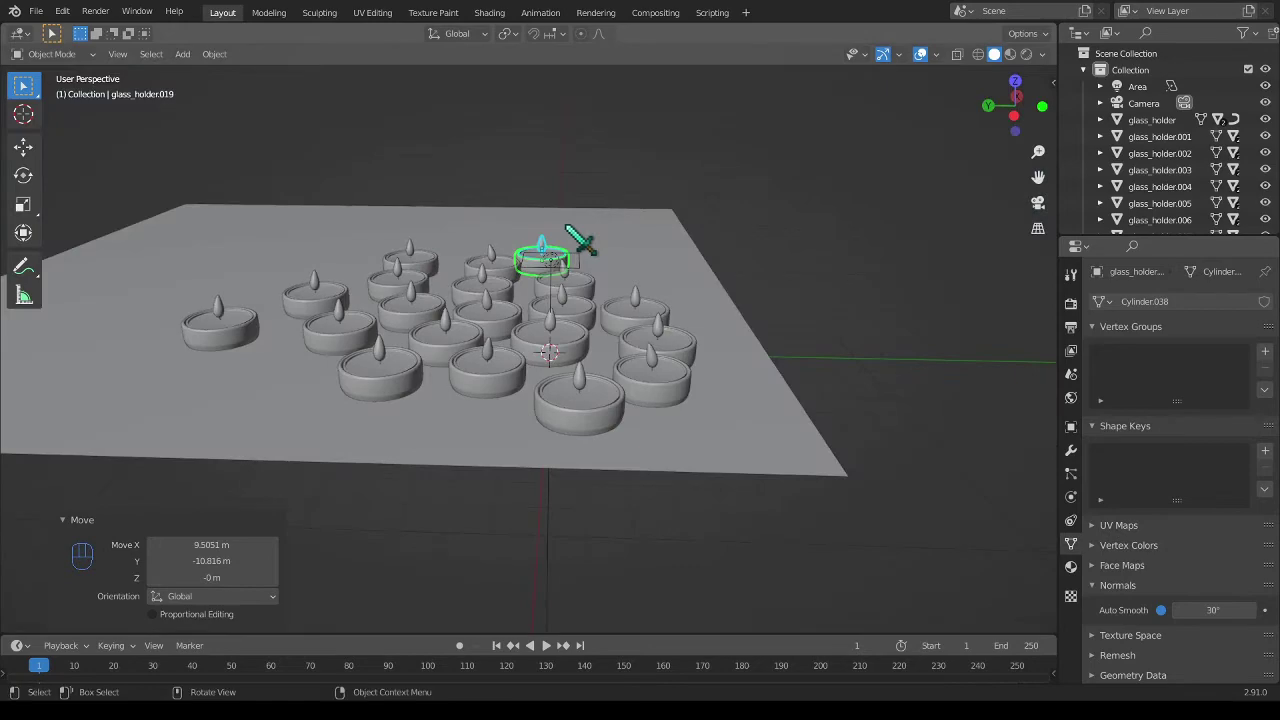
key("KP_0")
left_click(1026, 54)
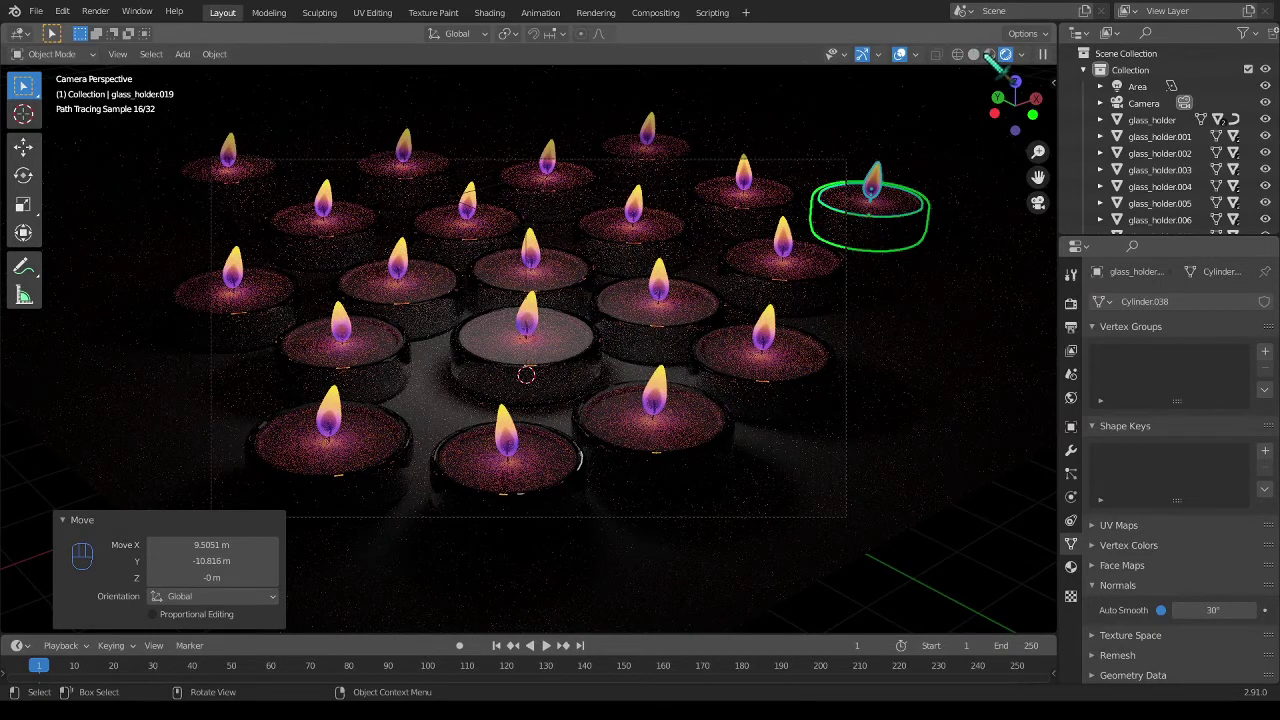
Inspect the candle arrangement on the ground plane from above and from a low side angle in solid shading
middle_click_drag(545, 275, 481, 404)
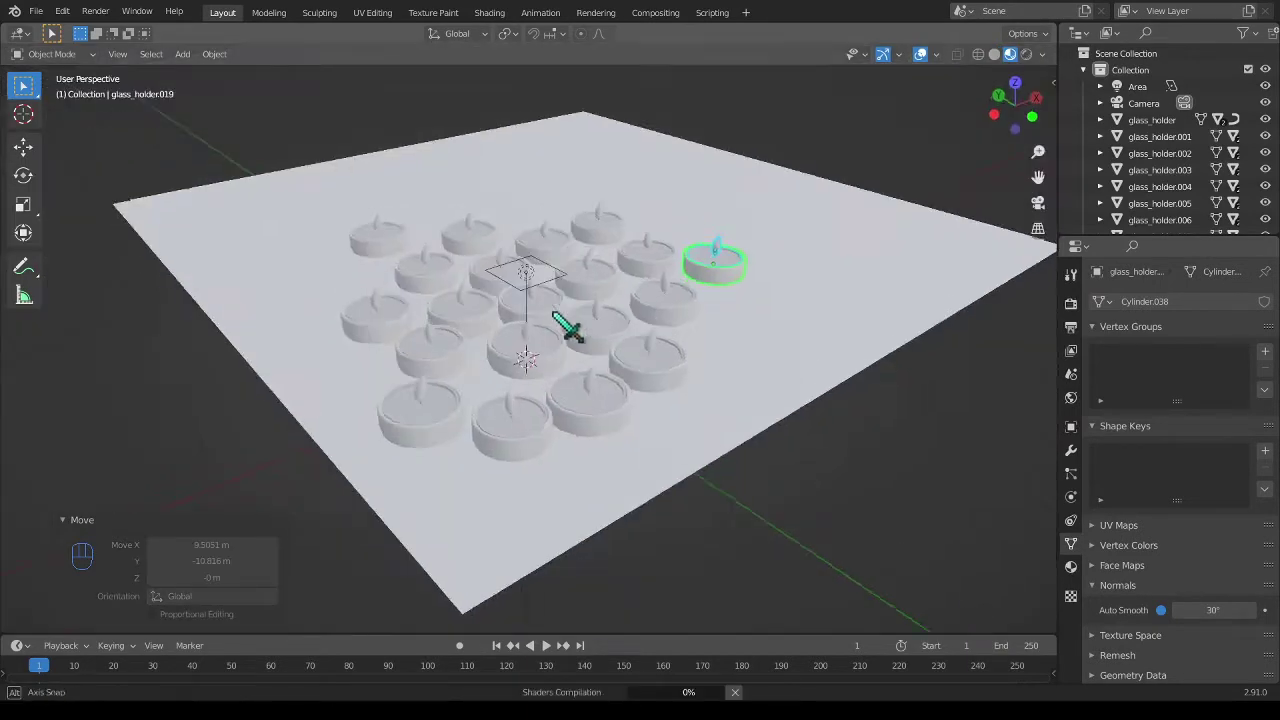
scroll(572, 343, "down", 2)
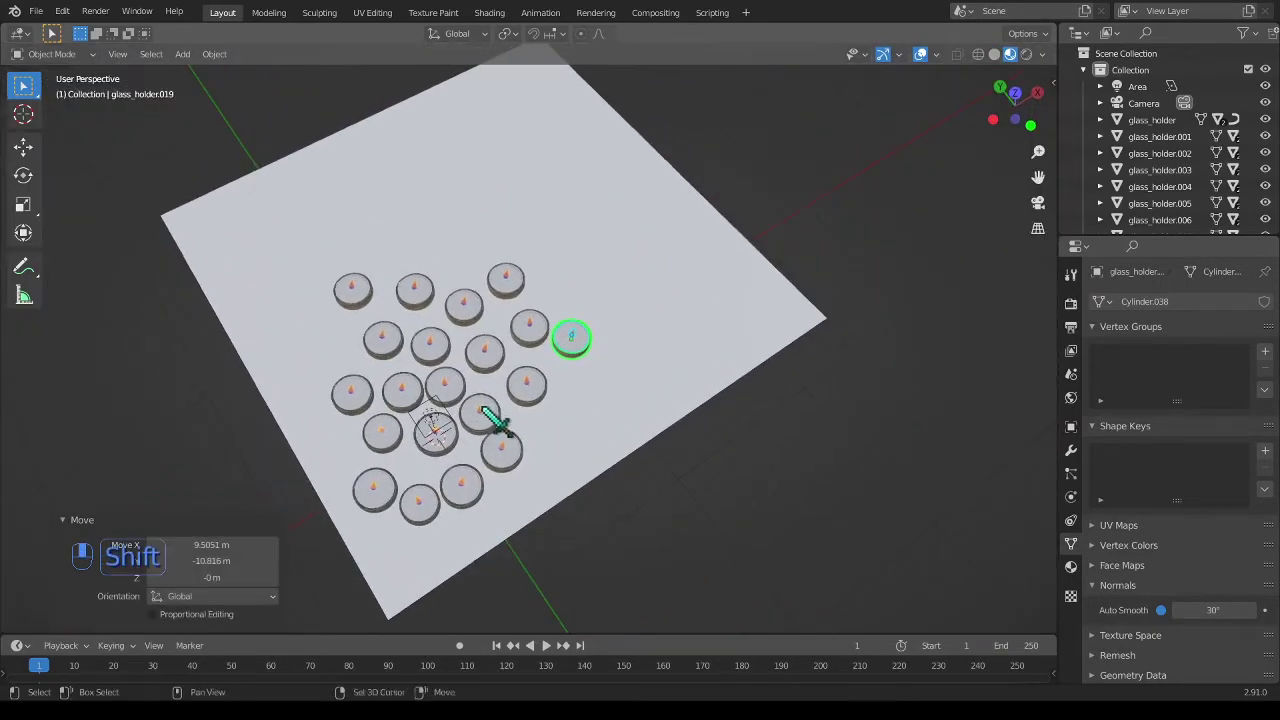
scroll(560, 326, "up", 5)
middle_click_drag(734, 357, 468, 262, "shift")
scroll(600, 420, "down", 3)
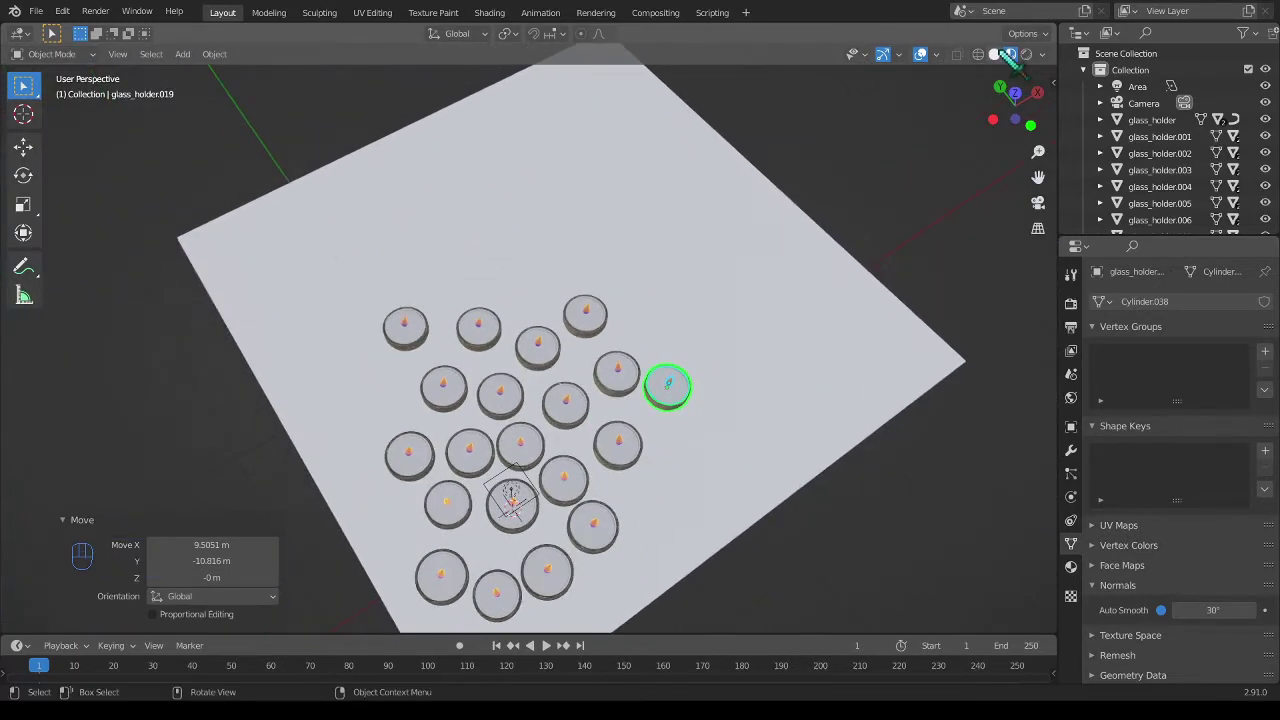
middle_click_drag(1005, 57, 614, 189)
middle_click_drag(511, 220, 536, 225)
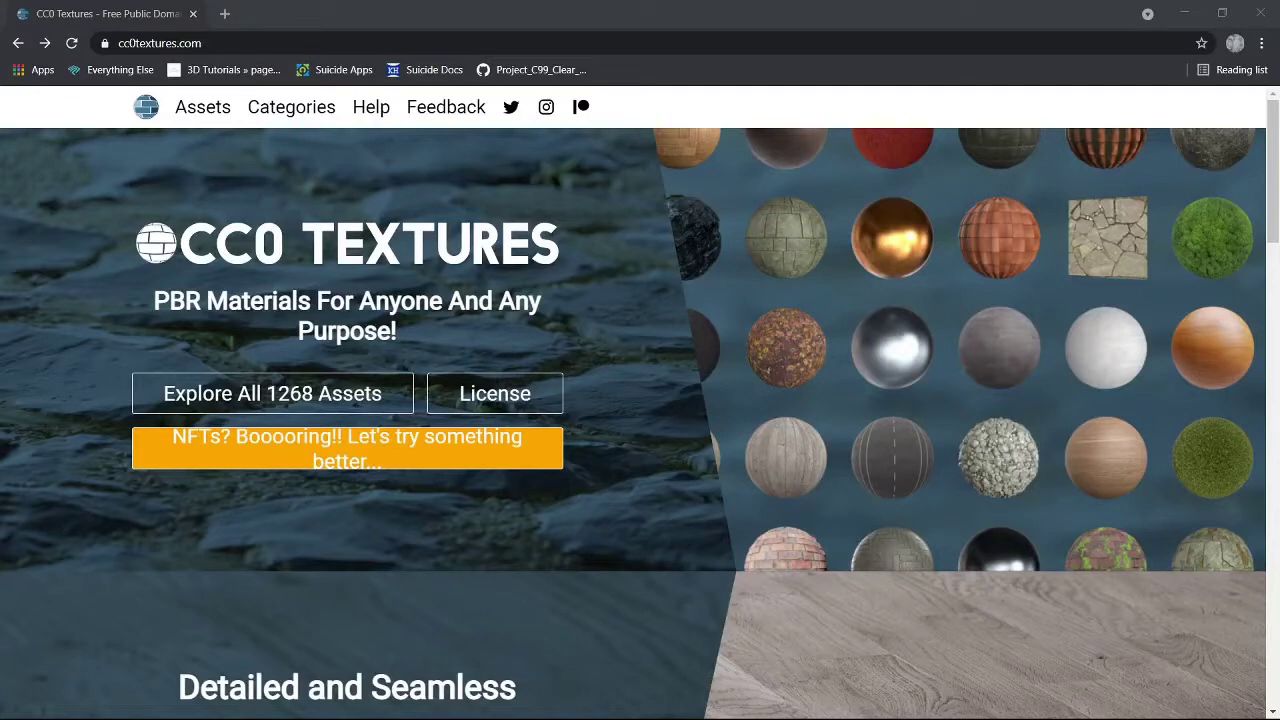
Switch to the CC0 Textures website in the browser and search it for wood
left_click(388, 301)
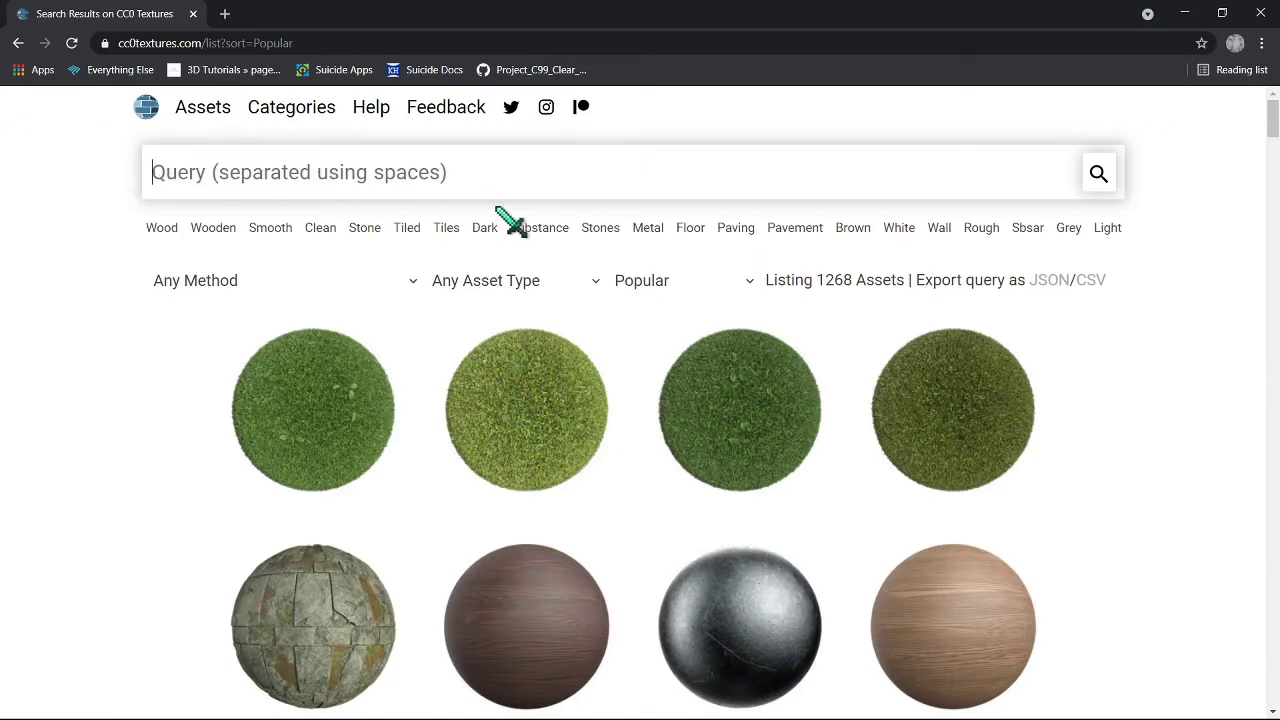
type("wood")
key("Return")
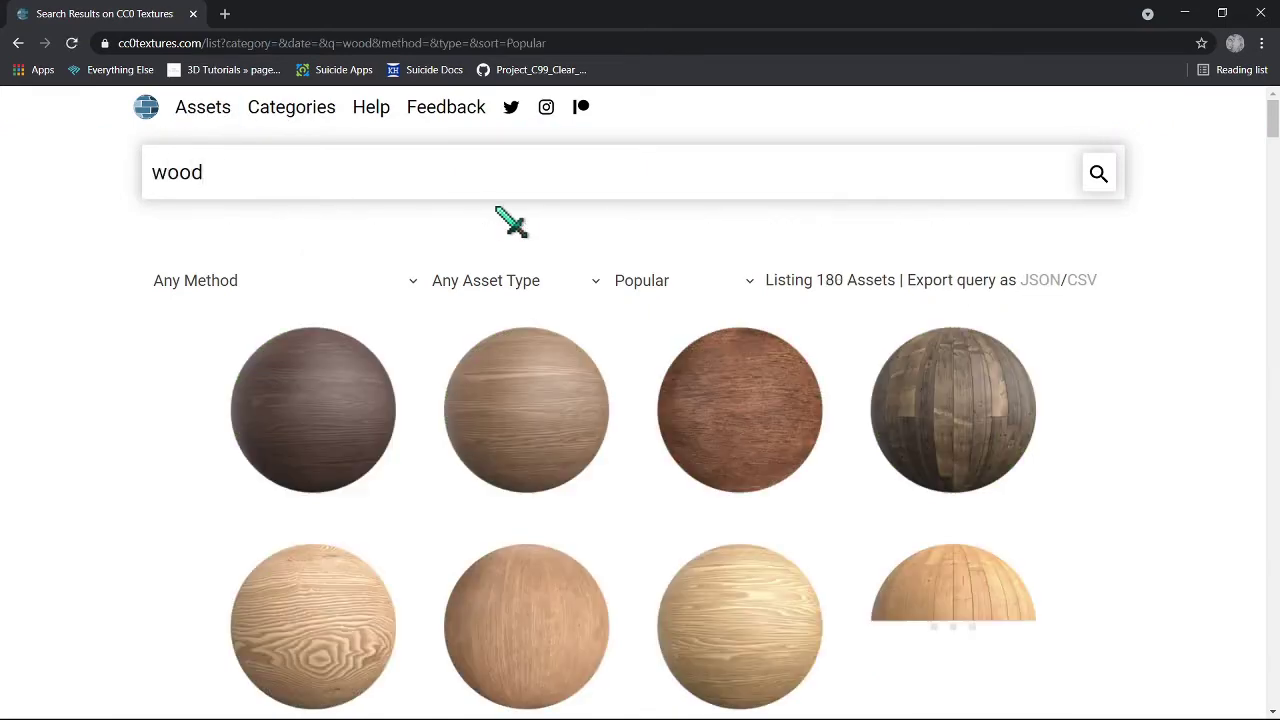
Browse the wood textures, open the light-brown plank texture Wood Floor 040, and download its 2K-JPG version
scroll(91, 428, "down", 3)
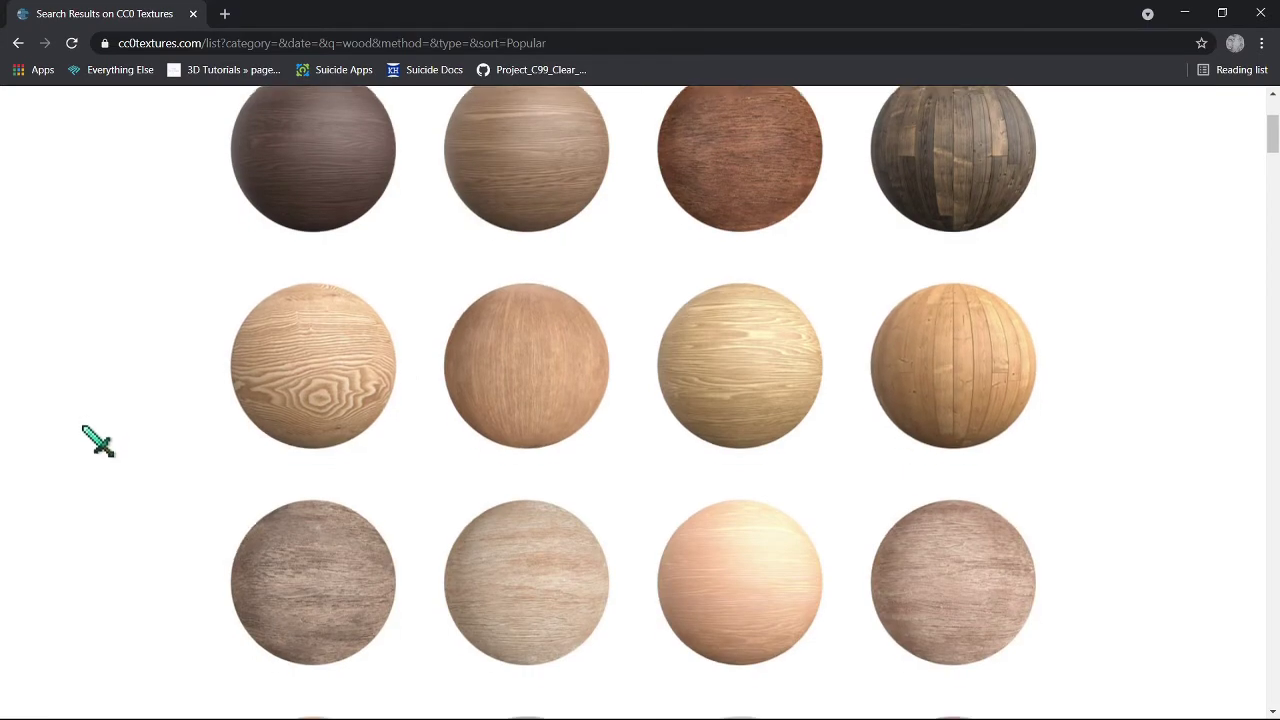
scroll(94, 437, "down", 7)
scroll(94, 467, "up", 10)
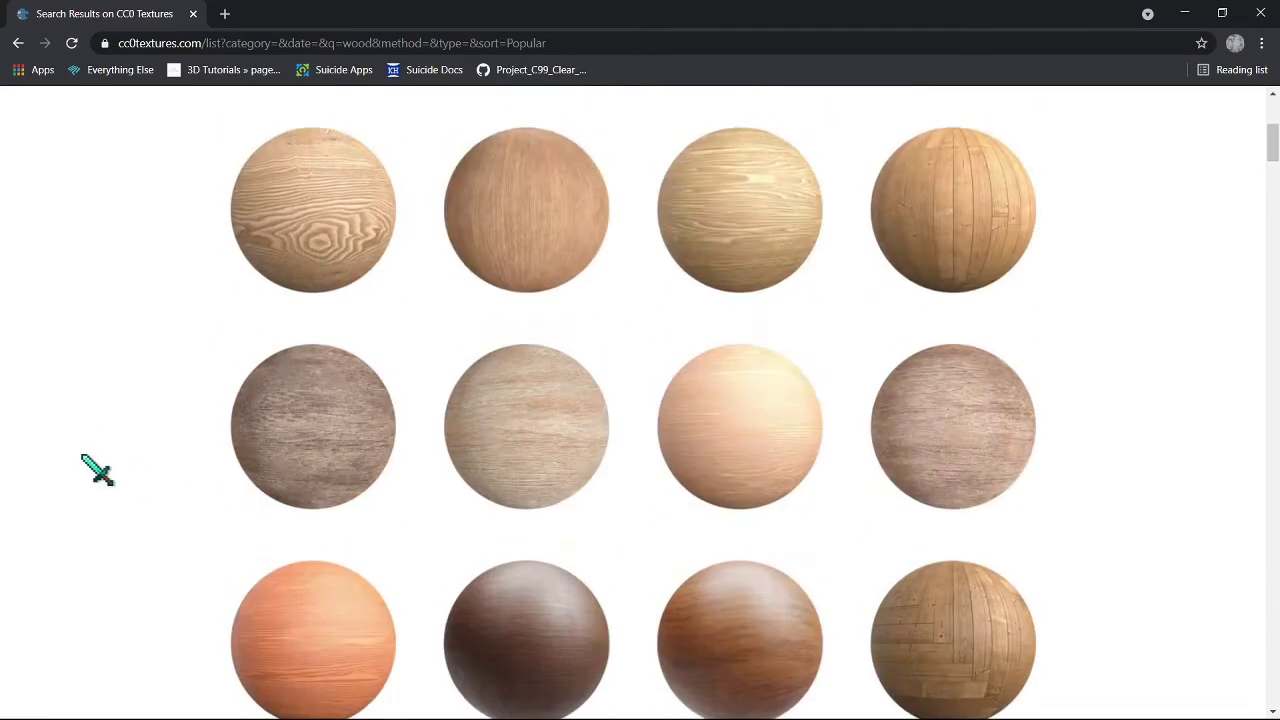
scroll(978, 428, "down", 2)
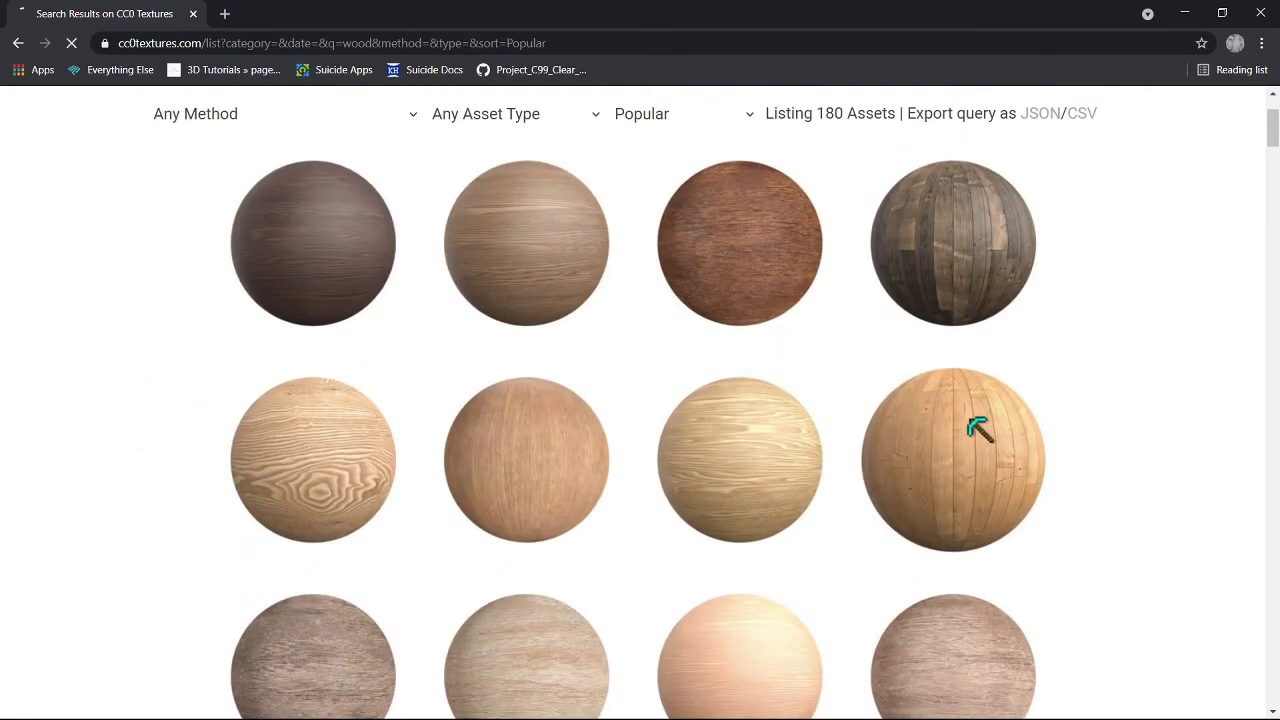
left_click(978, 428)
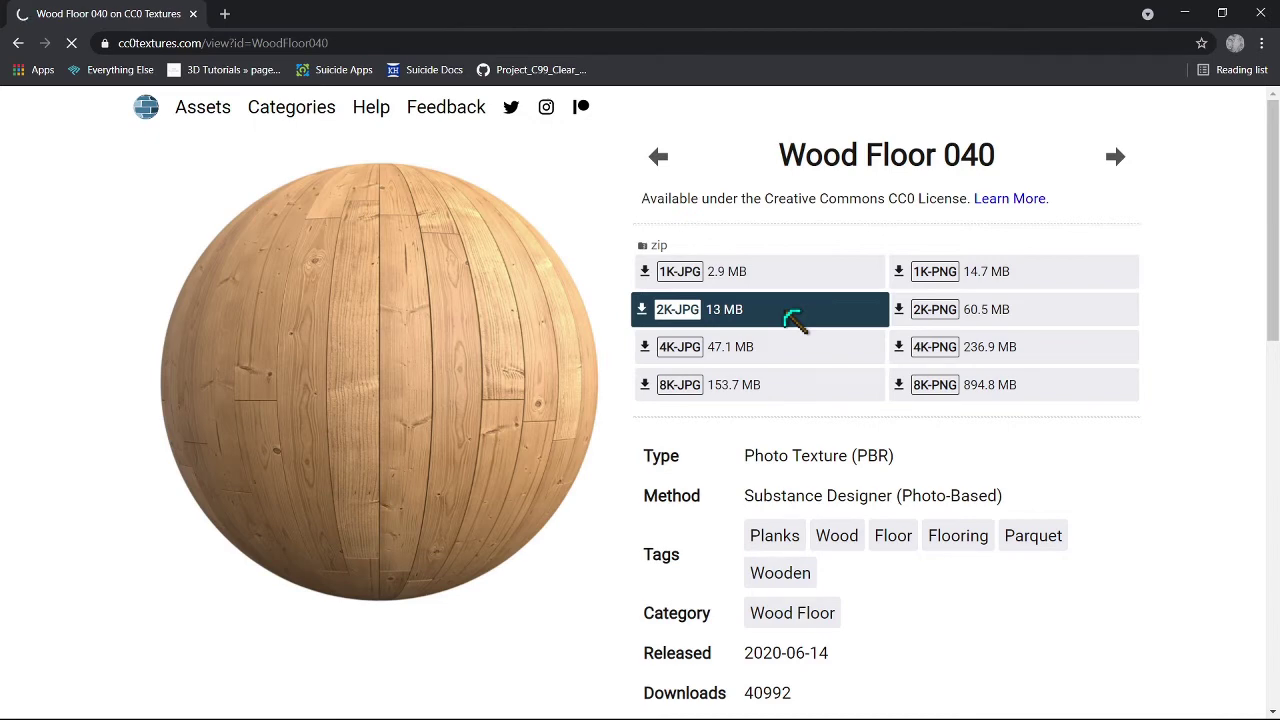
left_click(678, 318)
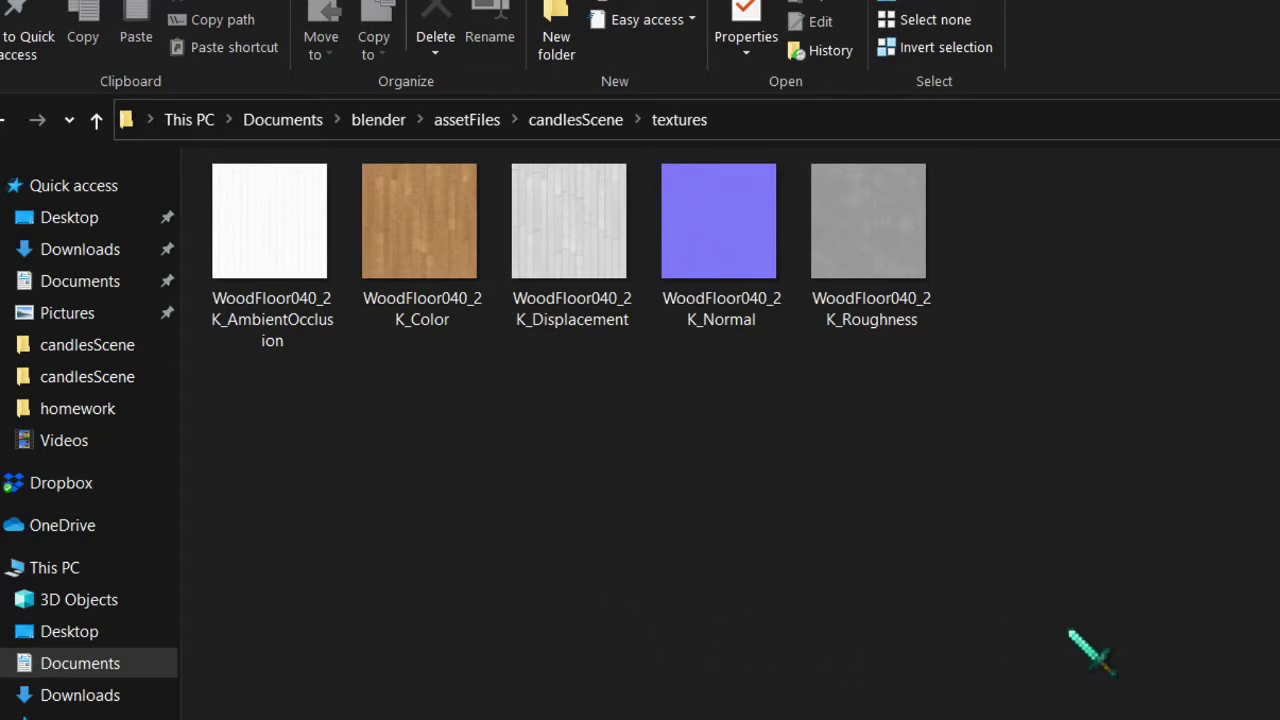
Switch back to Blender, select the ground plane, and create a new material for it named ground_mat in the Shading workspace
left_click_drag(1105, 715, 245, 235)
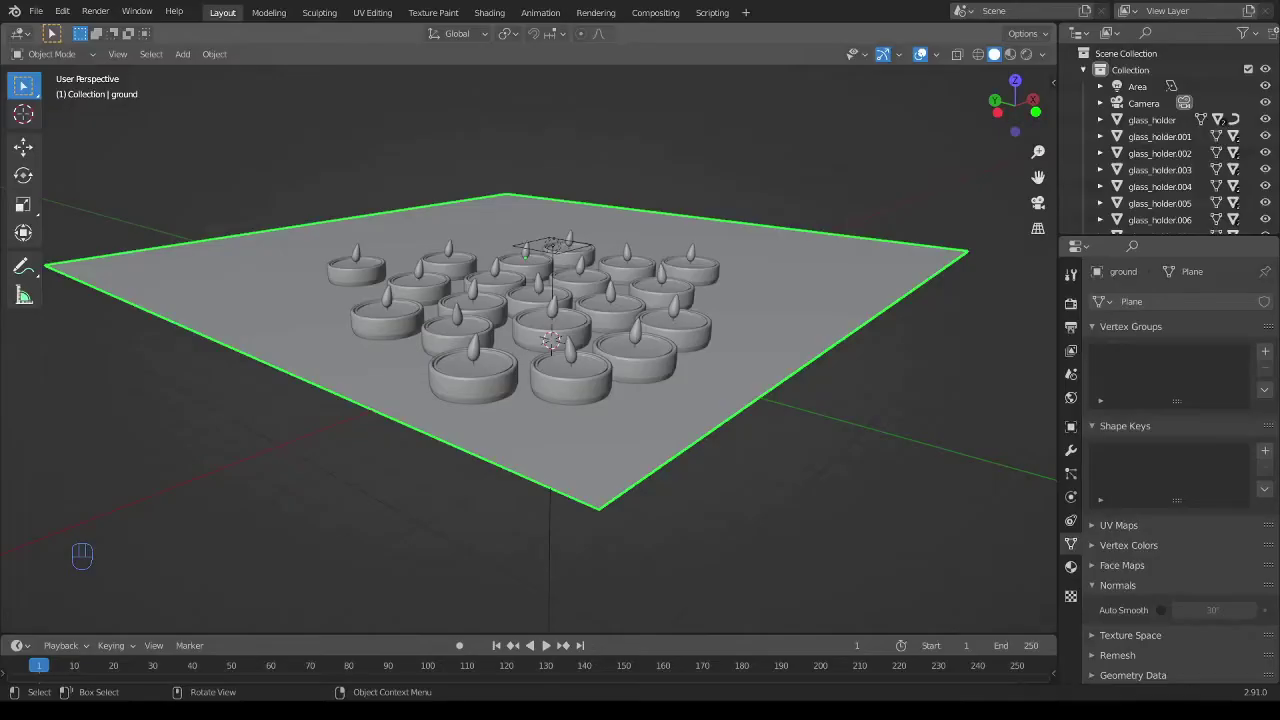
middle_click_drag(507, 366, 520, 440)
scroll(608, 395, "down", 5)
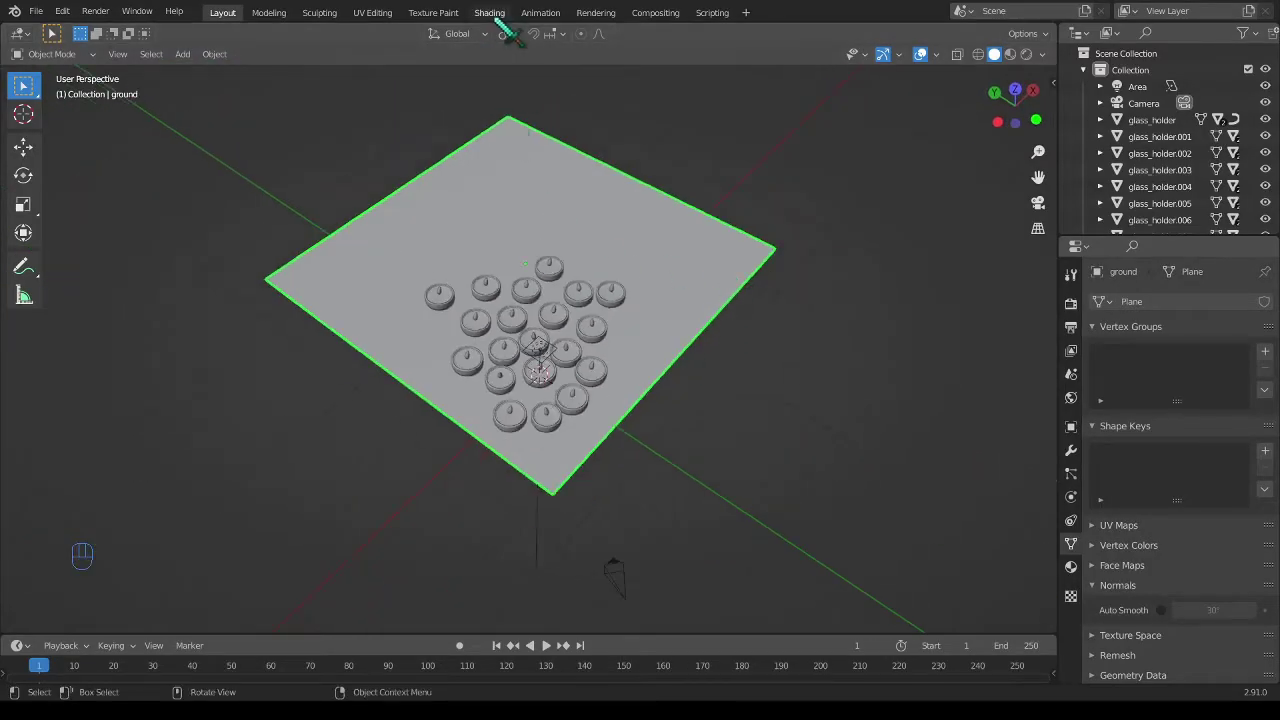
left_click(497, 13)
middle_click_drag(803, 349, 637, 330)
scroll(617, 220, "up", 6)
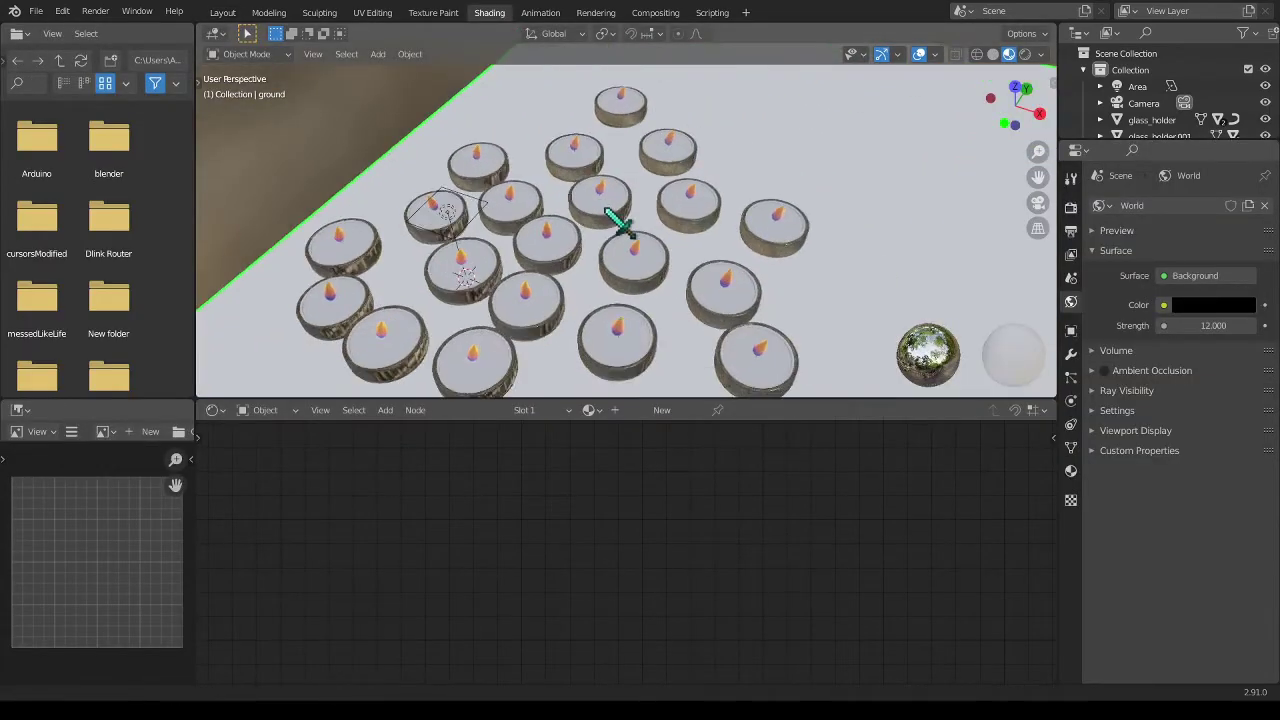
left_click(662, 410)
left_click(658, 411)
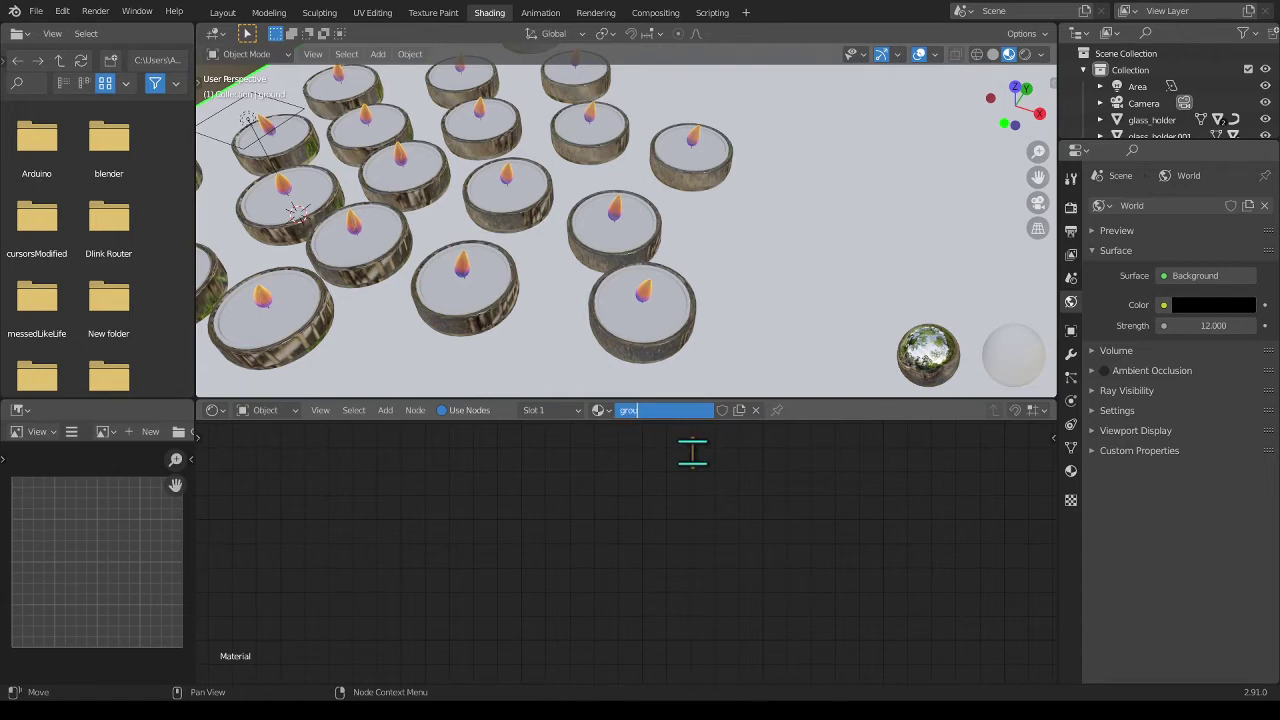
type("ground_mat")
key("Return")
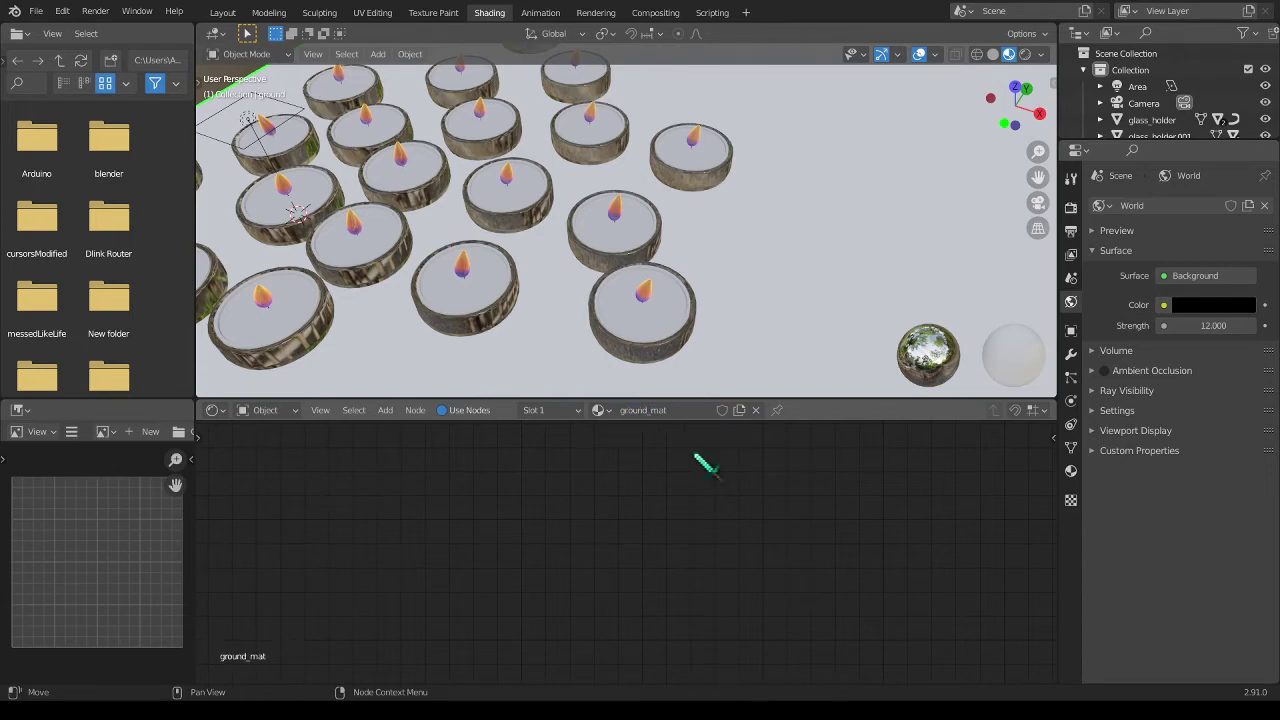
Load the WoodFloor040 2K texture maps into the ground material's Principled BSDF with an automatic principled texture setup
key("Home")
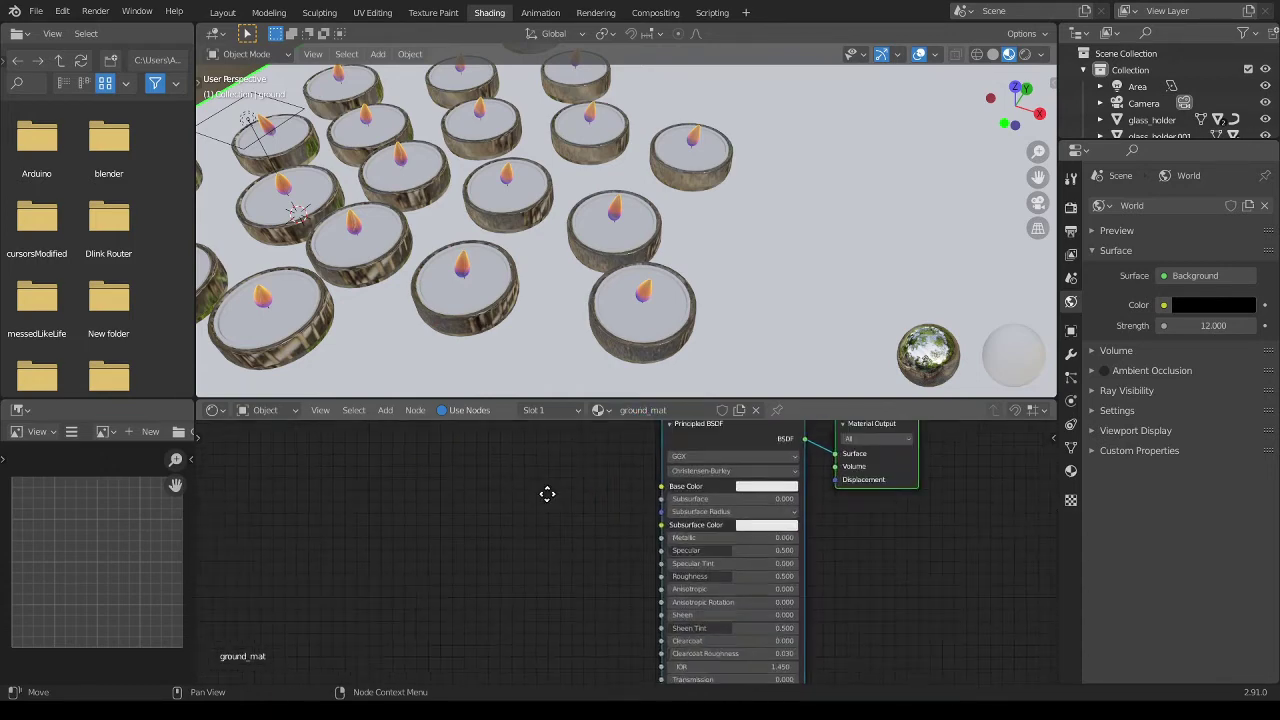
middle_click_drag(450, 540, 477, 496)
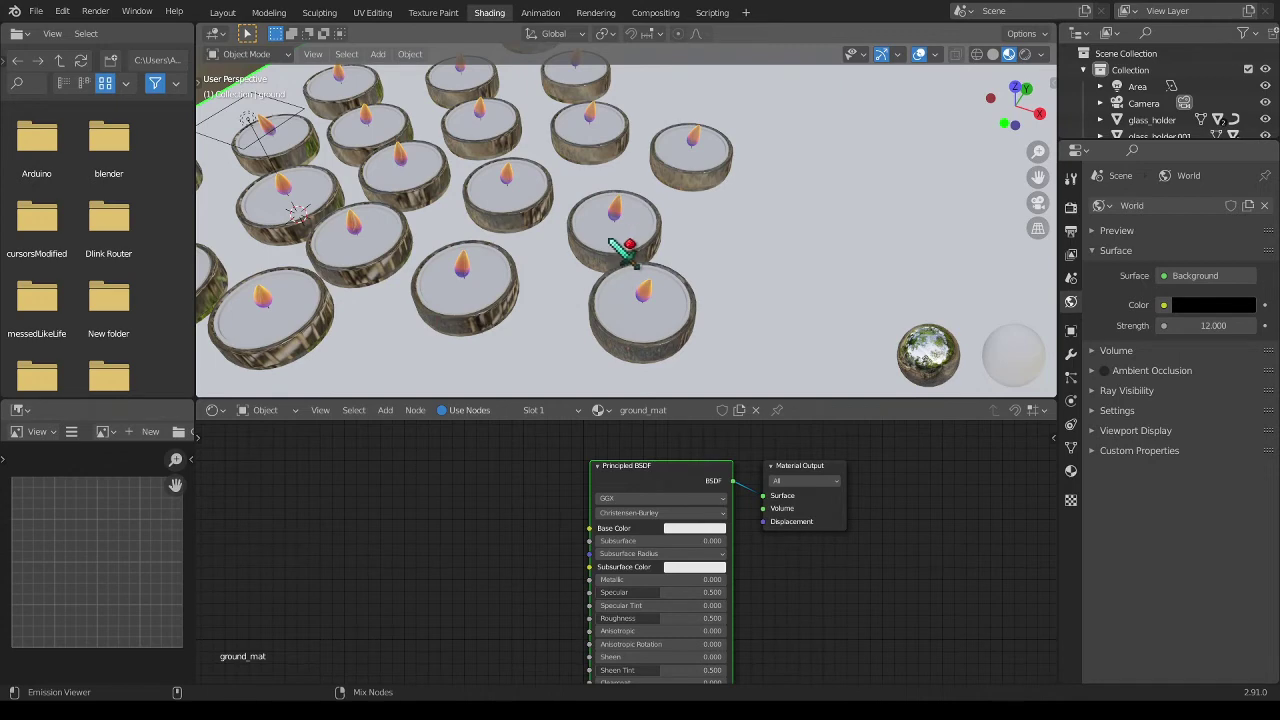
left_click(872, 611)
scroll(480, 524, "down", 8)
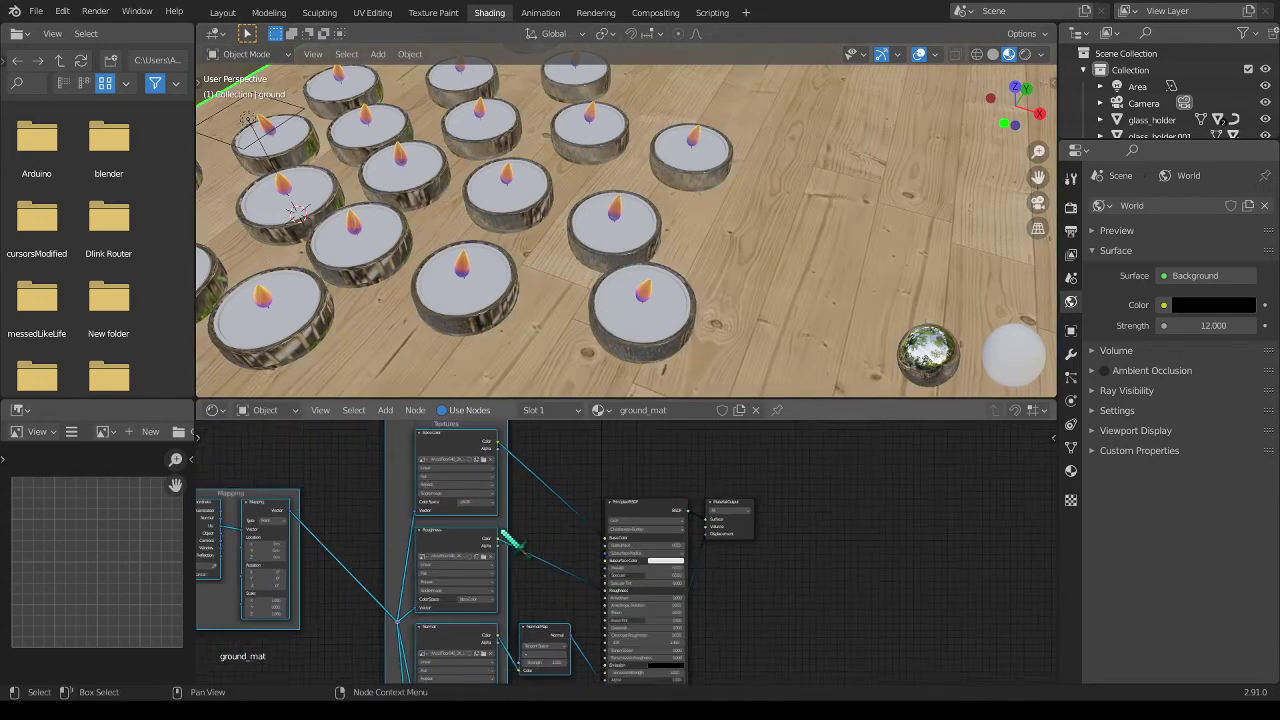
middle_click_drag(566, 528, 703, 573)
scroll(755, 280, "down", 6)
middle_click_drag(594, 277, 771, 286)
scroll(749, 537, "down", 3)
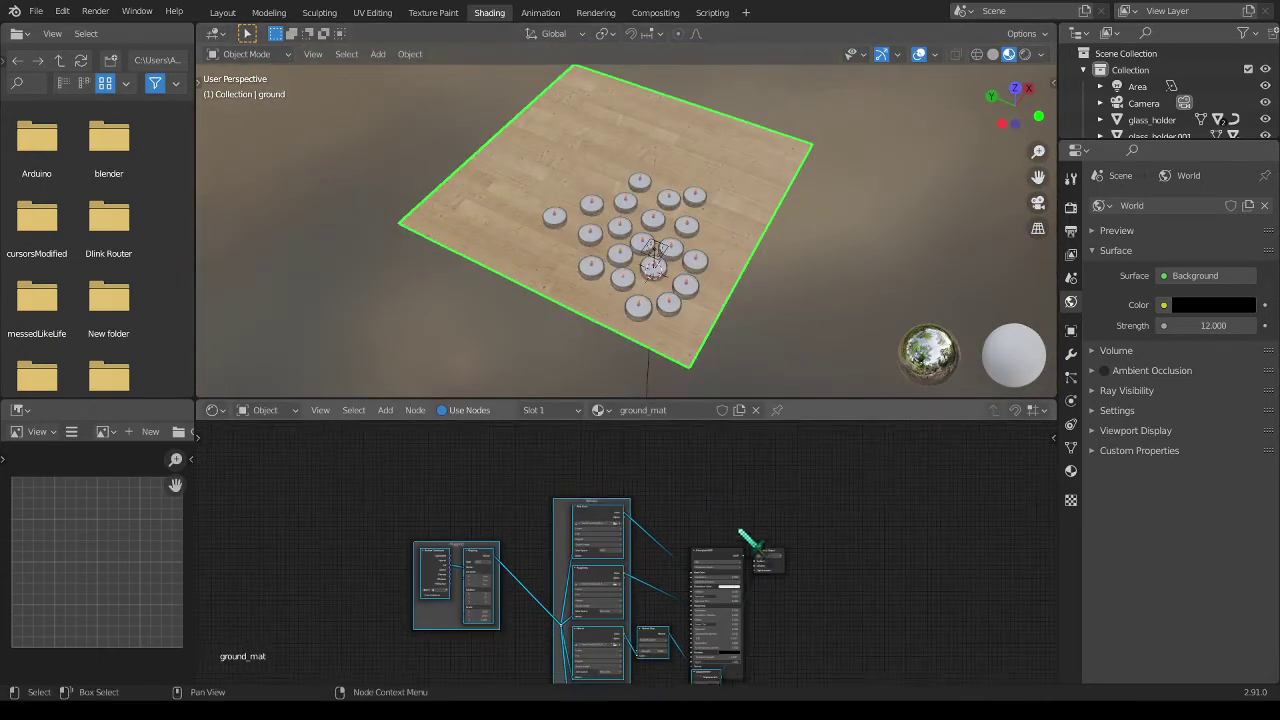
Rotate the ground's wood texture by setting the Mapping node's Z rotation to 90°
scroll(590, 550, "up", 5)
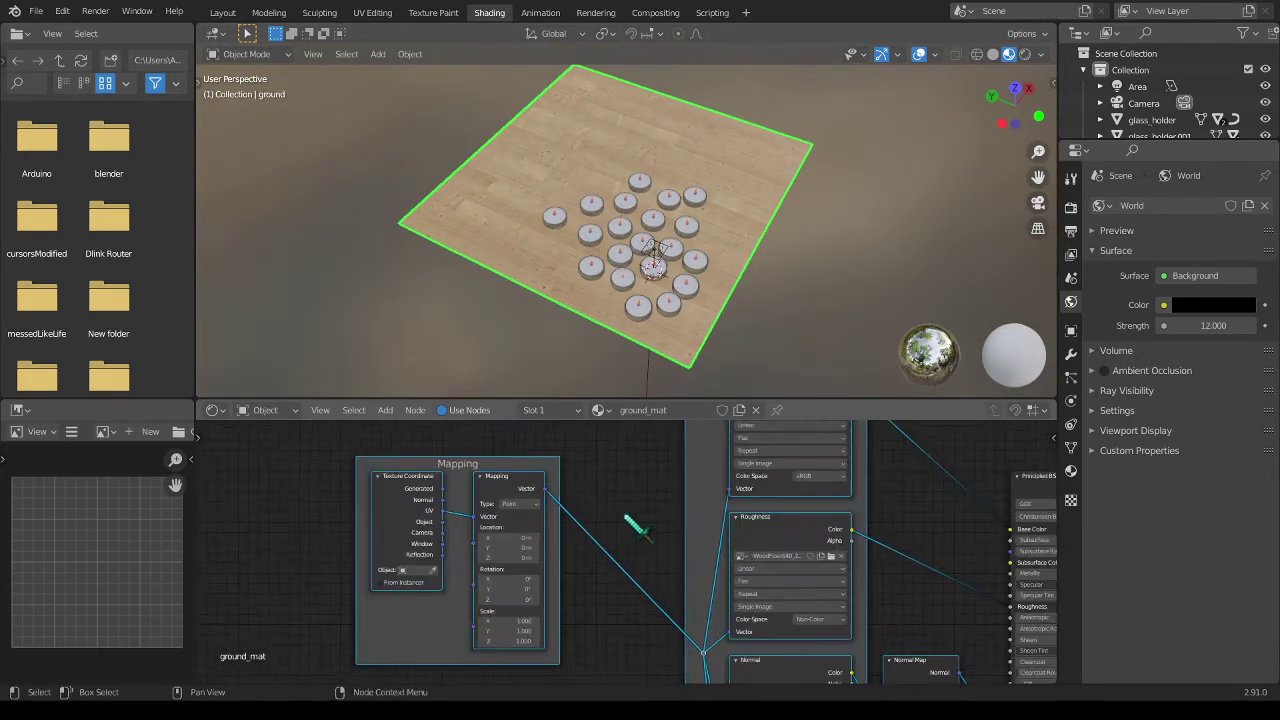
middle_click_drag(612, 503, 757, 430)
scroll(680, 495, "up", 6)
scroll(757, 431, "down", 1)
middle_click_drag(750, 434, 718, 584, "shift")
middle_click_drag(770, 541, 763, 468)
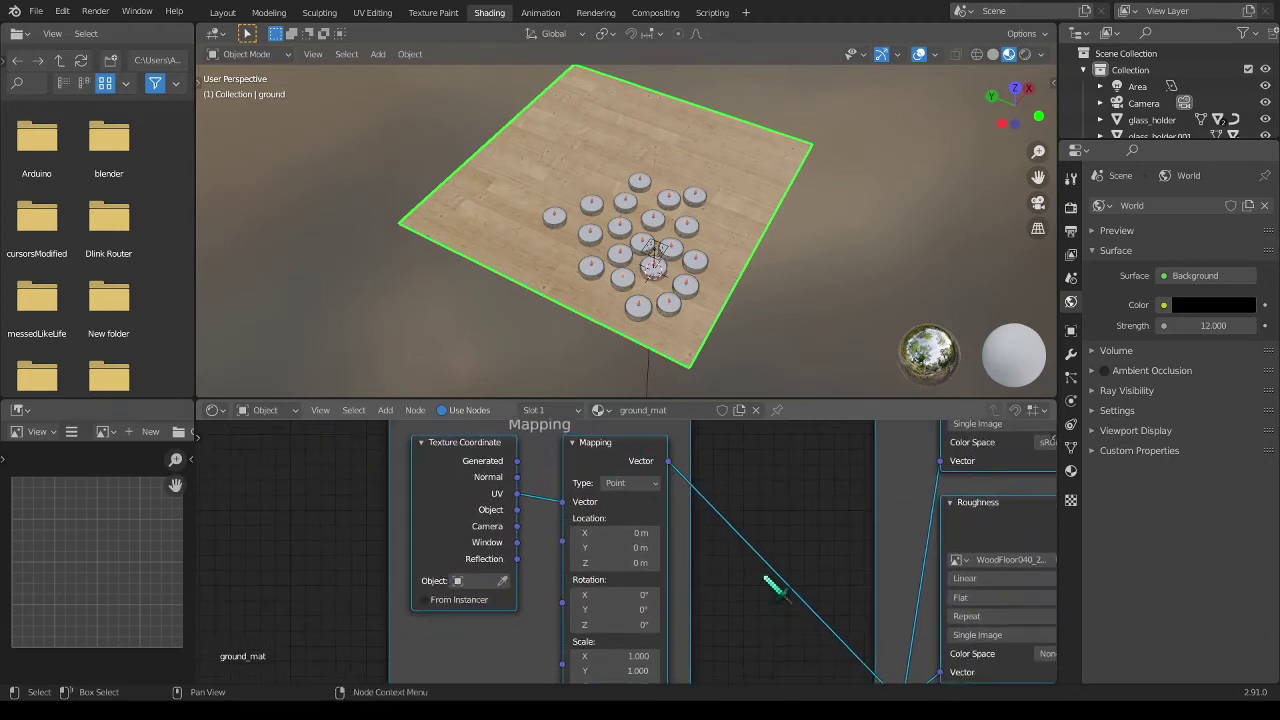
middle_click_drag(775, 588, 749, 566)
scroll(749, 529, "up", 3)
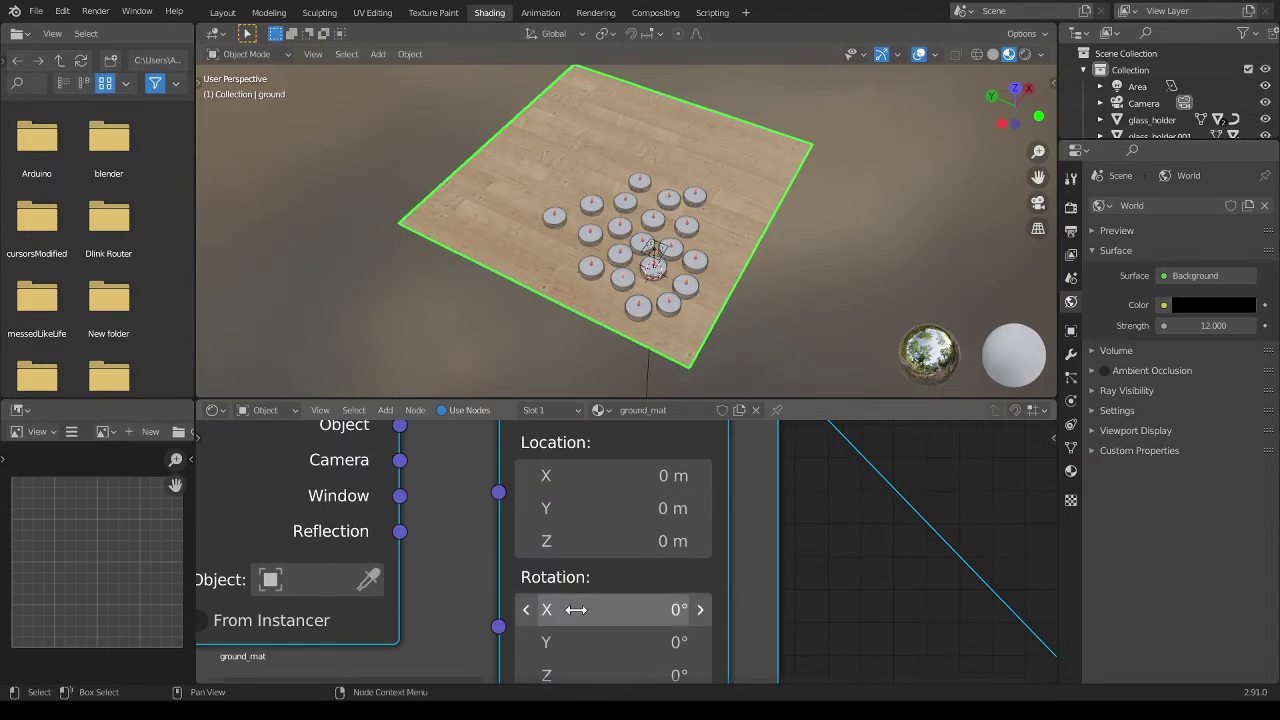
left_click_drag(576, 609, 575, 609)
key("ctrl+z")
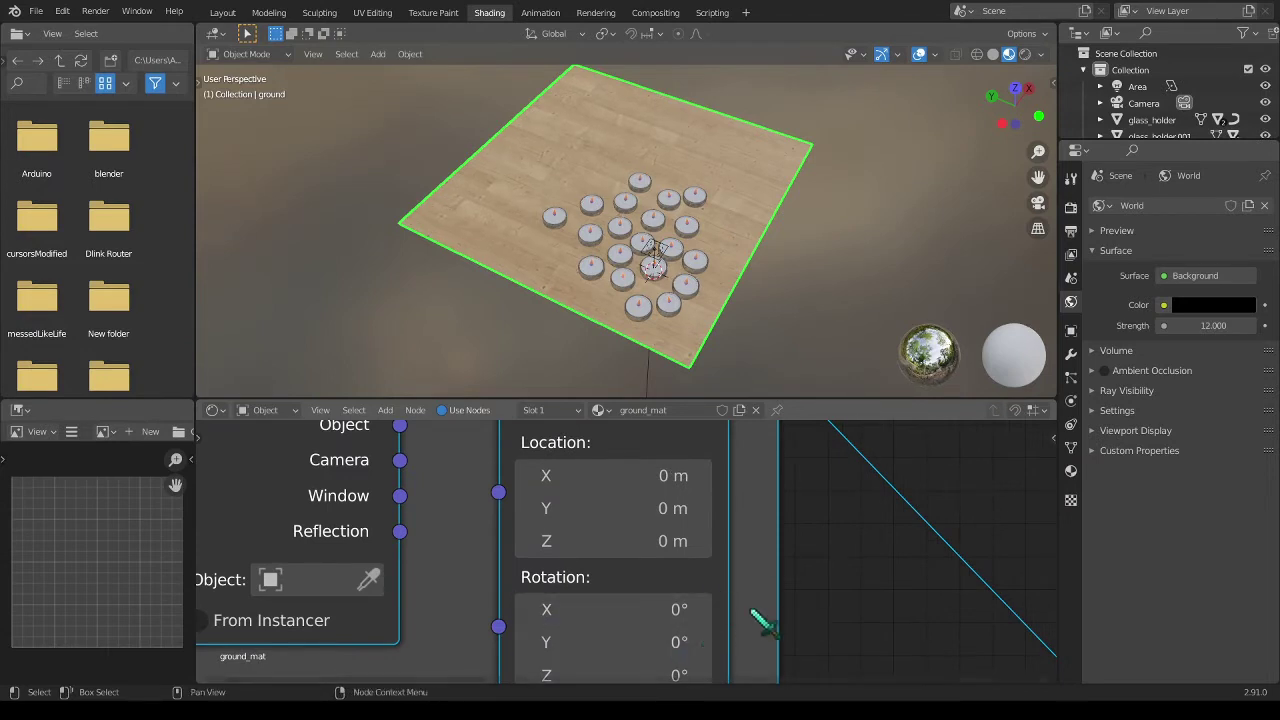
scroll(780, 608, "down", 3)
middle_click_drag(787, 607, 757, 562)
left_click(609, 621)
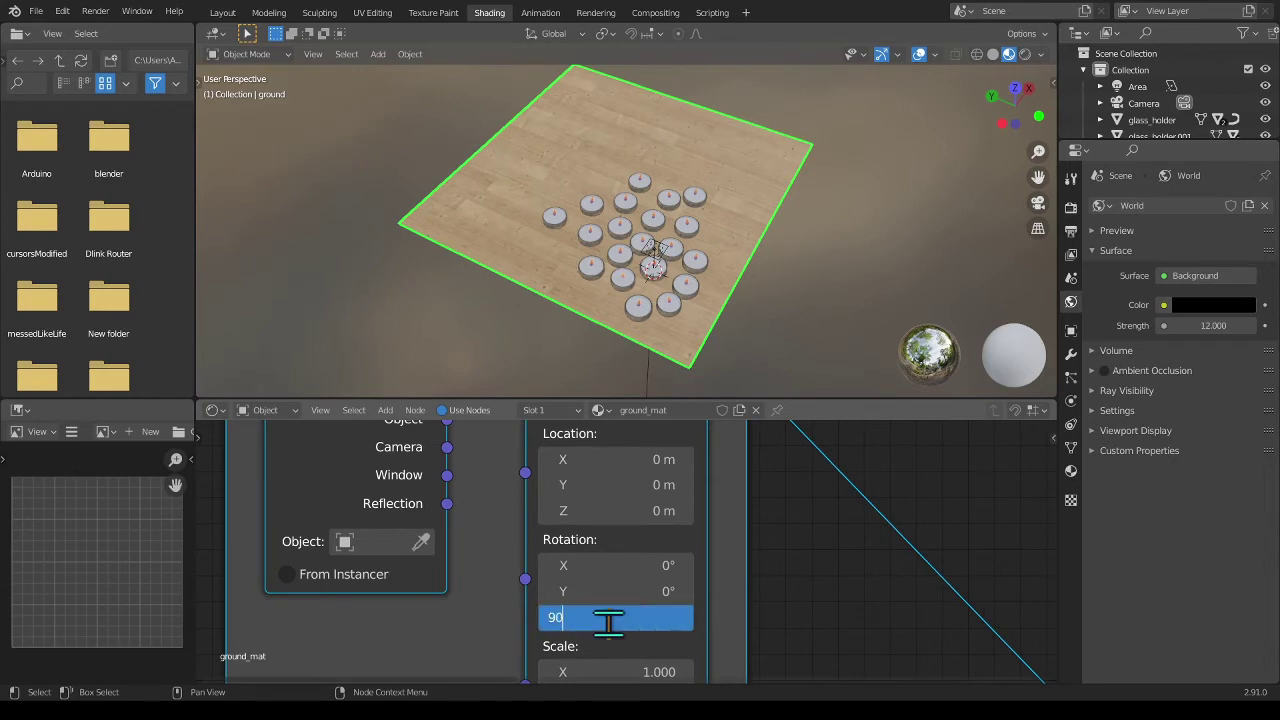
key("Return")
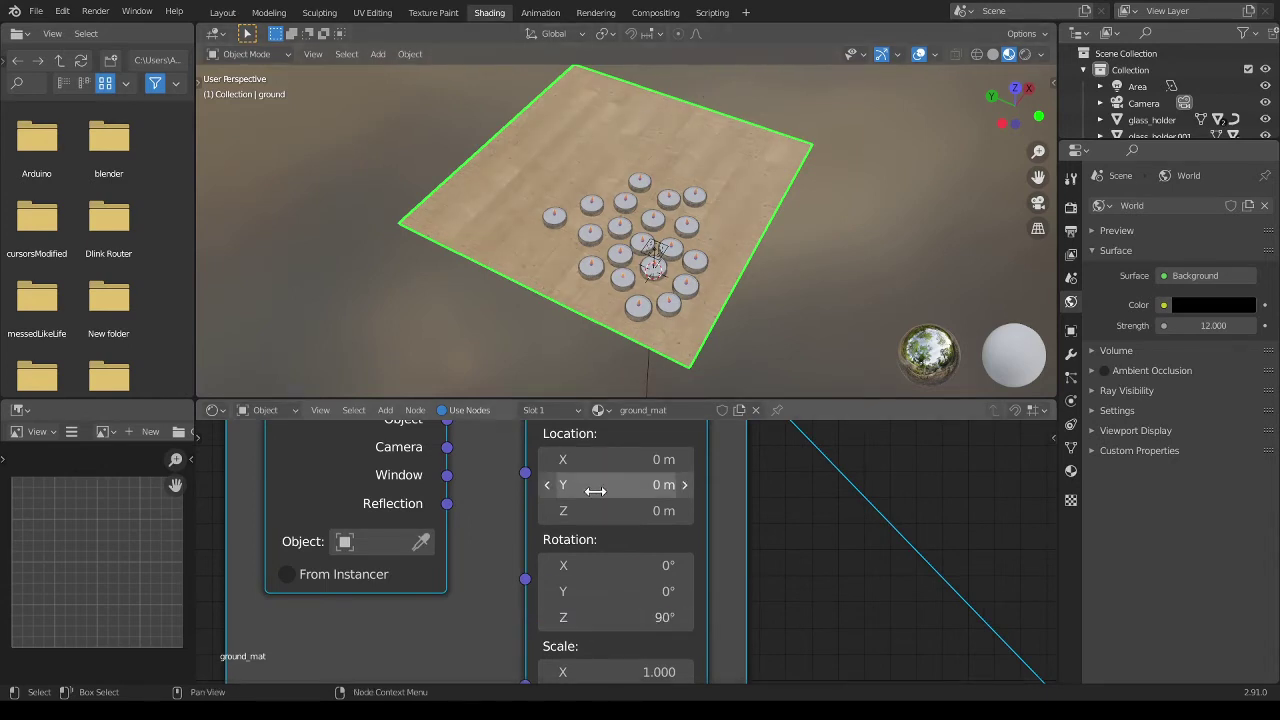
Try shifting the wood texture along X with the Mapping node, and reset its X location to 0 m
left_click_drag(595, 458, 642, 458)
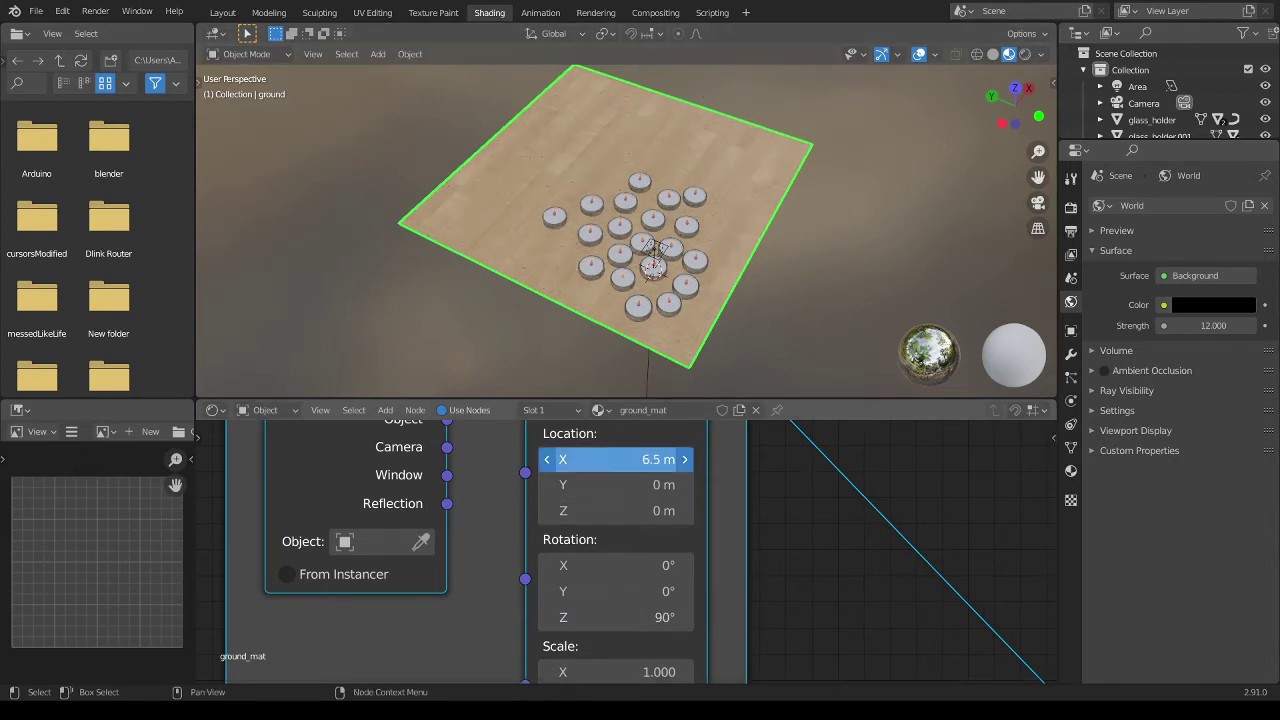
left_click(655, 459)
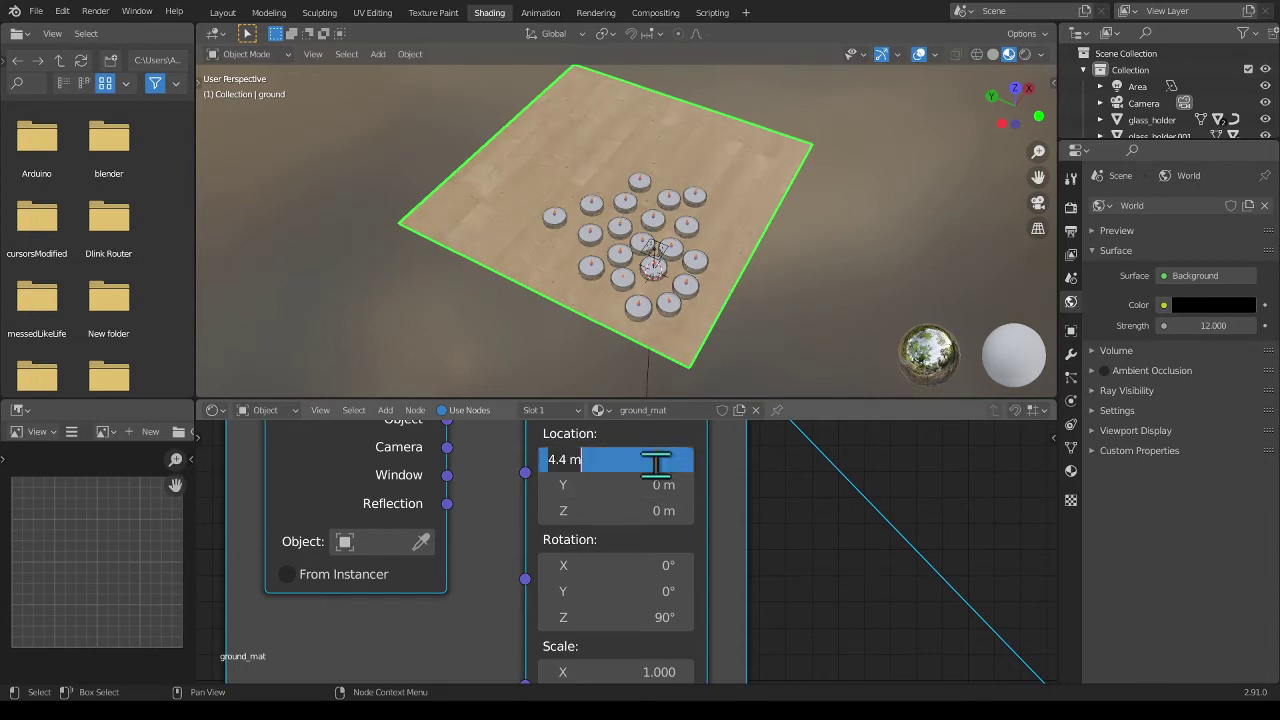
type("0")
key("Return")
Save the candle scene file with the ground material's node setup
scroll(829, 540, "down", 3)
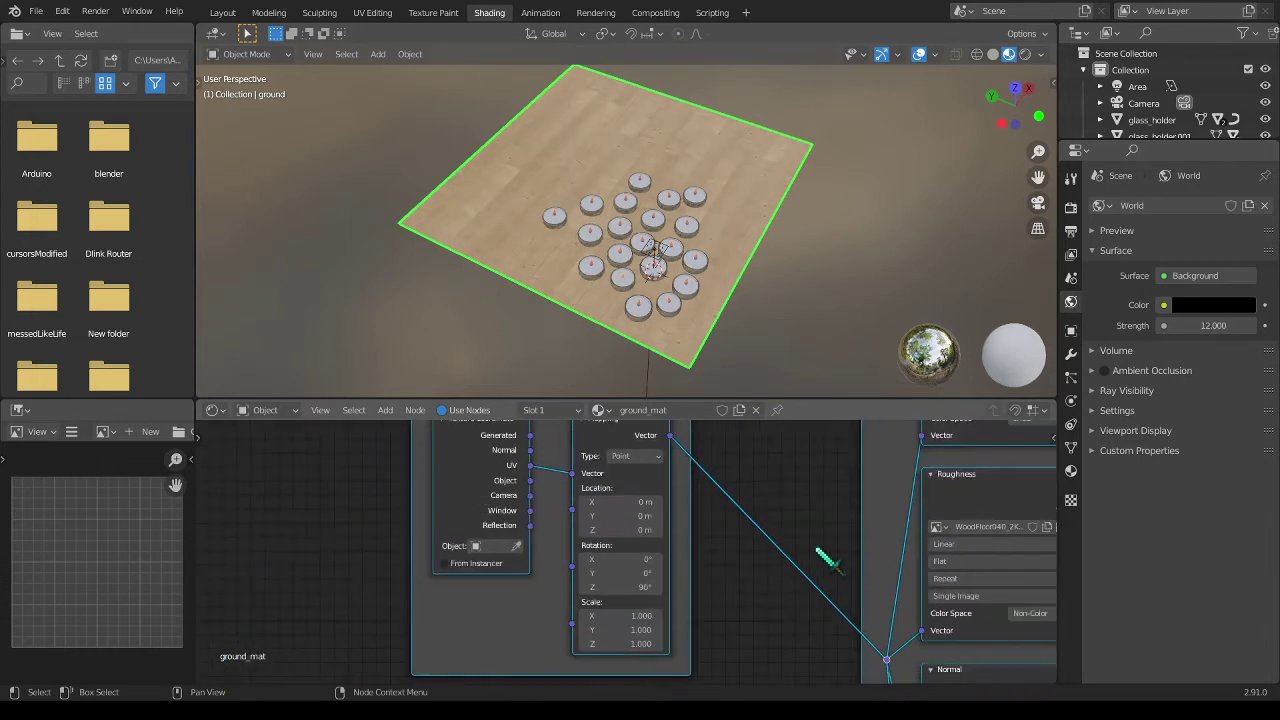
middle_click_drag(780, 545, 666, 578)
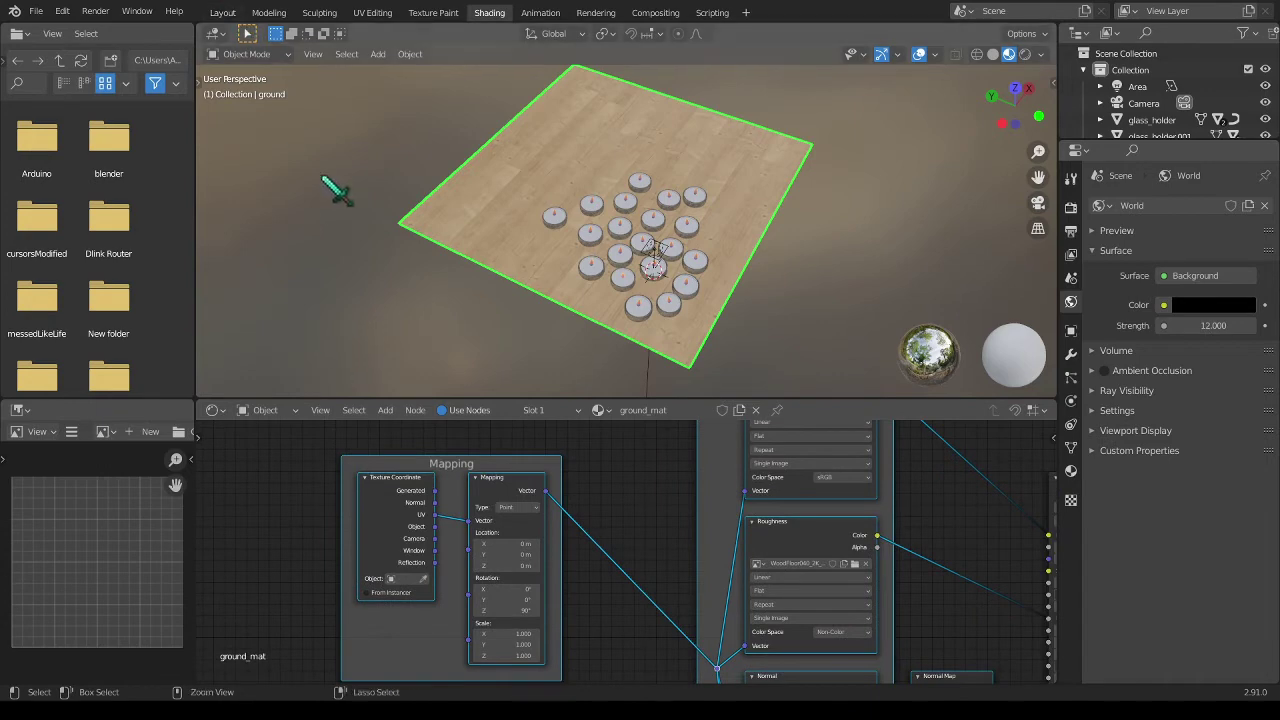
key("ctrl+s")
Return to the Layout workspace and preview the candles on the wooden ground through the camera with rendered shading
left_click(222, 12)
scroll(700, 366, "down", 5)
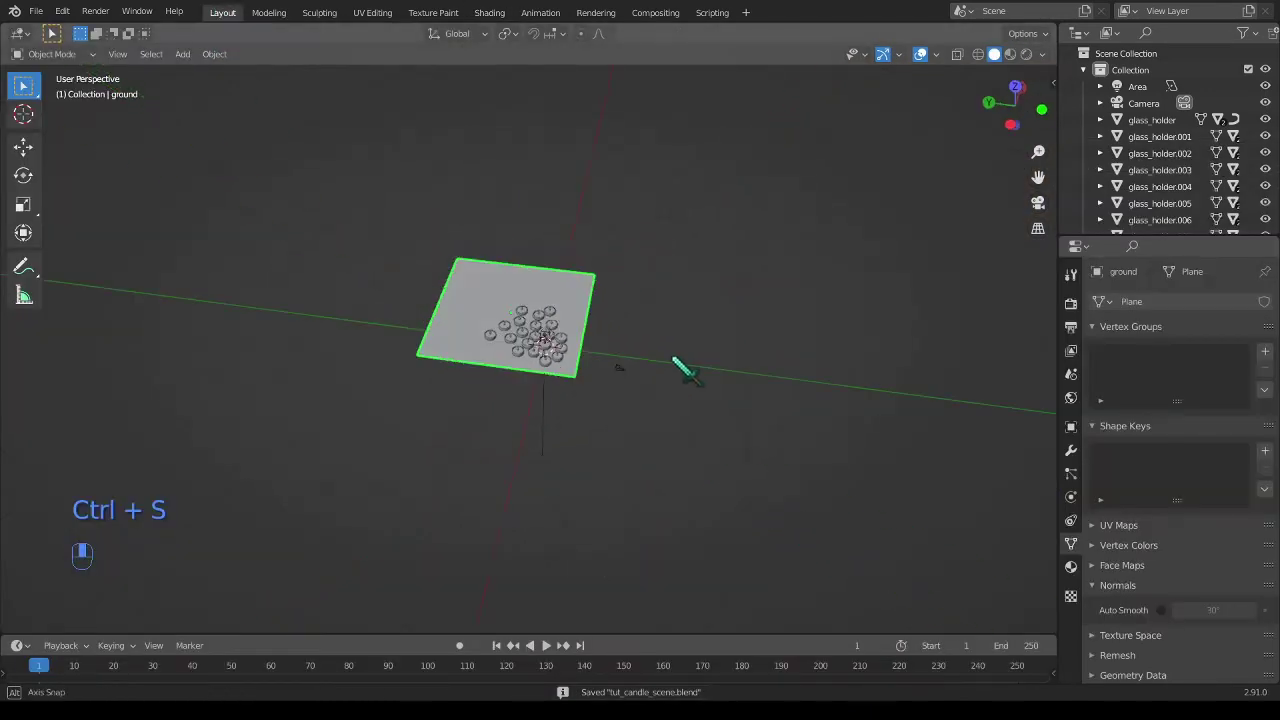
left_click(1027, 54)
key("KP_0")
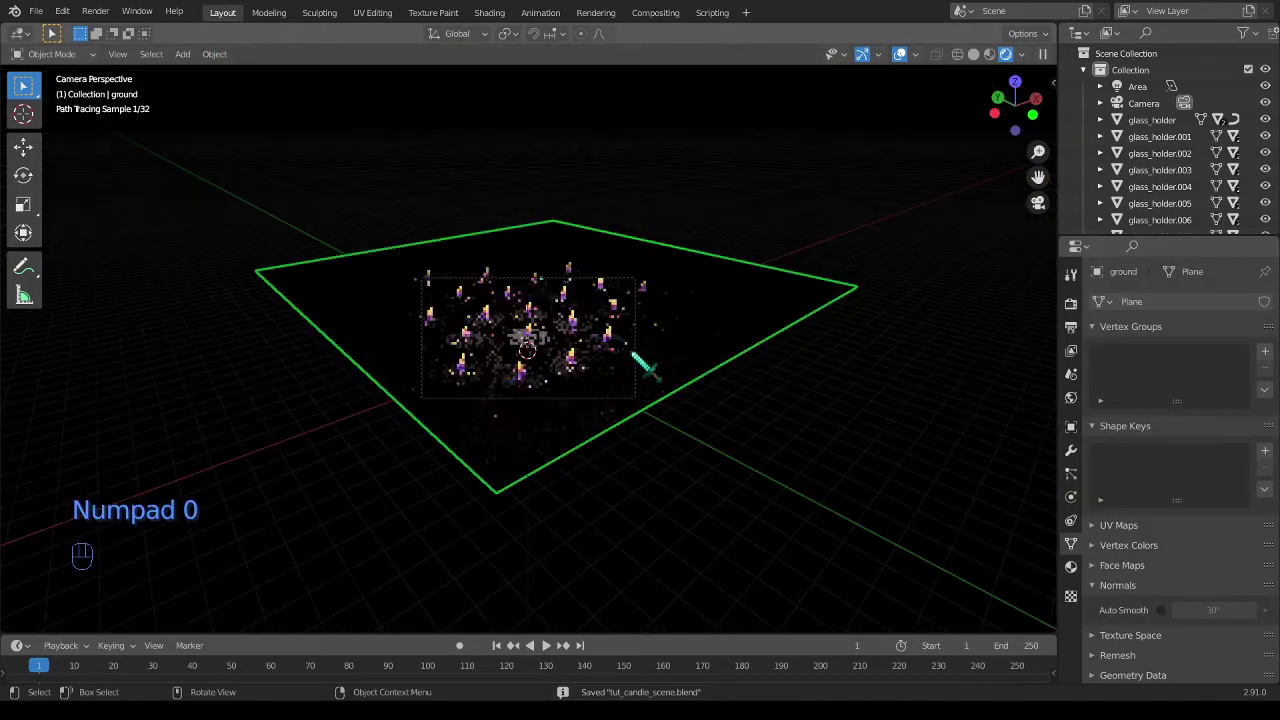
scroll(462, 332, "up", 9)
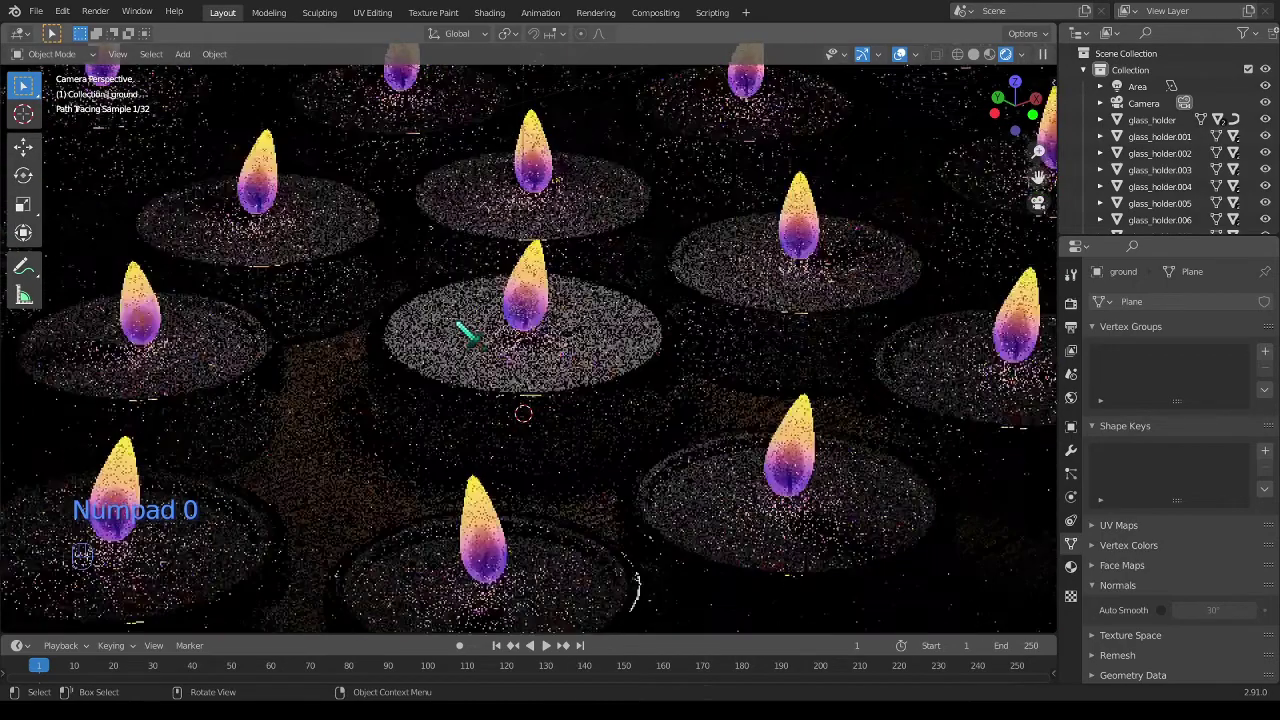
scroll(466, 332, "down", 4)
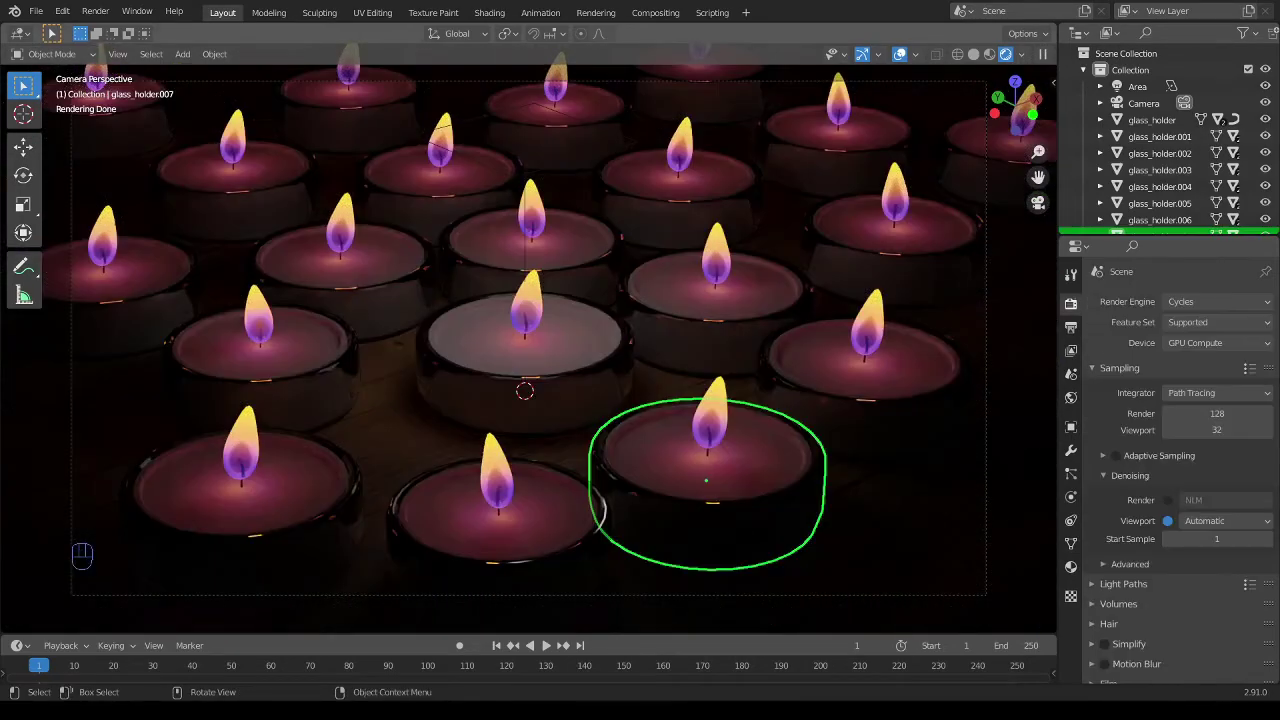
Open the glass holder's material nodes in the Shading workspace with material preview, and move the Glass BSDF node to make room for texture nodes
left_click(989, 54)
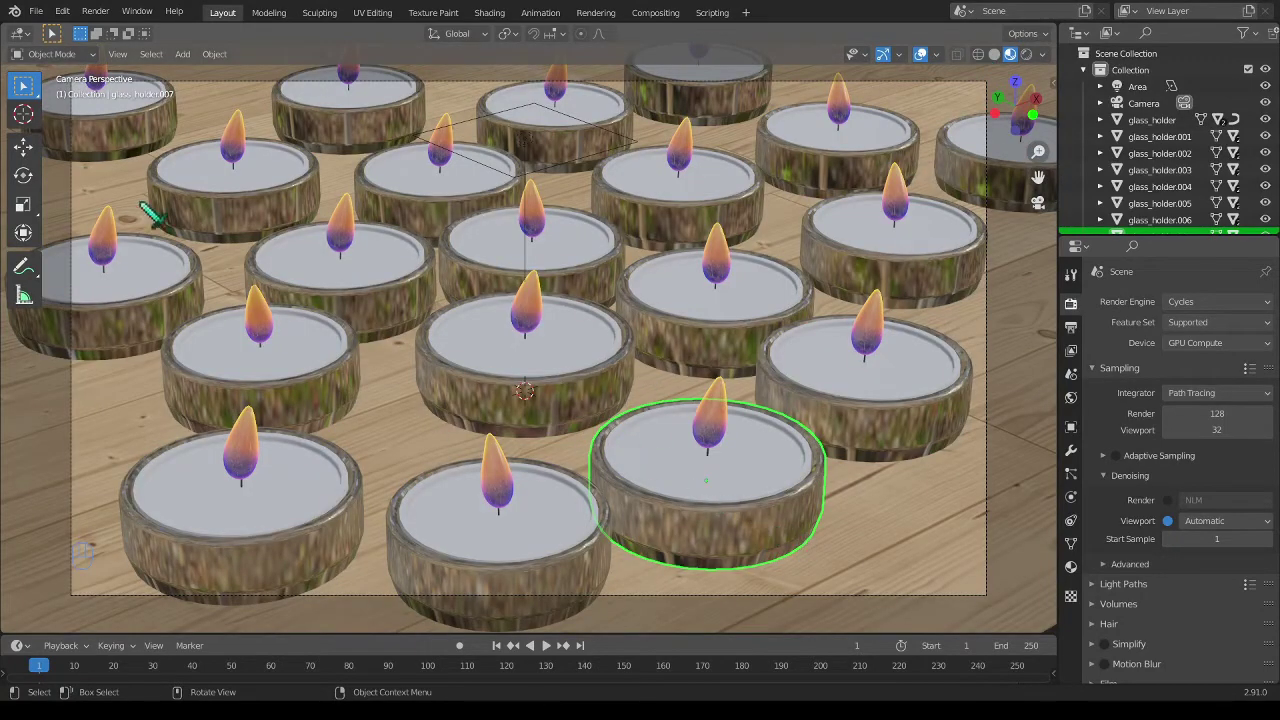
left_click(494, 14)
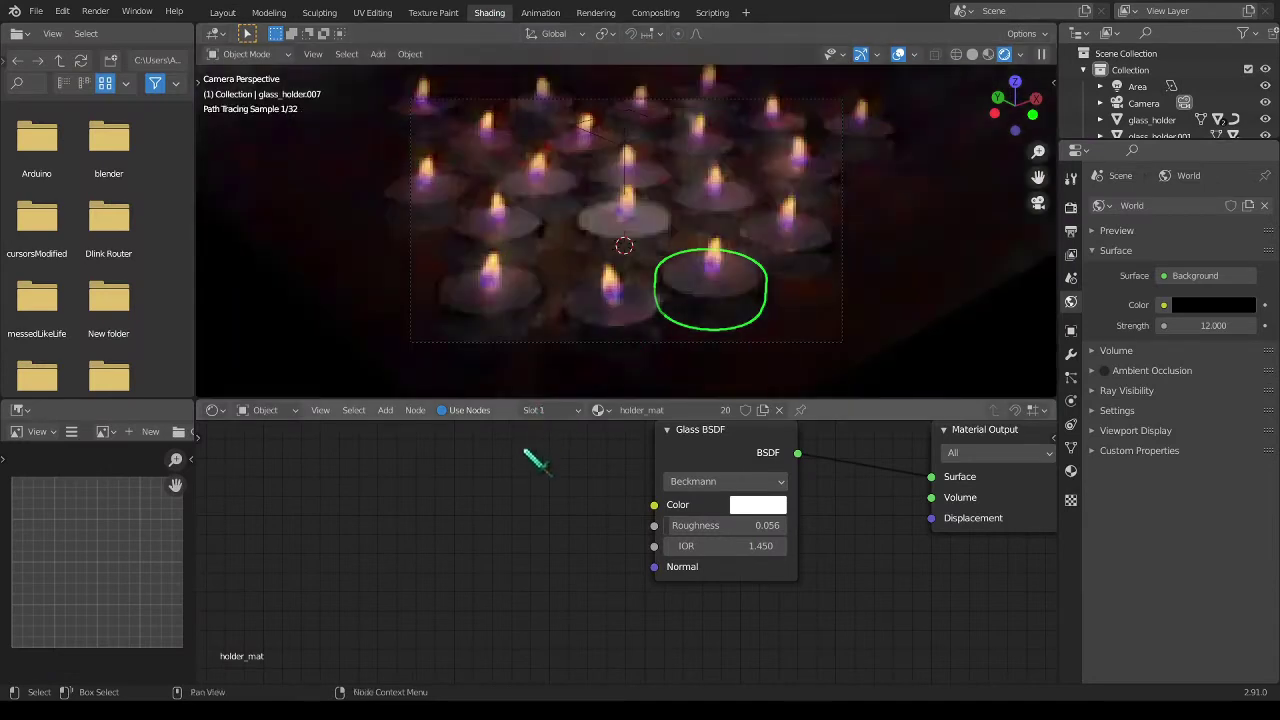
left_click(988, 54)
middle_click_drag(547, 494, 627, 522)
scroll(467, 551, "down", 3)
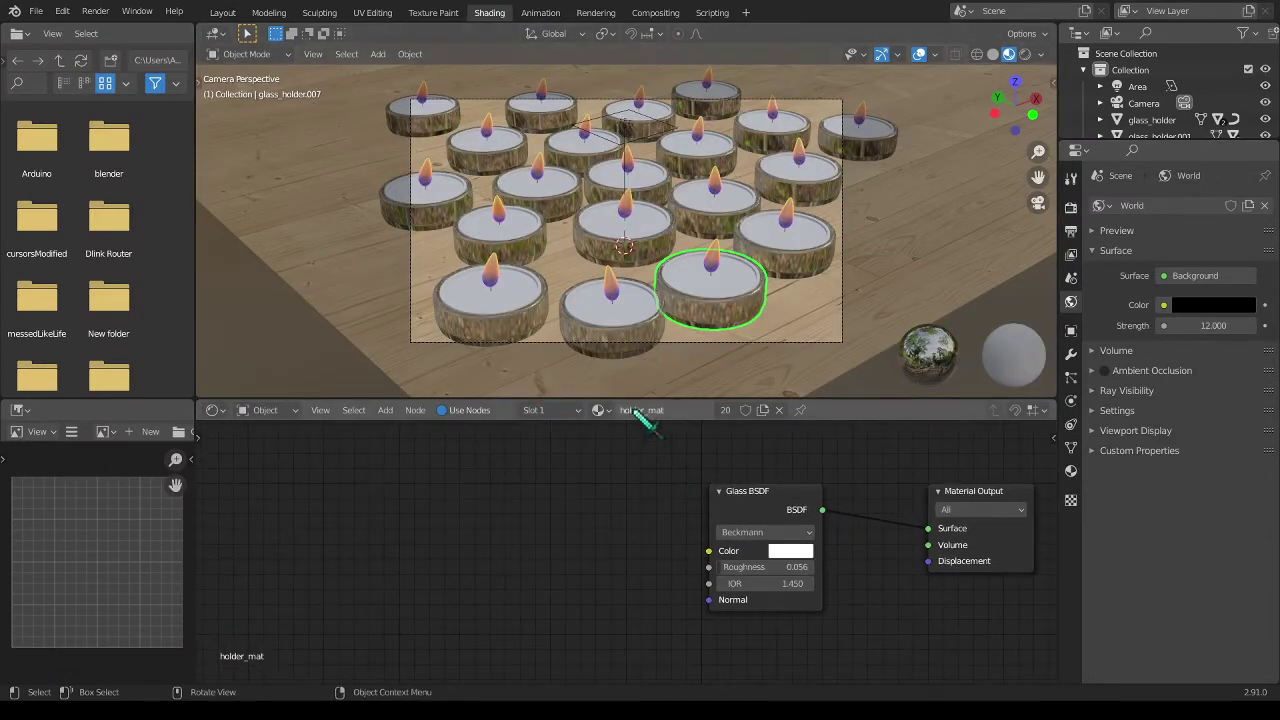
middle_click_drag(560, 547, 604, 543)
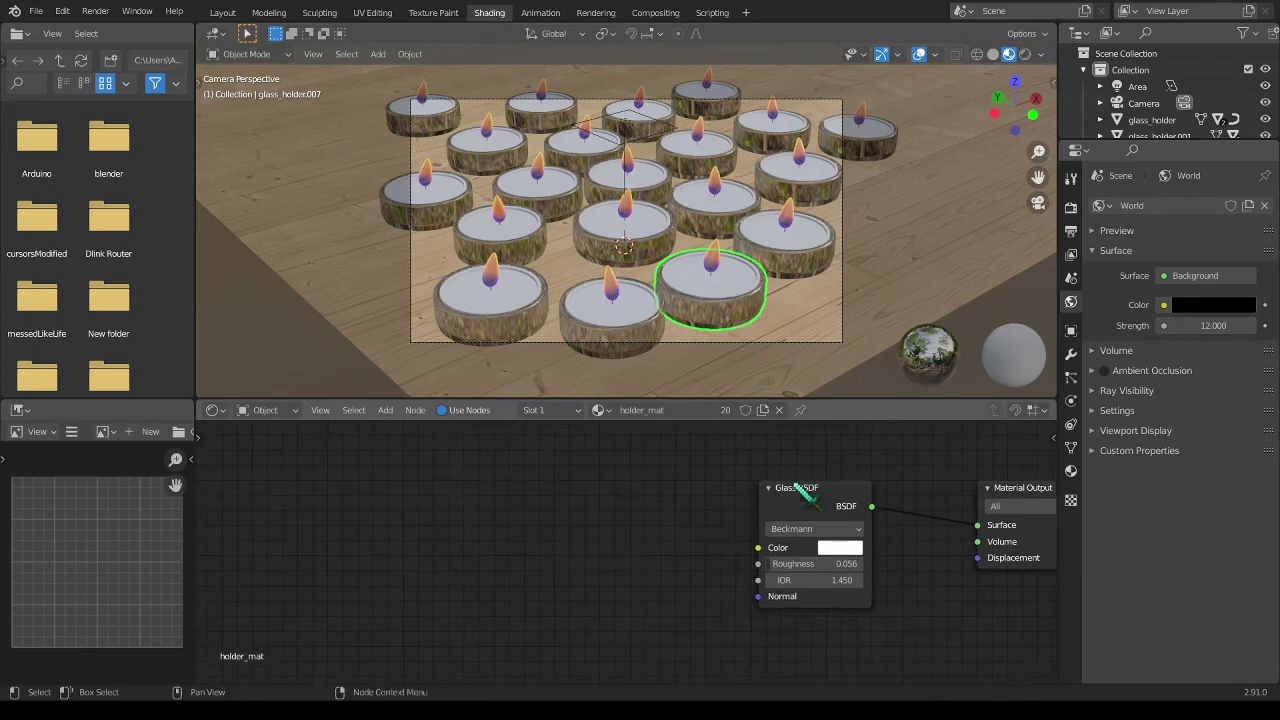
left_click_drag(800, 490, 841, 483)
Add a Voronoi Texture node to holder_mat, well before the Glass BSDF node
key("shift+a")
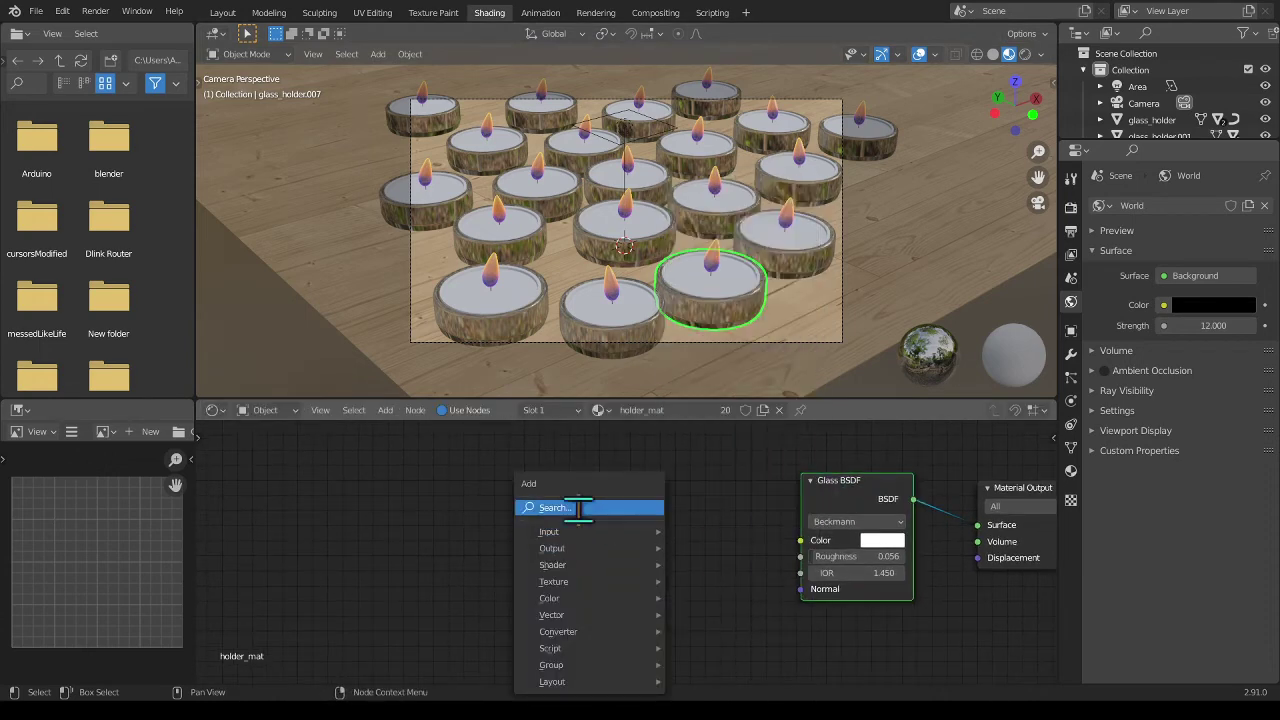
left_click(579, 507)
type("vor")
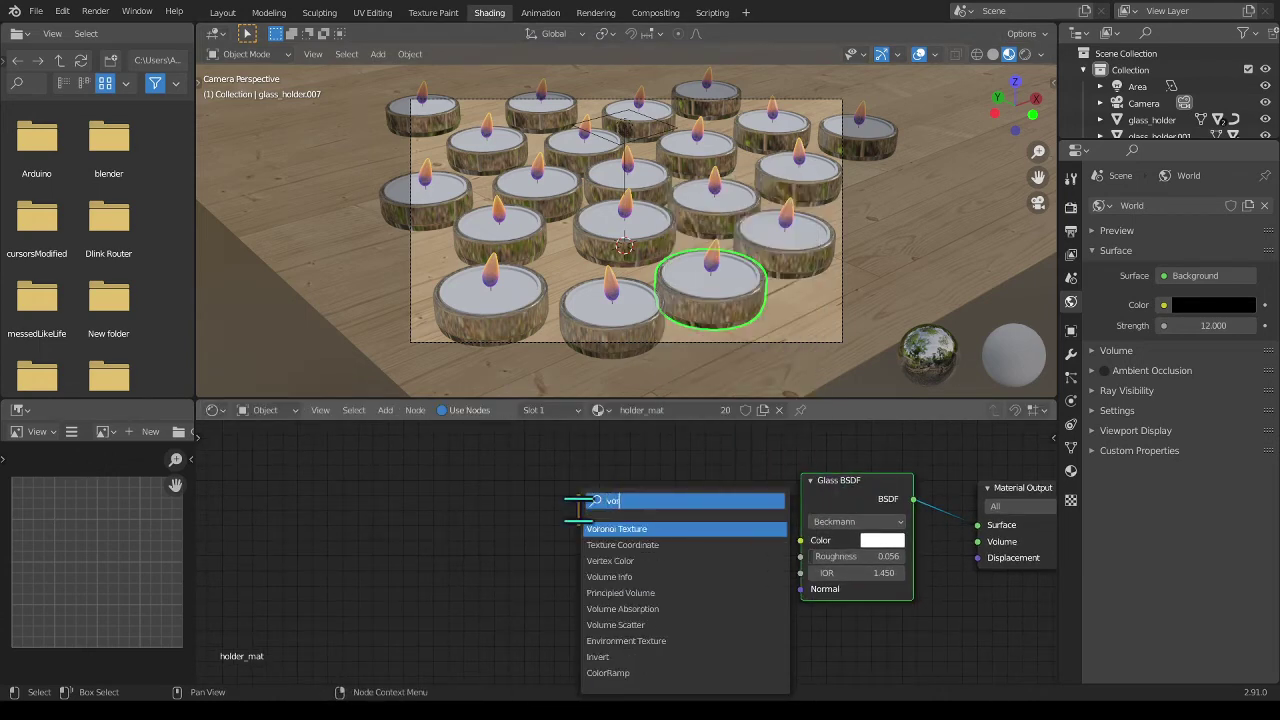
key("Return")
left_click(388, 478)
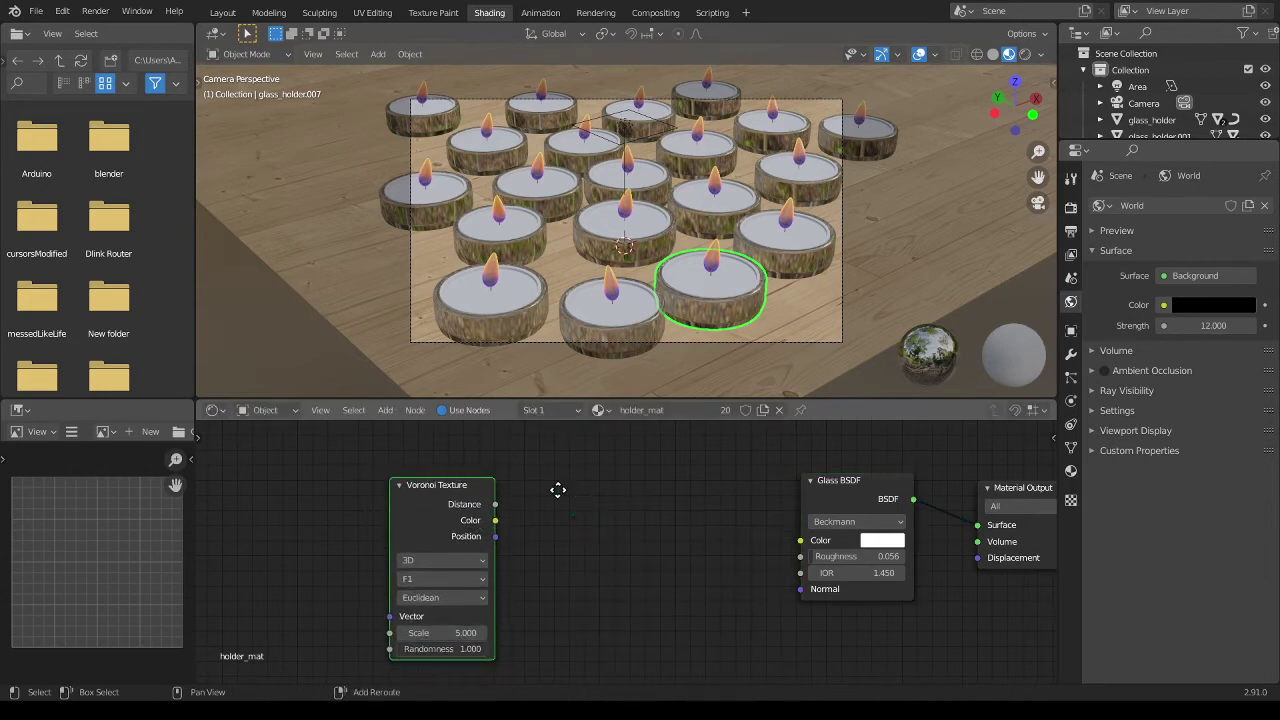
middle_click_drag(558, 490, 713, 490)
Attach Mapping and Texture Coordinate nodes to the Voronoi Texture, using the Object coordinates as the mapping vector
key("ctrl+t")
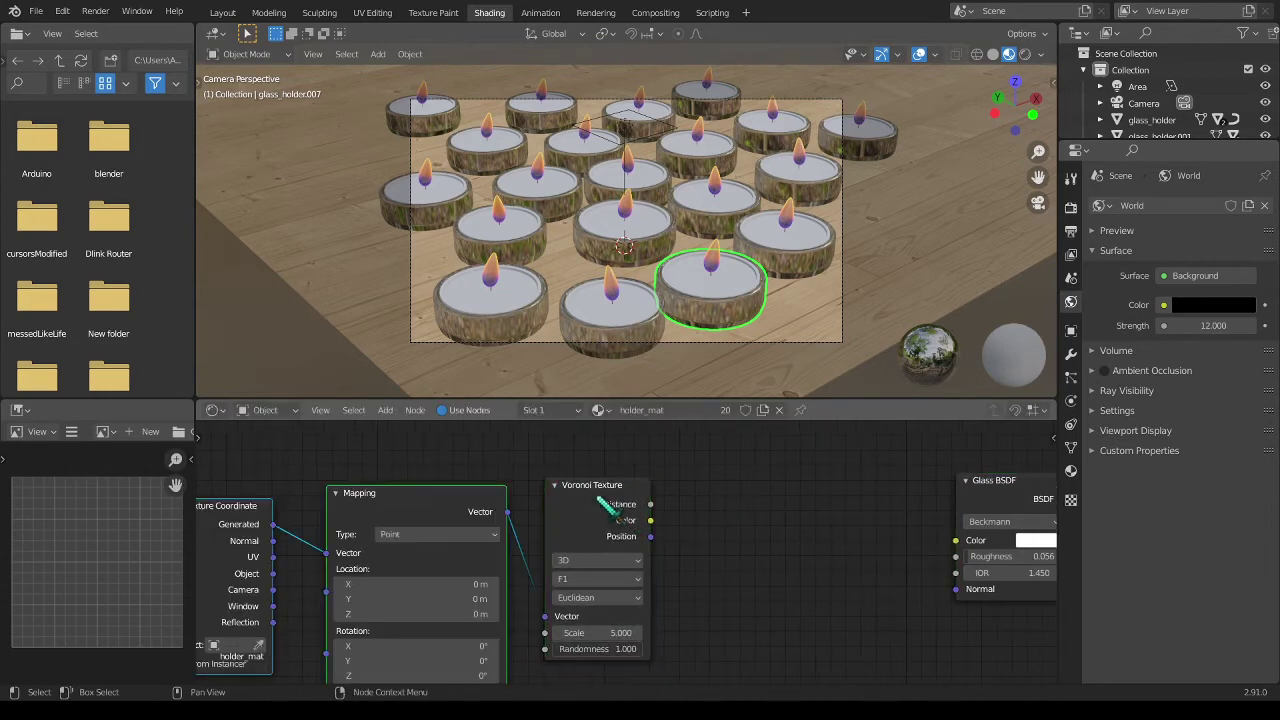
scroll(760, 505, "up", 2)
left_click_drag(458, 578, 546, 548)
scroll(660, 545, "down", 6)
middle_click_drag(693, 542, 338, 544, "shift")
Add a ColorRamp node between the Voronoi Texture and Glass BSDF nodes
key("shift+a")
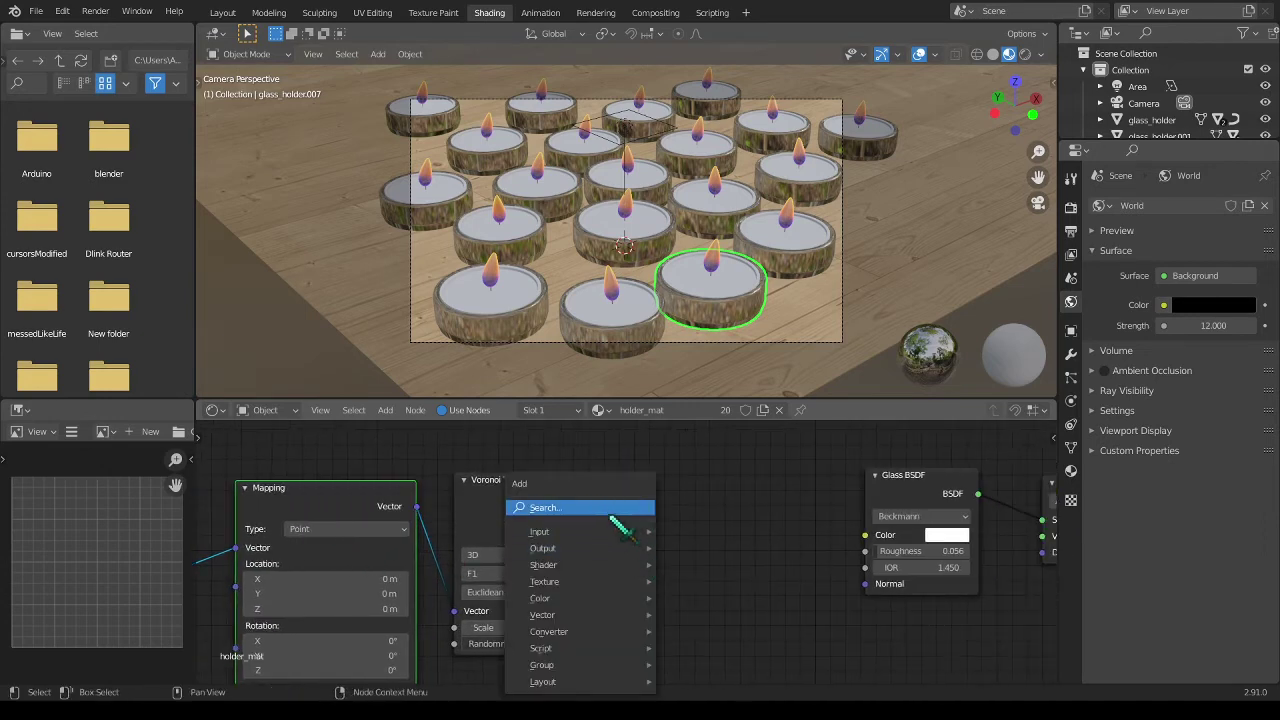
left_click(603, 506)
type("color")
key("Down")
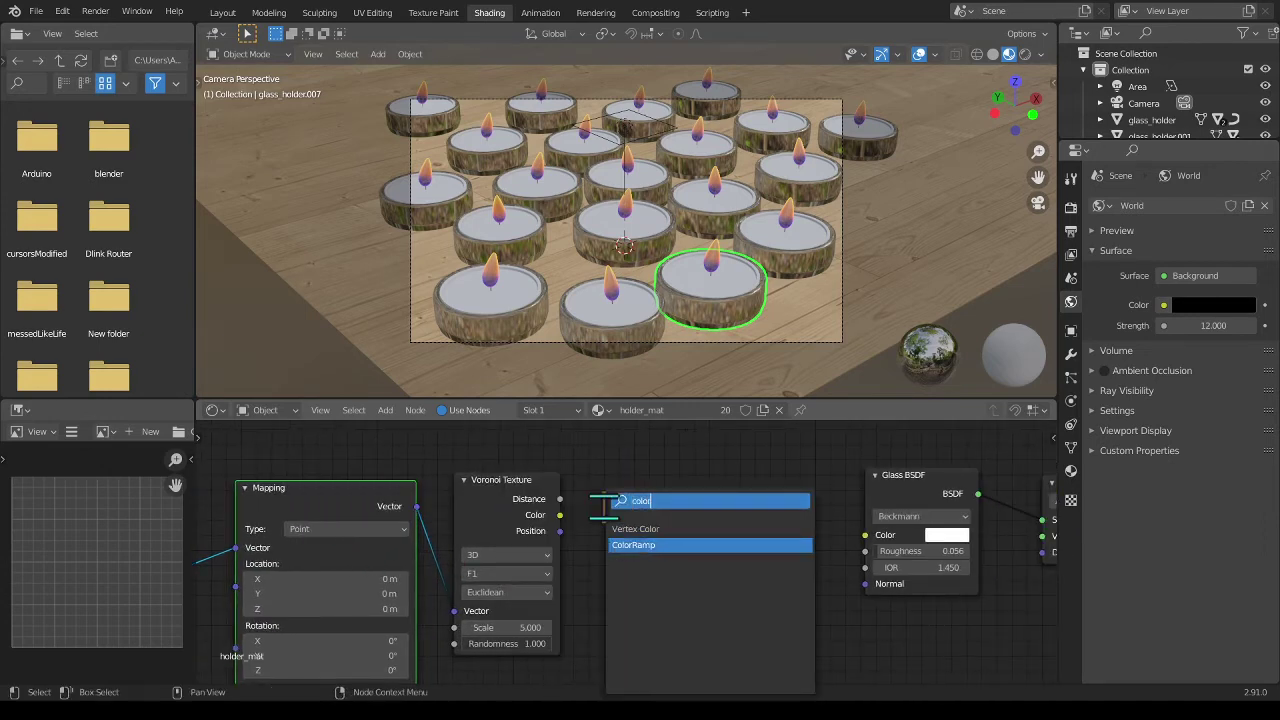
key("Return")
left_click(603, 512)
Shift the Texture Coordinate, Mapping and Voronoi nodes away from the shader, and reposition the ColorRamp between them
scroll(600, 514, "down", 6)
left_click_drag(235, 446, 594, 634)
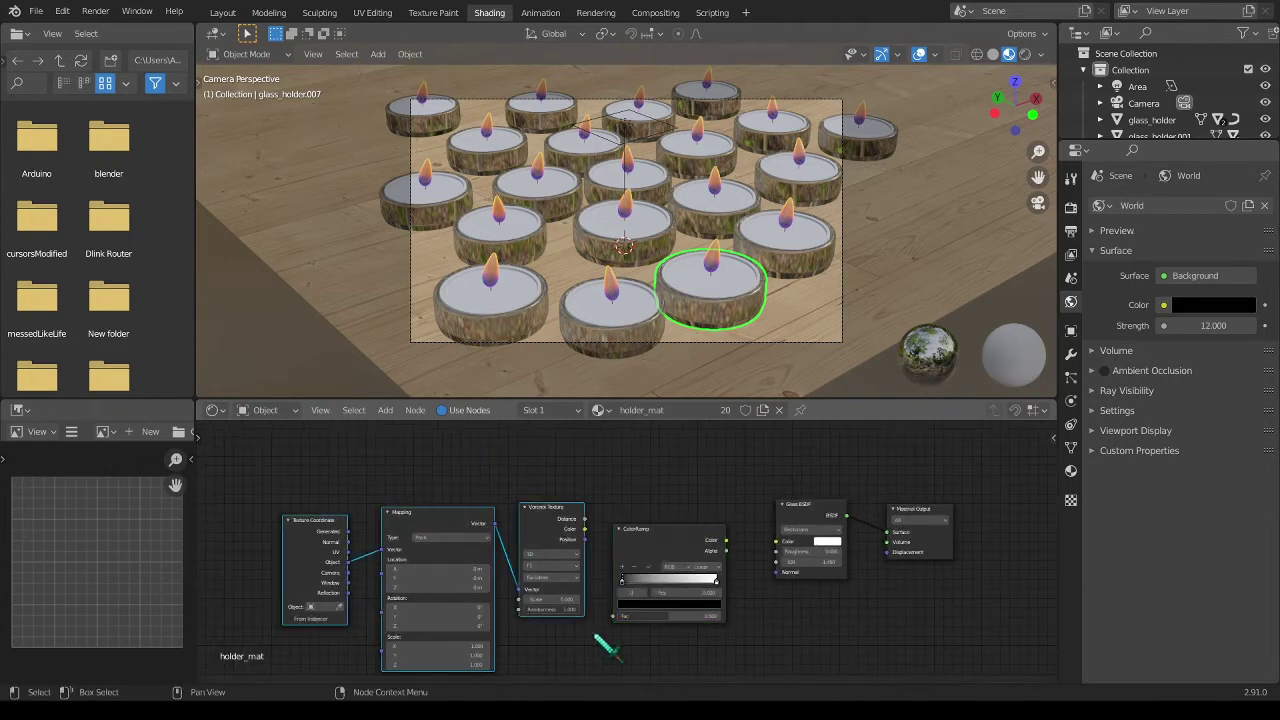
key("g")
left_click(468, 632)
left_click_drag(657, 534, 648, 535)
left_click(573, 552)
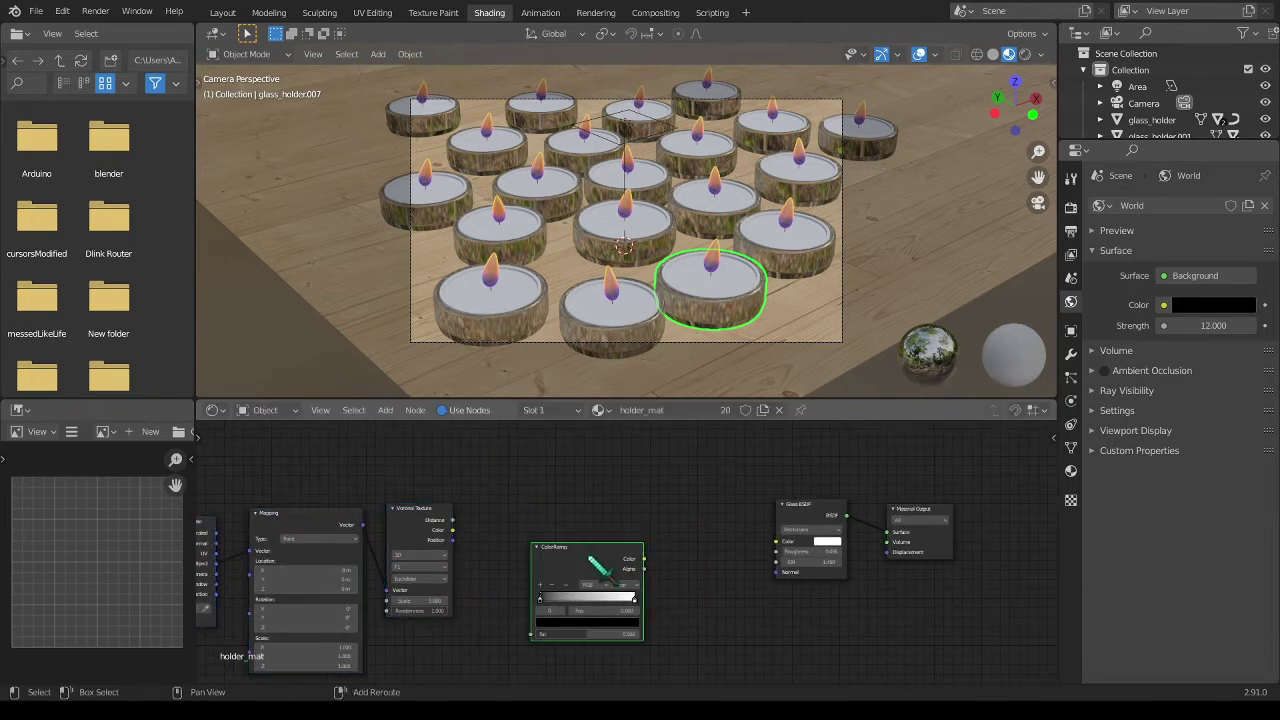
Add a Bump node between the ColorRamp and Glass BSDF nodes
key("shift+a")
left_click(573, 506)
type("bum")
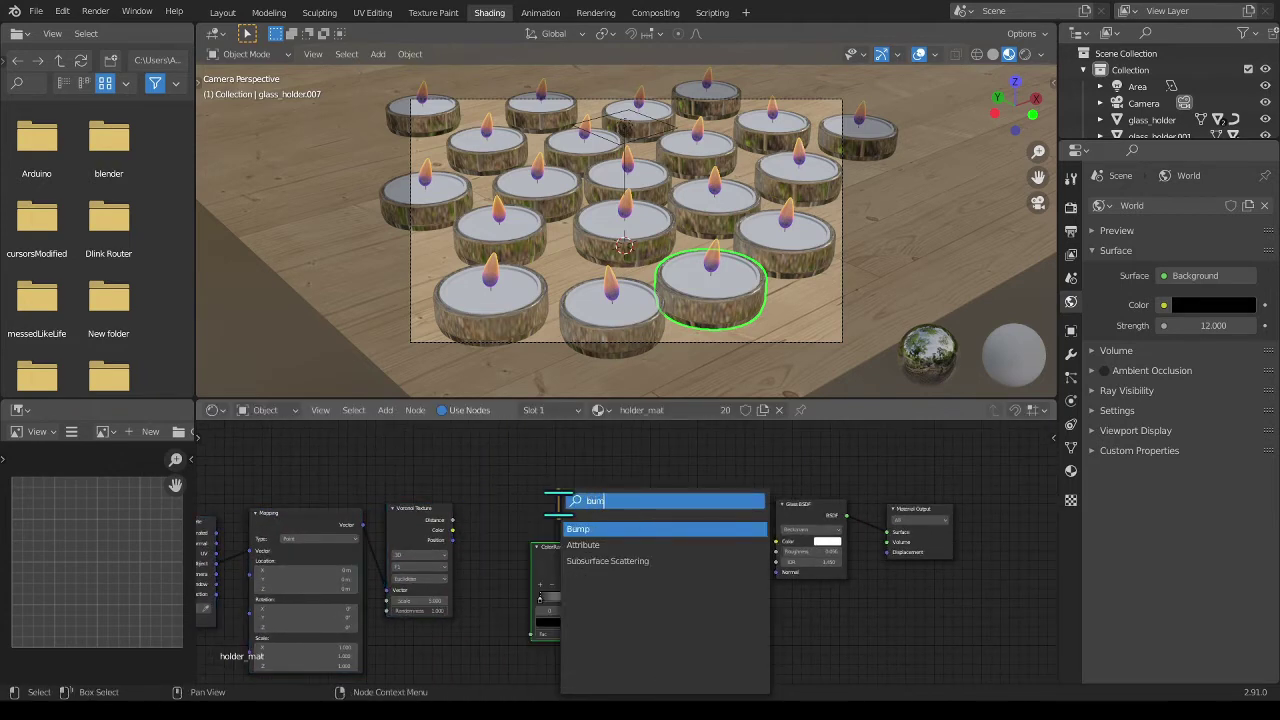
key("Return")
left_click(673, 537)
scroll(605, 545, "up", 2)
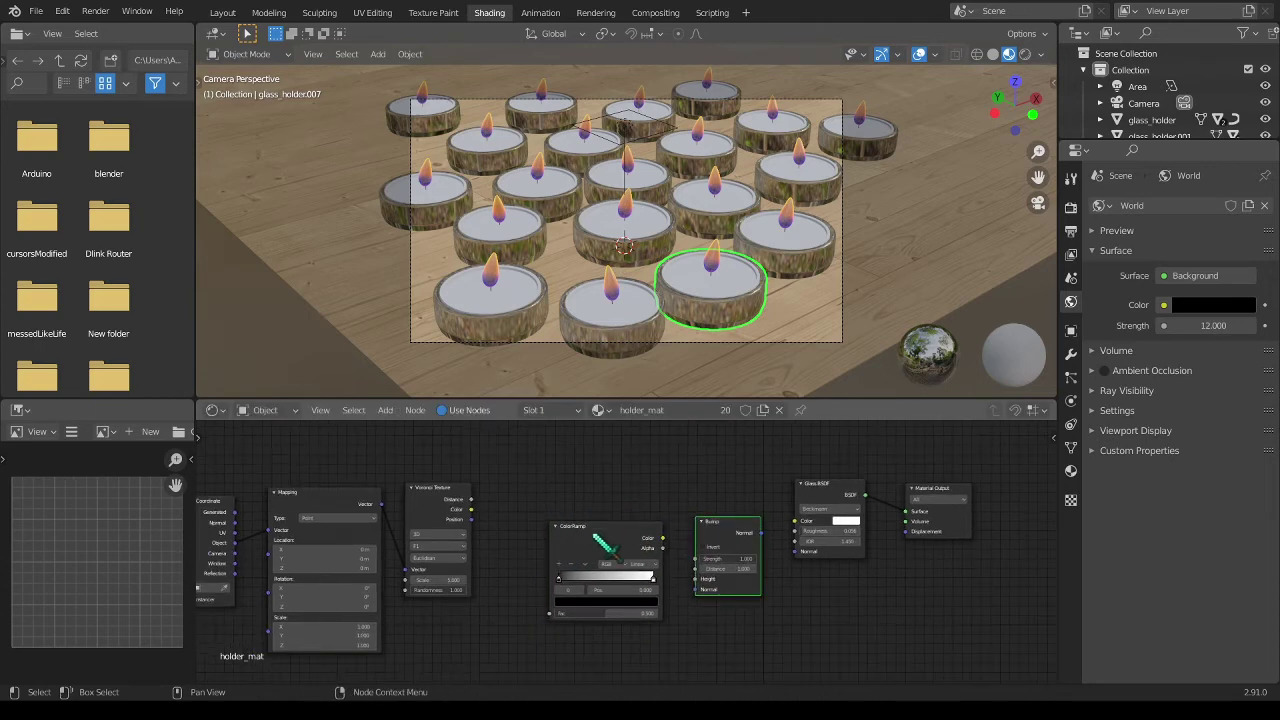
Move the ColorRamp closer to the Voronoi Texture, and connect the Voronoi Color output to the ColorRamp's Fac input
left_click(583, 522)
left_click_drag(575, 538, 503, 498)
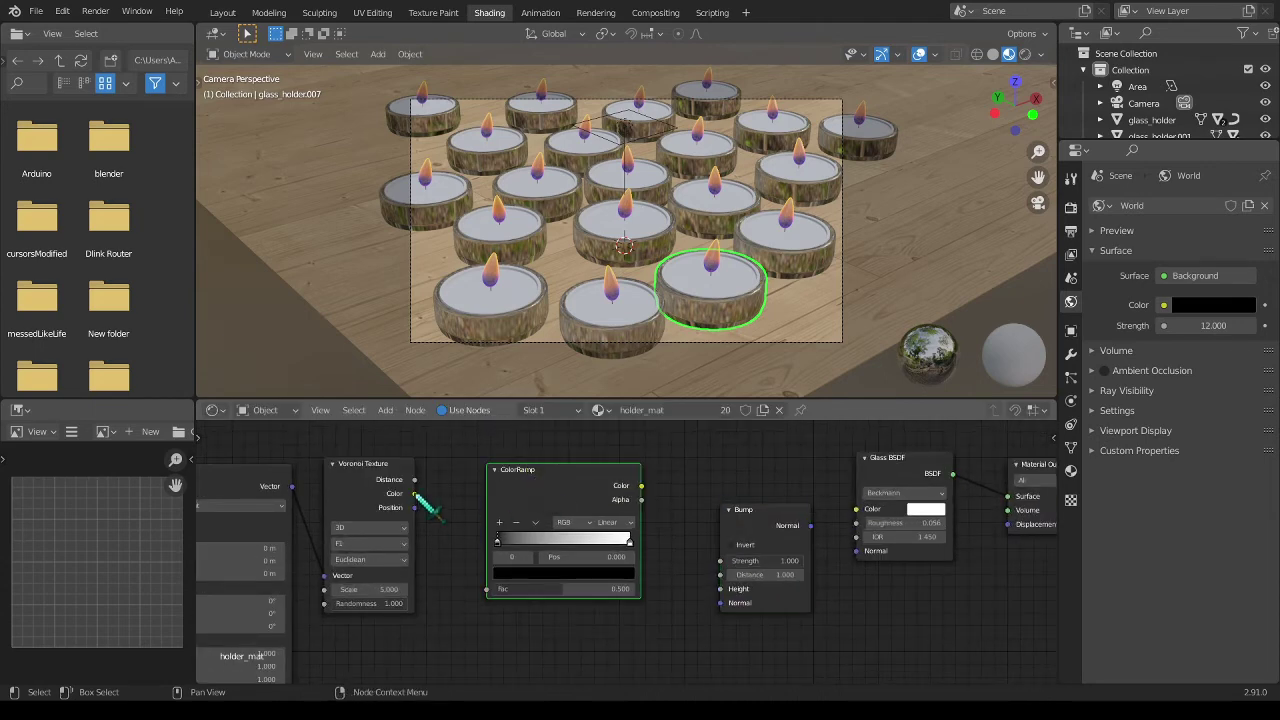
left_click_drag(416, 494, 455, 540)
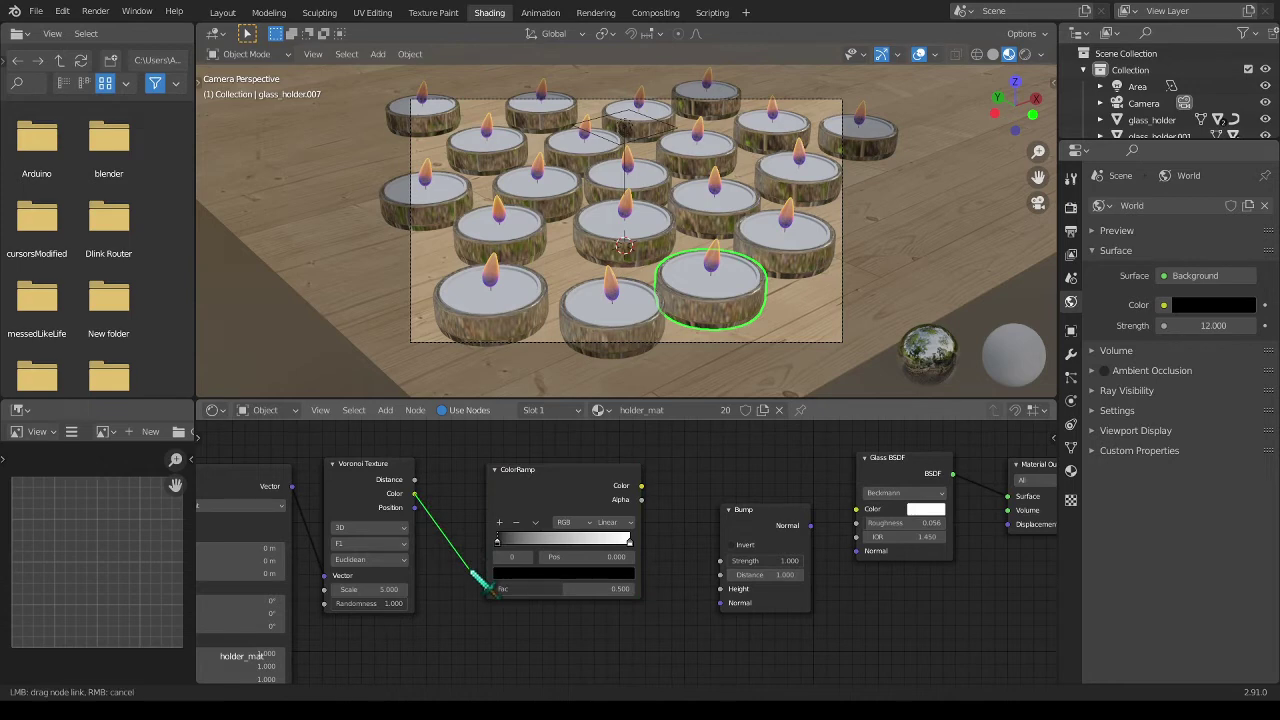
left_click_drag(490, 592, 492, 594)
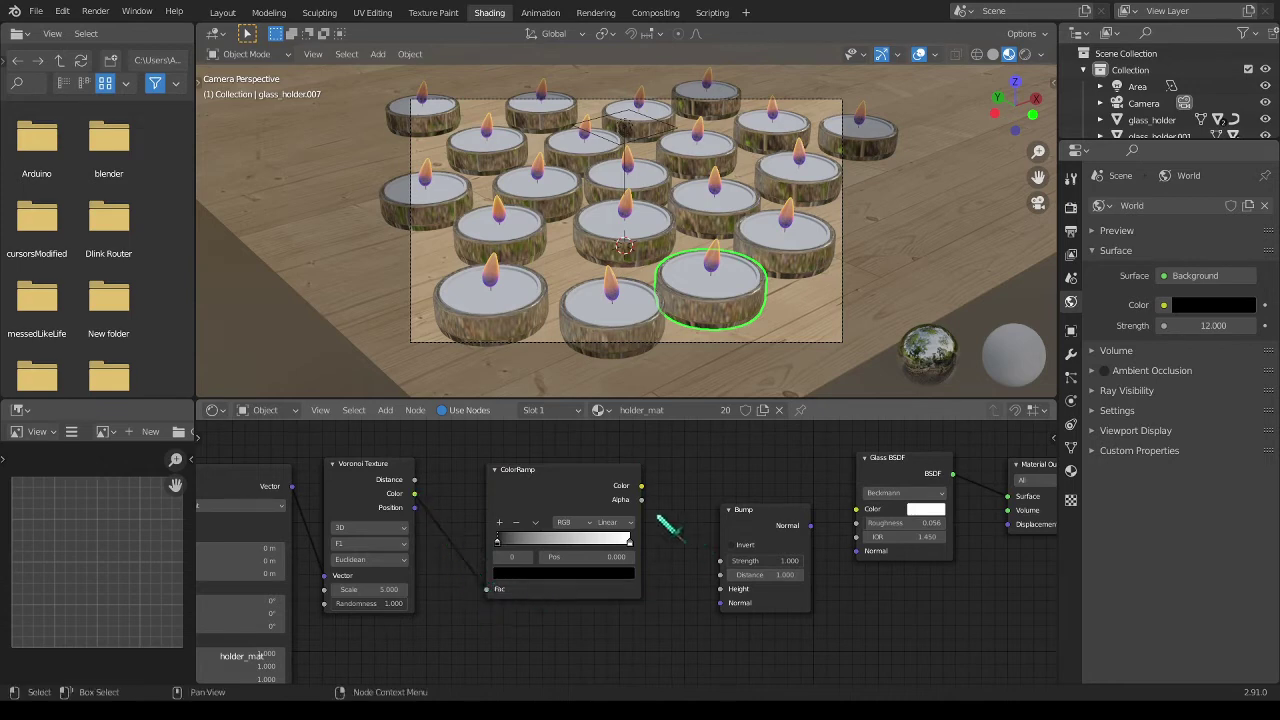
Connect the ColorRamp's Color output to the Bump Height, and the Bump Normal output to the Glass BSDF's Normal input
scroll(672, 515, "up", 3)
left_click_drag(543, 472, 632, 592)
left_click_drag(673, 664, 669, 641)
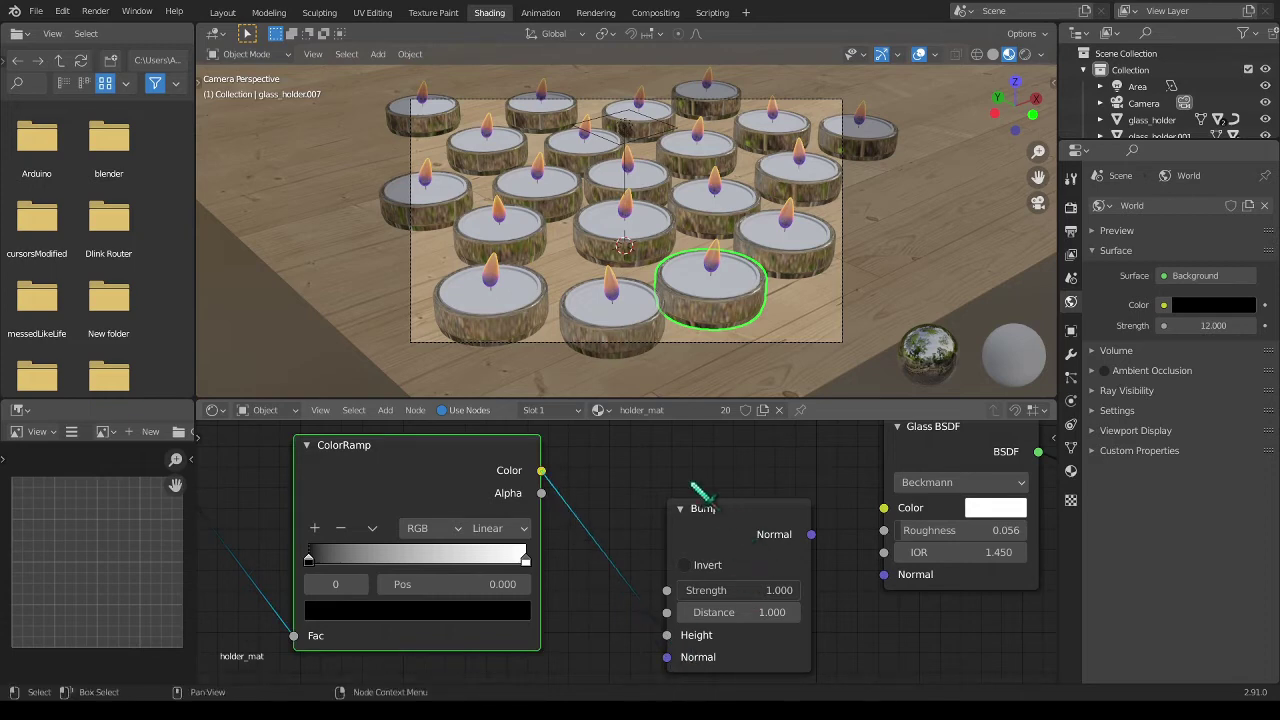
middle_click_drag(700, 518, 622, 509)
left_click_drag(626, 519, 602, 481)
left_click_drag(708, 486, 729, 507)
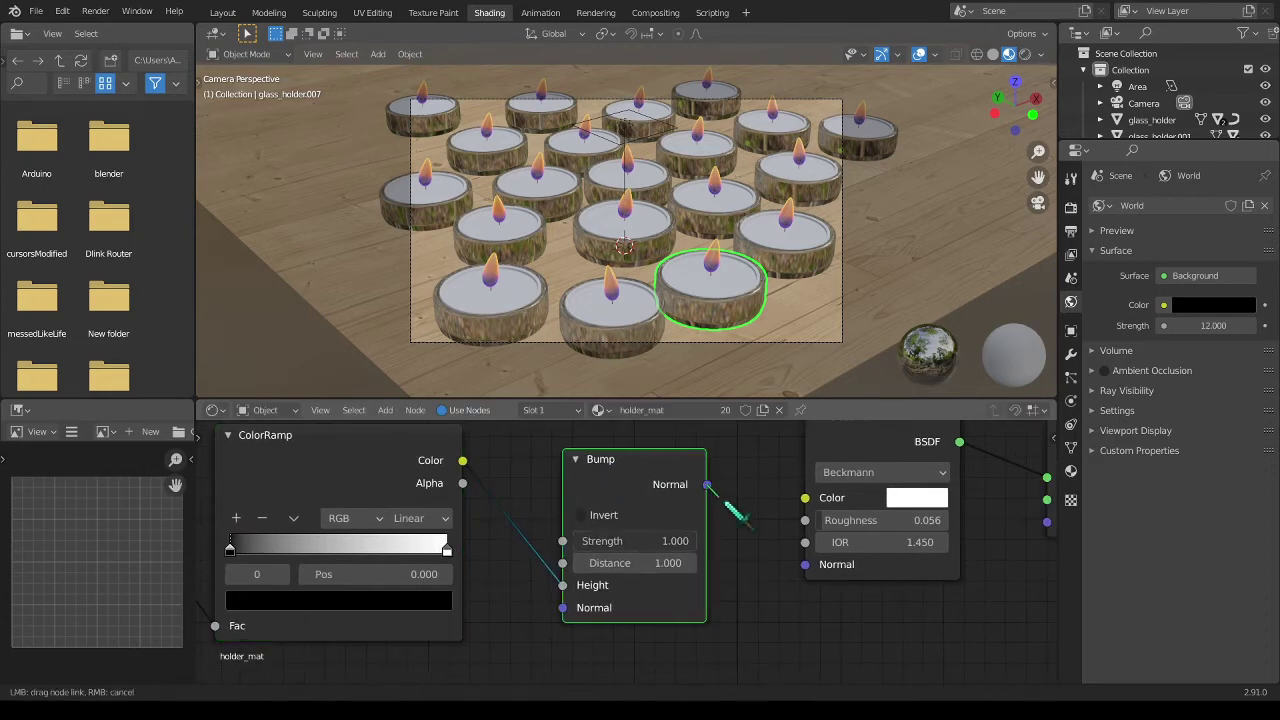
left_click_drag(826, 588, 806, 565)
Move the ColorRamp's black stop to position 0.601 while viewing the holders' glass up close
middle_click_drag(571, 498, 710, 481)
scroll(633, 518, "down", 1)
middle_click_drag(704, 260, 663, 240)
scroll(676, 263, "up", 10)
scroll(654, 250, "down", 10)
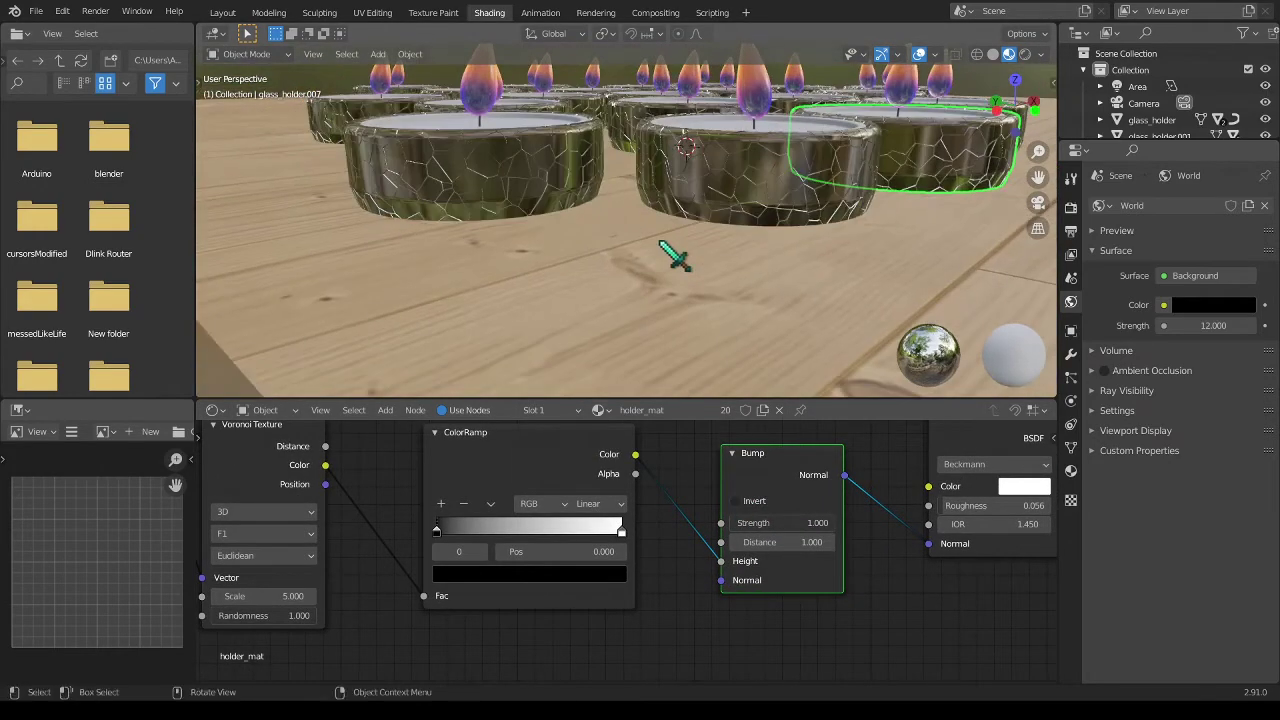
middle_click_drag(694, 499, 900, 482)
scroll(610, 546, "up", 5)
middle_click_drag(590, 529, 503, 603)
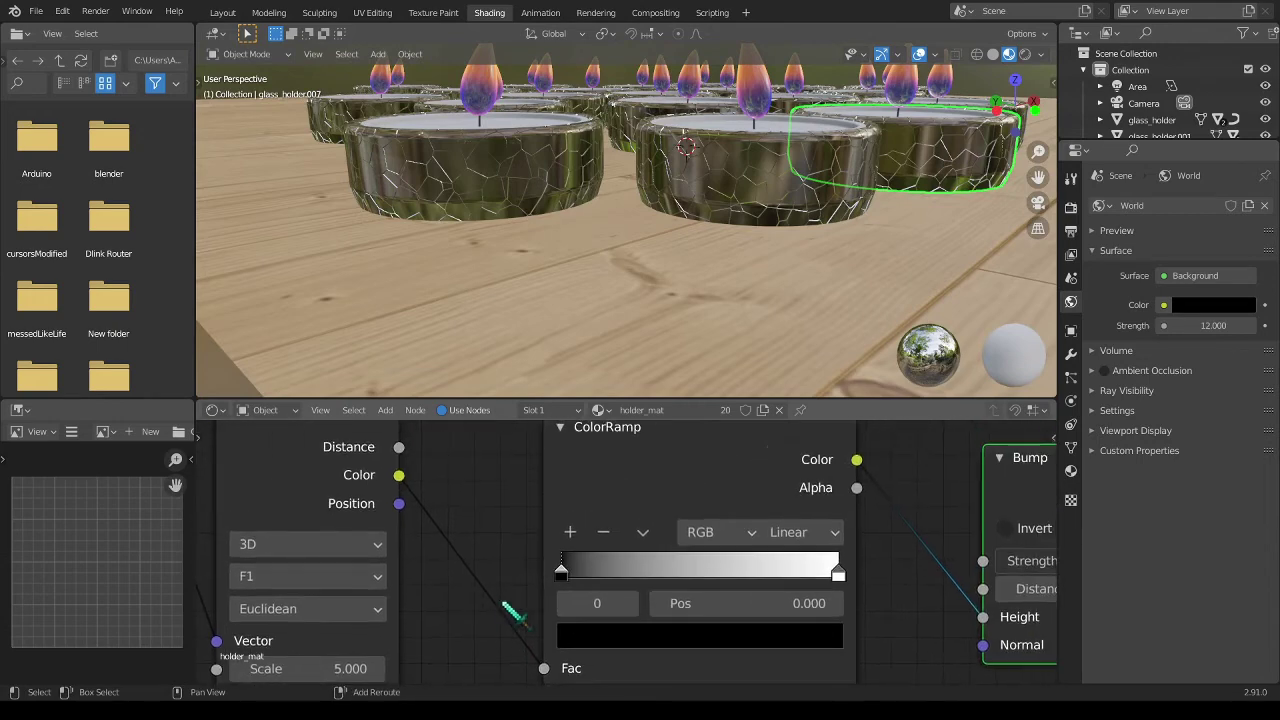
left_click_drag(574, 570, 744, 566)
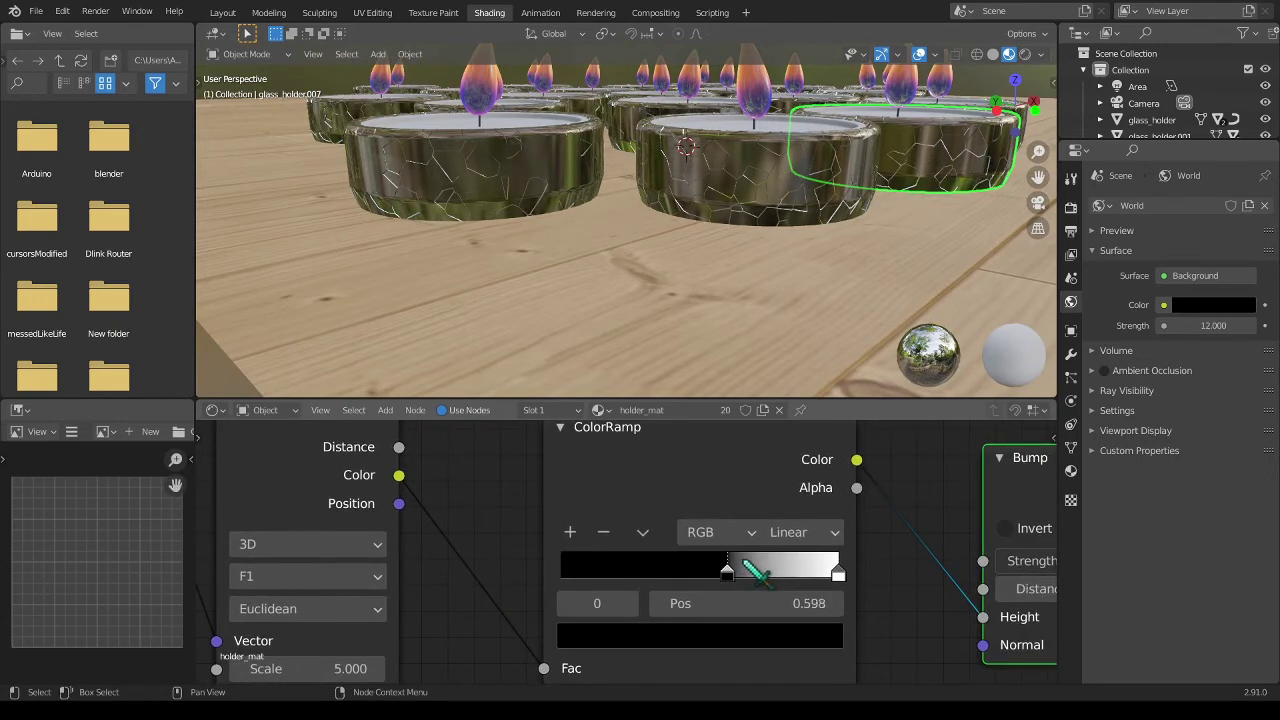
Set the Voronoi Texture's distance metric to Manhattan
middle_click_drag(492, 532, 652, 520)
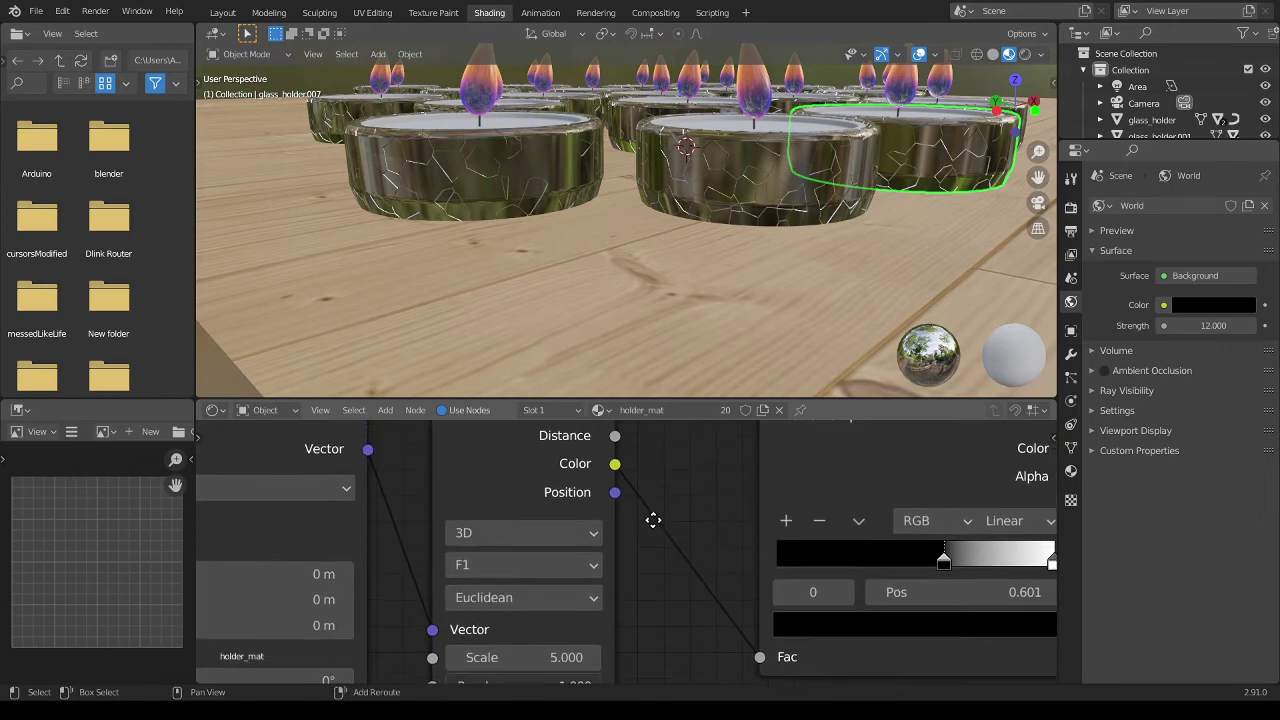
left_click(534, 600)
left_click(555, 540)
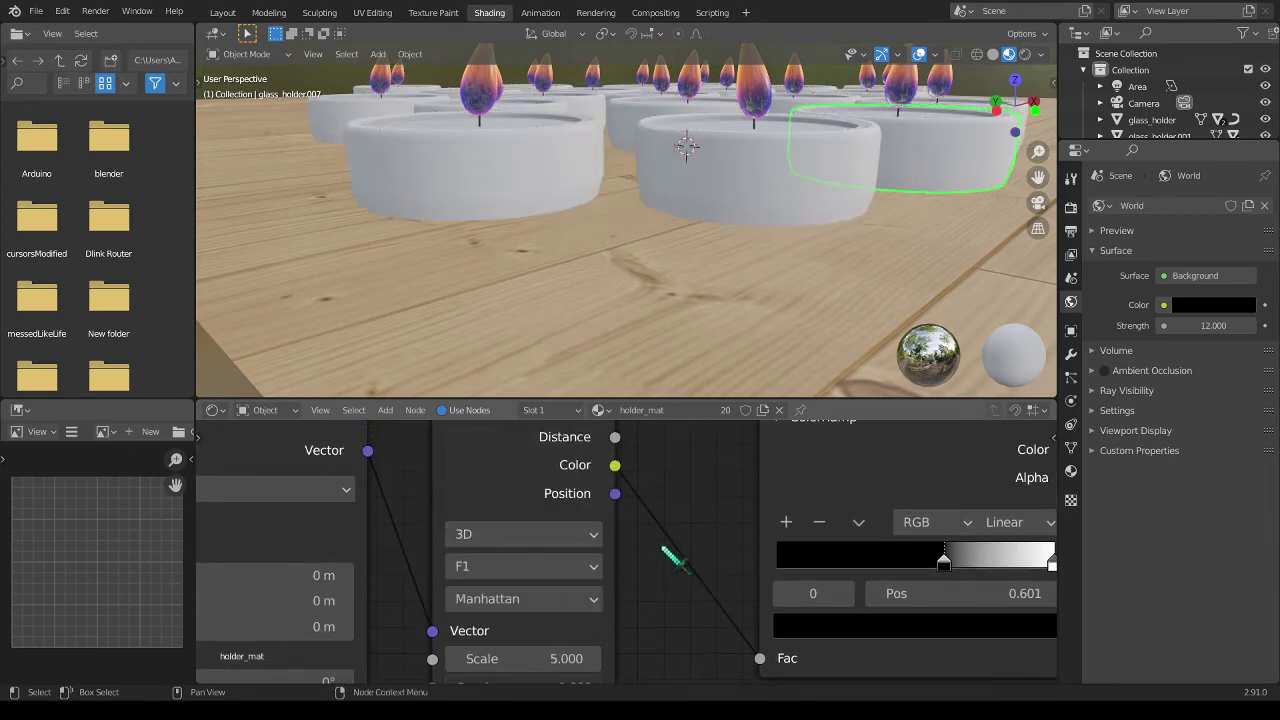
scroll(729, 323, "up", 4)
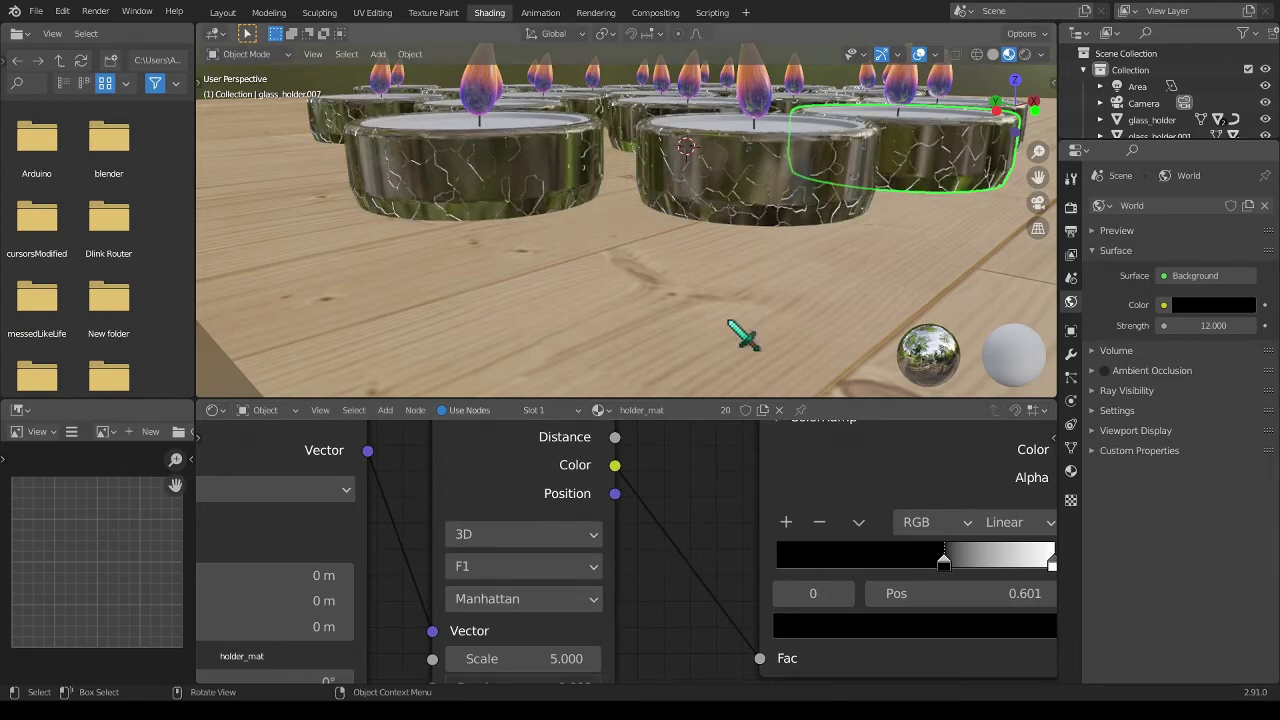
Tighten the ColorRamp by placing its black stop at 0.489 and its white stop at 0.739
middle_click_drag(662, 222, 740, 231, "shift")
scroll(652, 511, "down", 3)
middle_click_drag(660, 508, 457, 550)
scroll(790, 570, "up", 2)
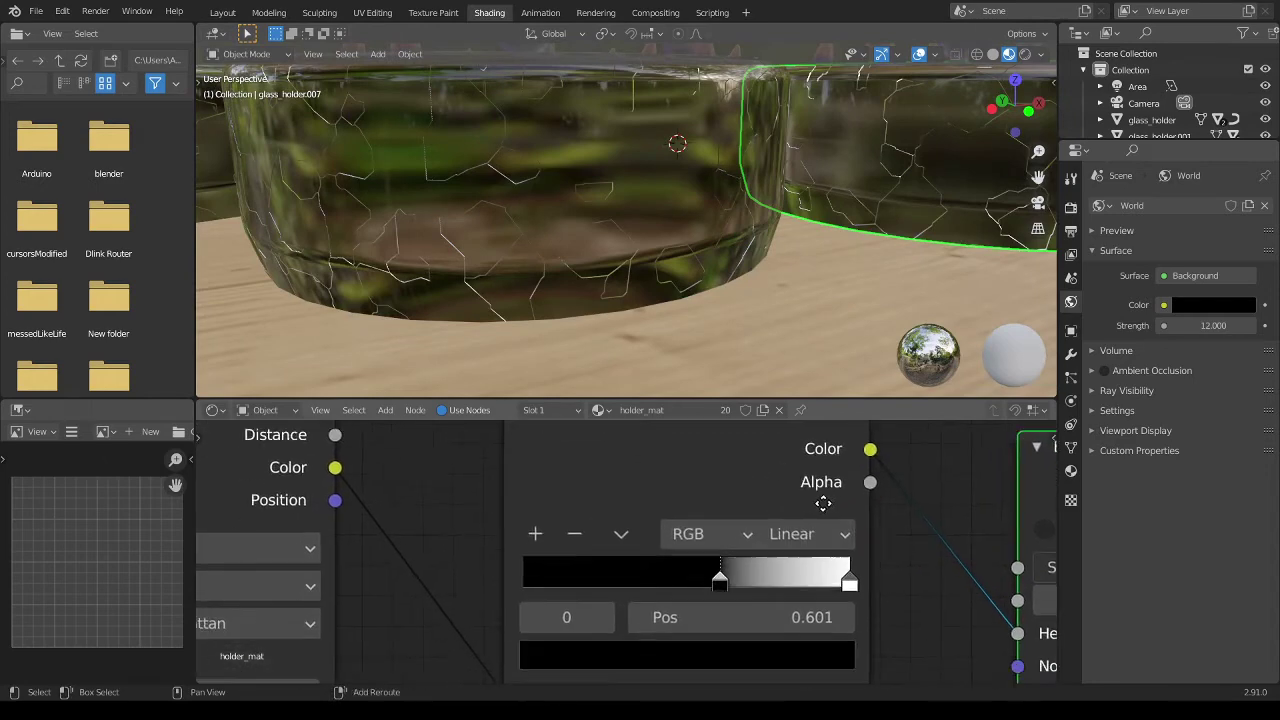
mouse_move(727, 553)
left_mouse_down()
mouse_move(607, 553)
mouse_move(690, 553)
left_mouse_up()
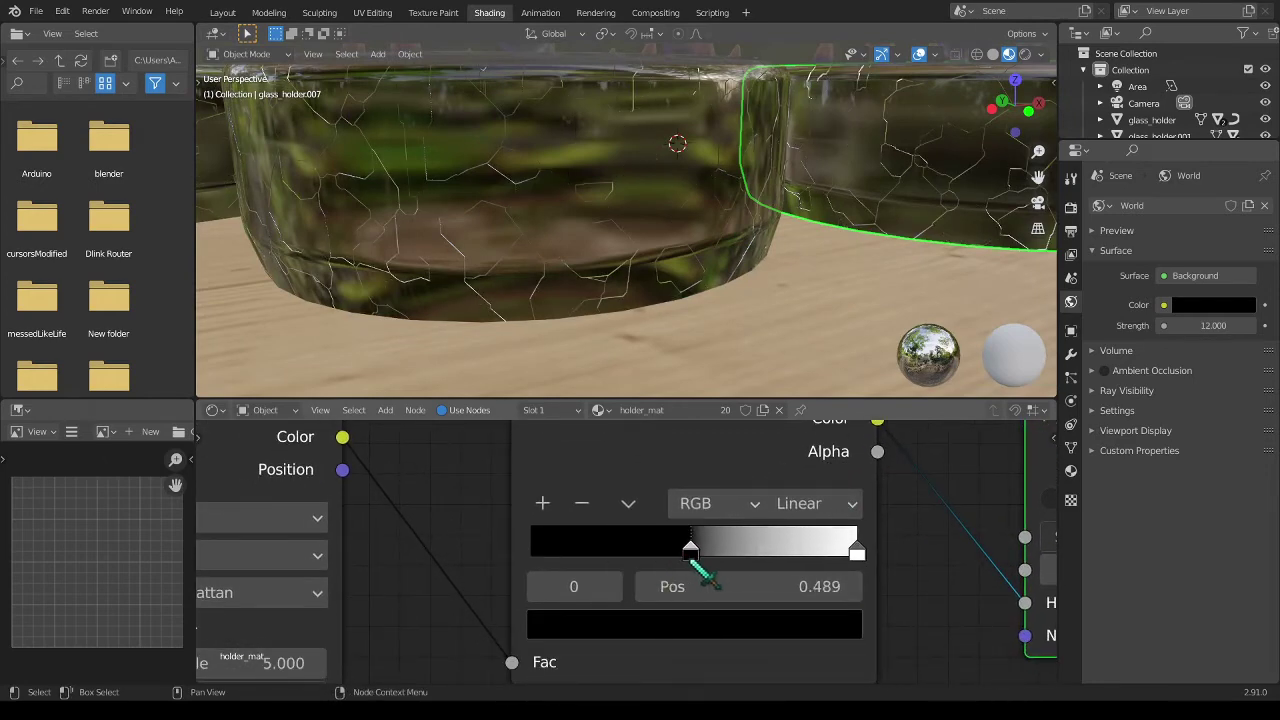
left_click_drag(822, 556, 772, 553)
Preview the bump-textured holders through the camera with rendered shading, and return to the camera view in the Layout workspace
key("KP_0")
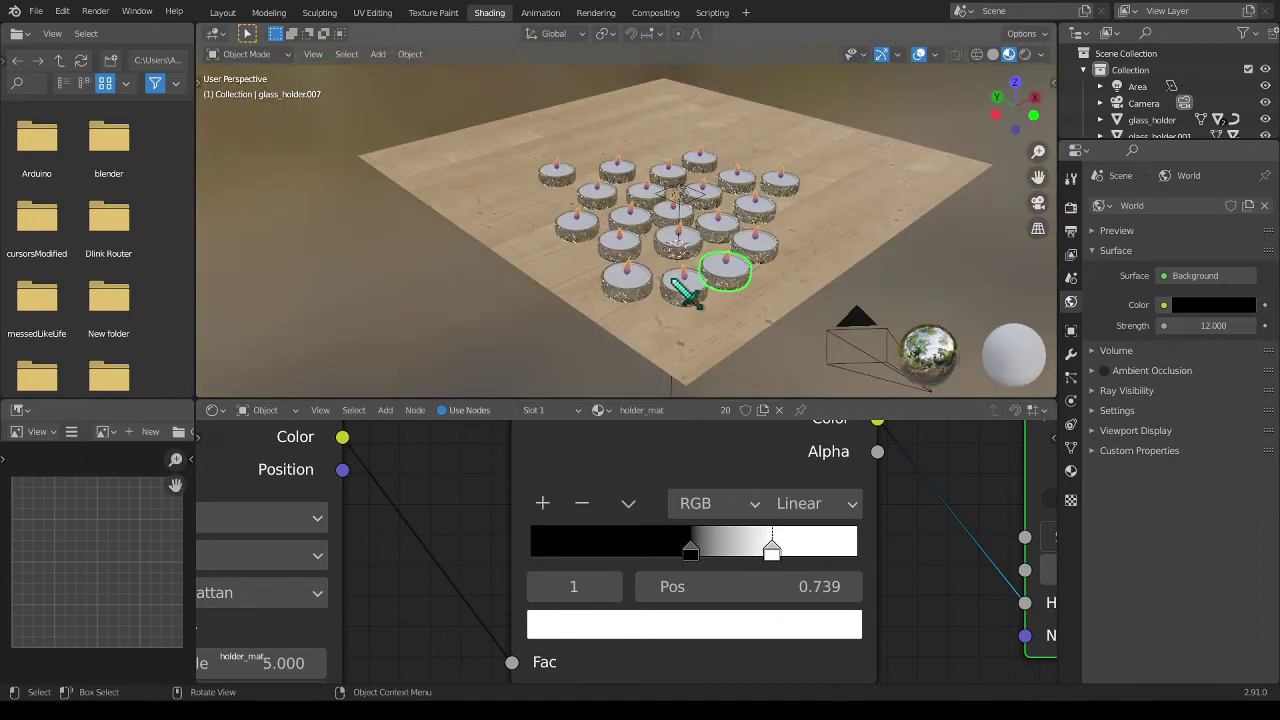
left_click(1025, 55)
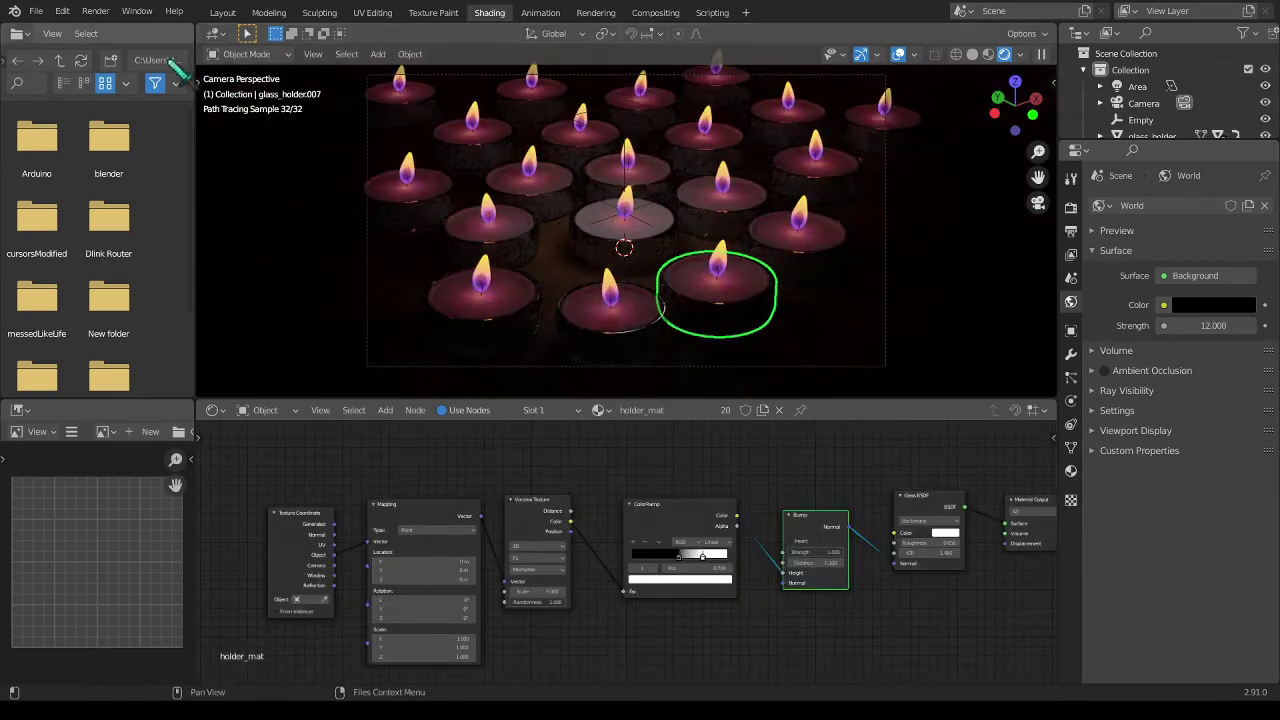
left_click(222, 13)
mouse_move(328, 364)
middle_mouse_down()
mouse_move(323, 346)
mouse_move(460, 396)
mouse_move(344, 413)
mouse_move(409, 374)
mouse_move(515, 352)
middle_mouse_up()
middle_click_drag(470, 300, 355, 322)
key("KP_0")
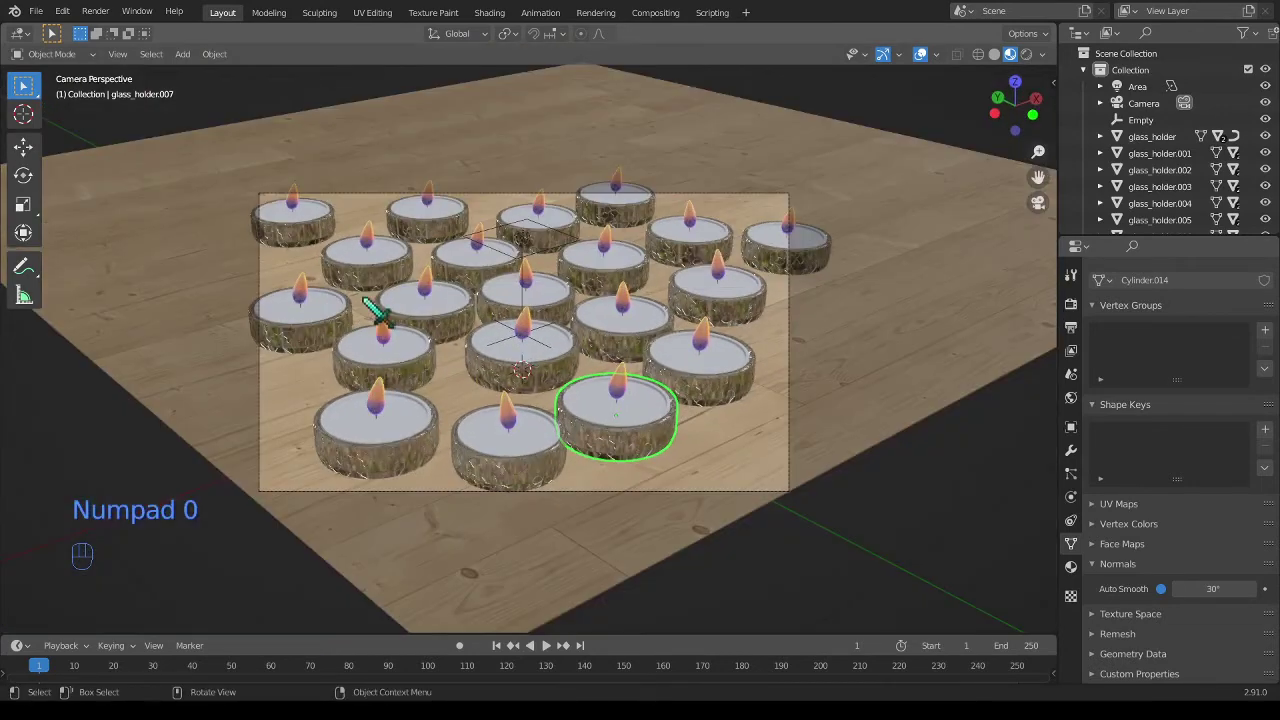
key("g")
key("z")
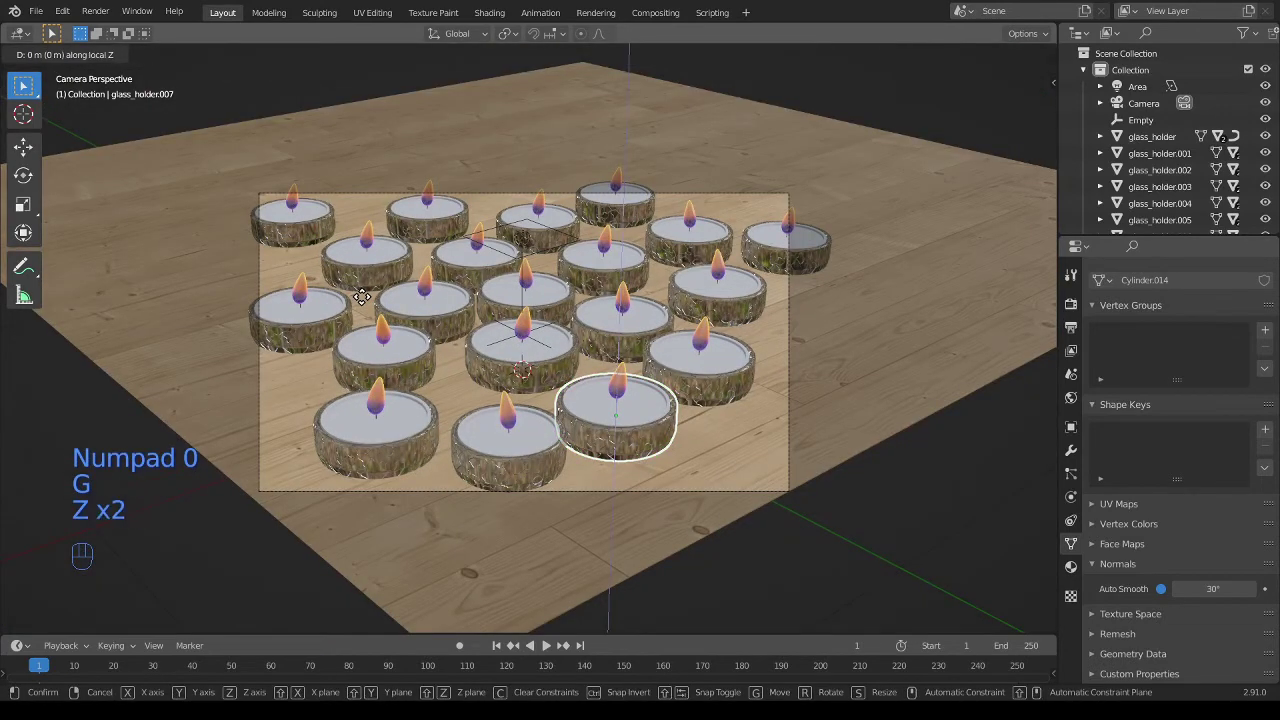
left_click(362, 297)
key("ctrl+z")
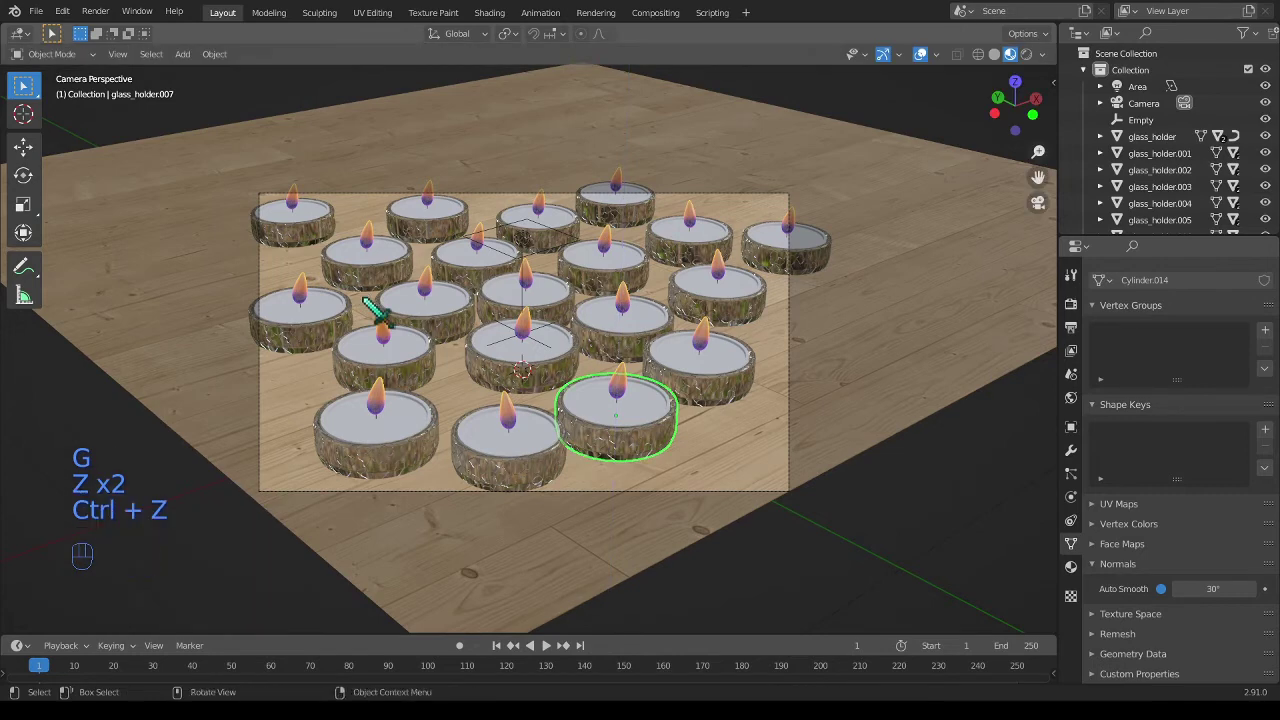
Try pulling the camera back about 7.46 m along its local Z axis, and undo the move
left_click(786, 194)
key("g")
key("z")
key("z")
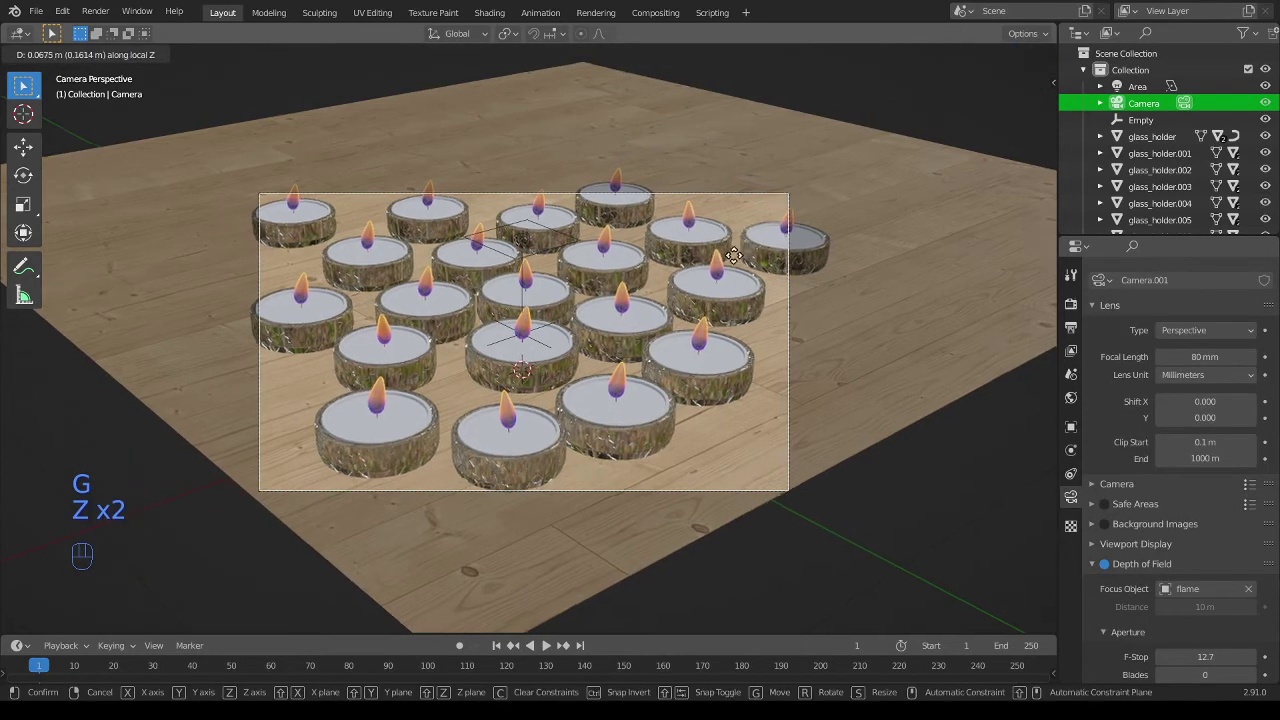
left_click(375, 463)
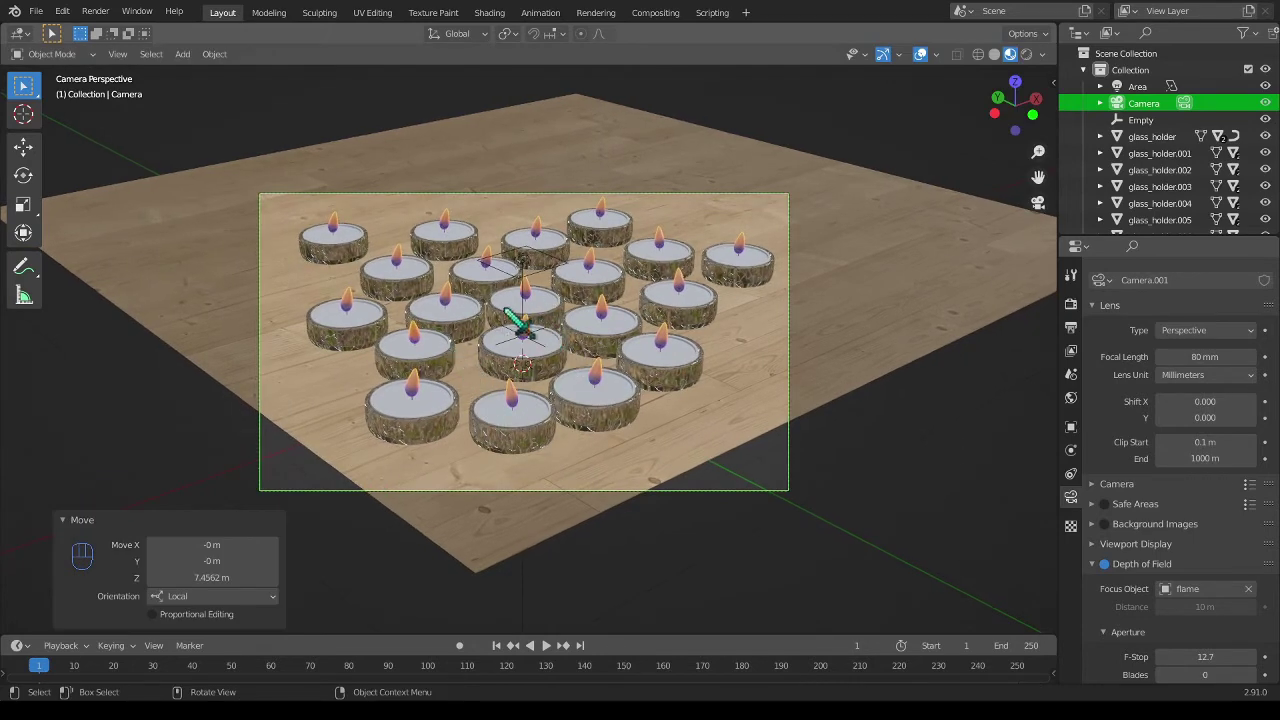
key("ctrl+z")
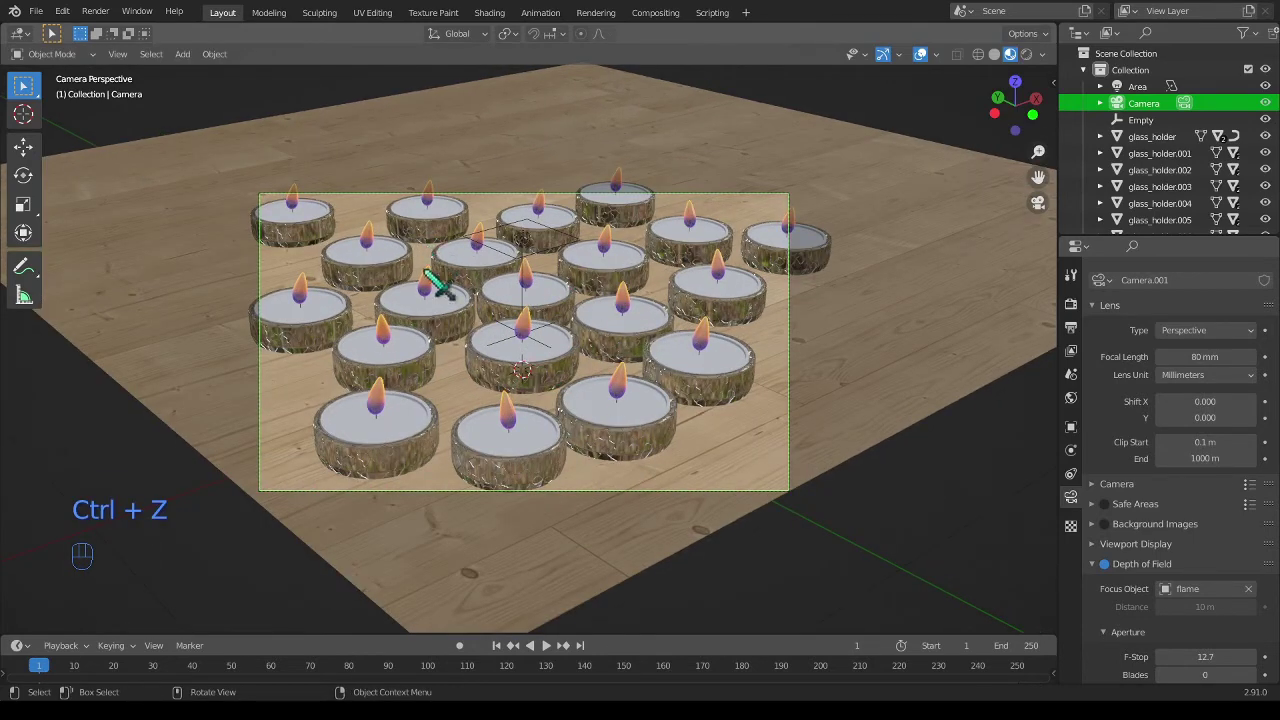
Examine the candle arrangement and the holders' bump texture from several angles outside the camera view
middle_click_drag(325, 300, 586, 360)
scroll(521, 352, "up", 5)
middle_click_drag(512, 322, 543, 243)
scroll(480, 272, "up", 4)
scroll(477, 148, "down", 2)
scroll(480, 155, "down", 5)
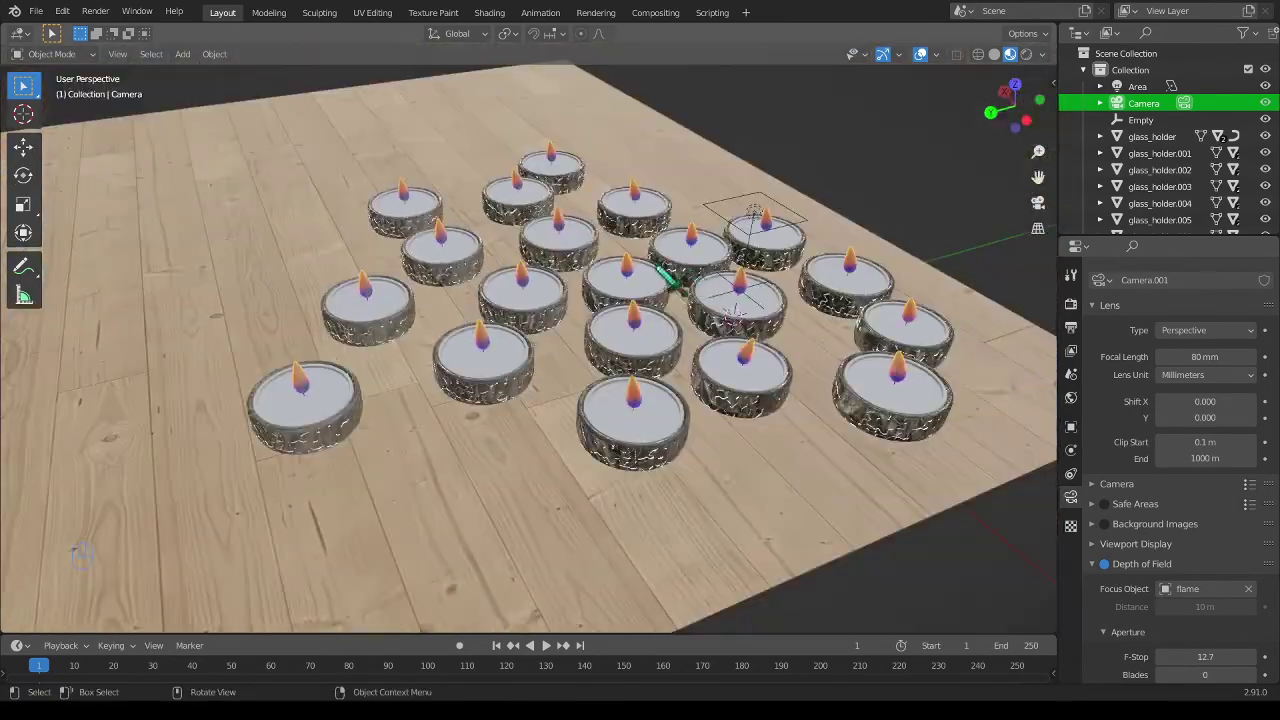
middle_click_drag(656, 266, 474, 243)
scroll(472, 242, "down", 4)
Return to the camera view and bring up the render commands
key("KP_0")
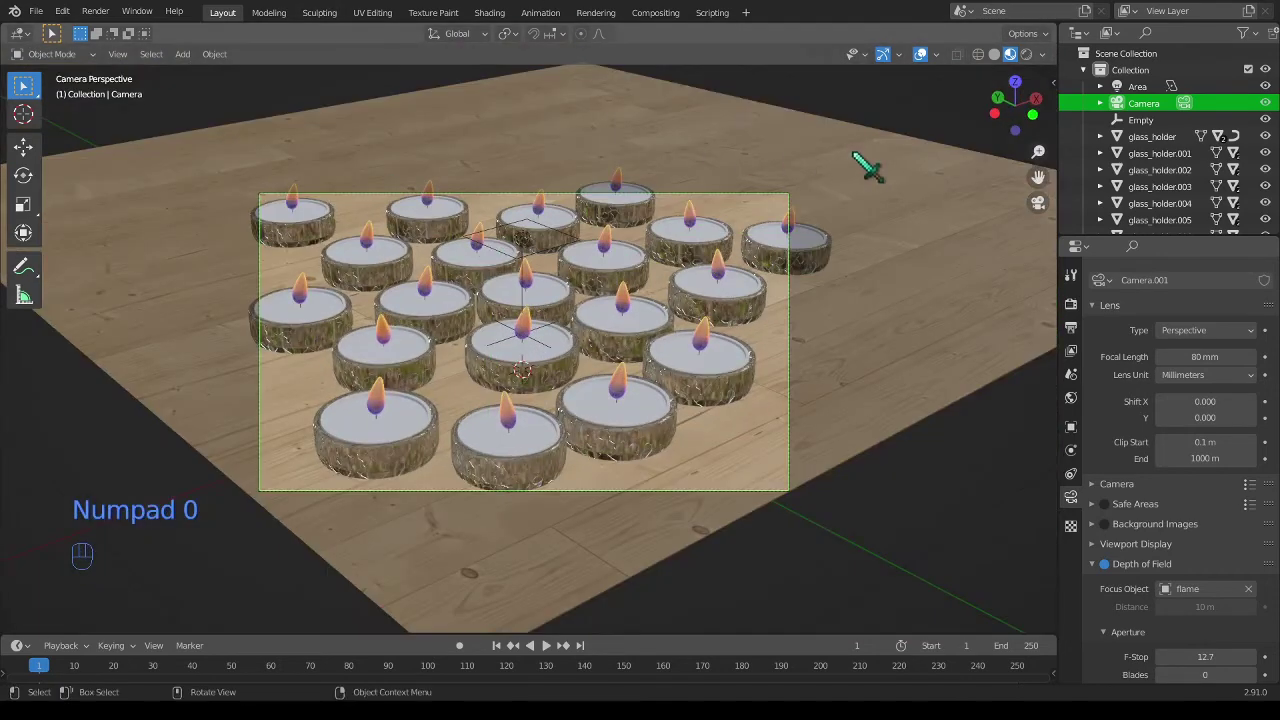
left_click(112, 10)
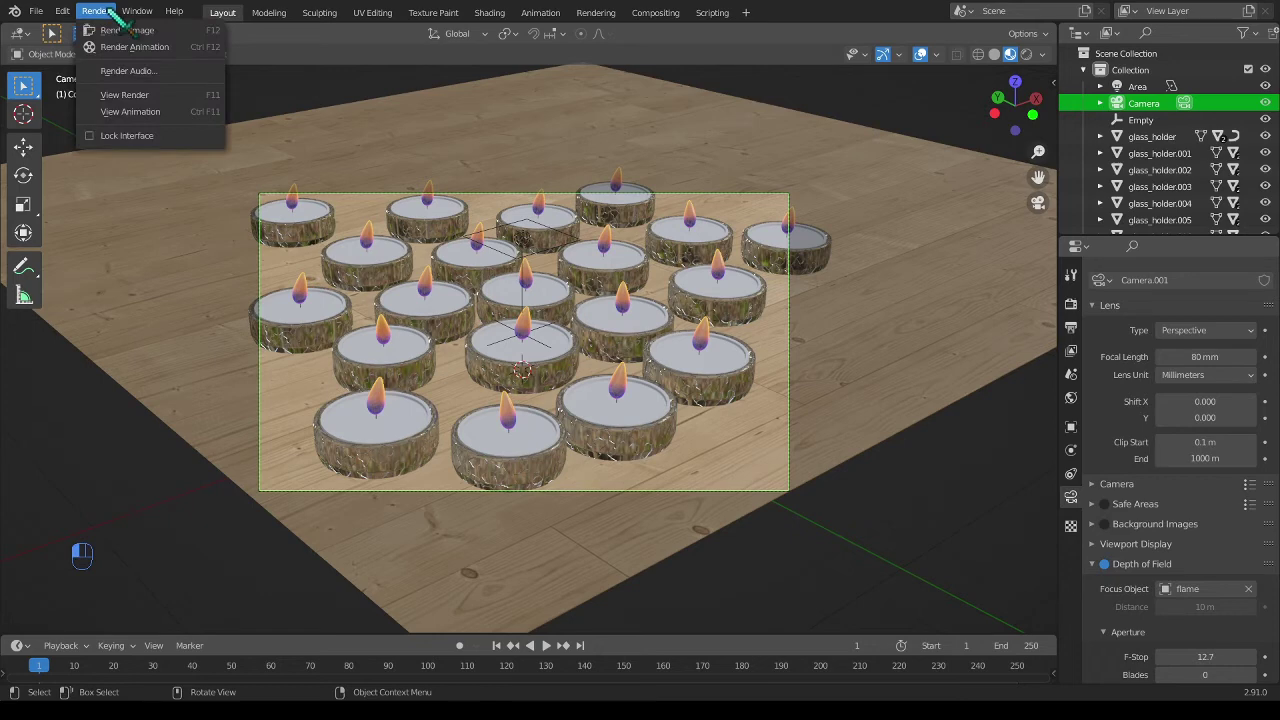